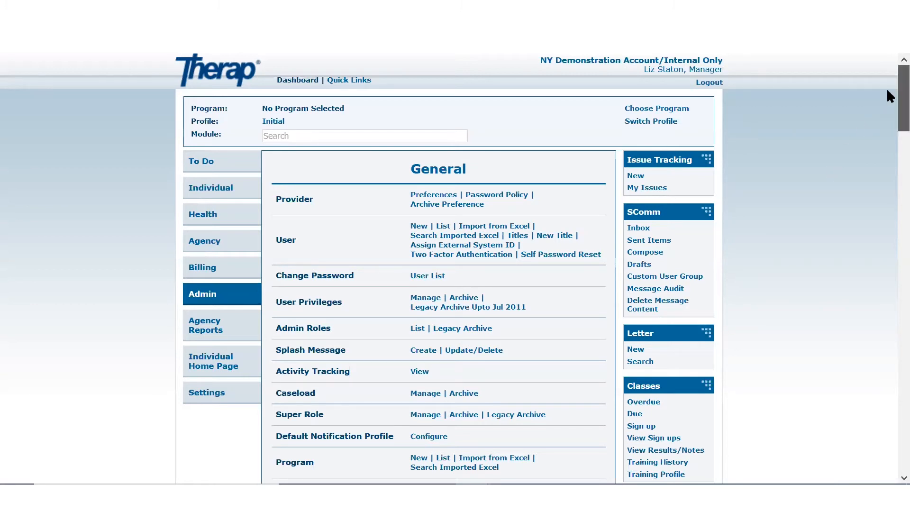
Open the Time Tracking user guide page in the Help & Support site
{"action": "scroll", "coordinate": [888, 96], "scroll_direction": "down", "scroll_amount": 12}
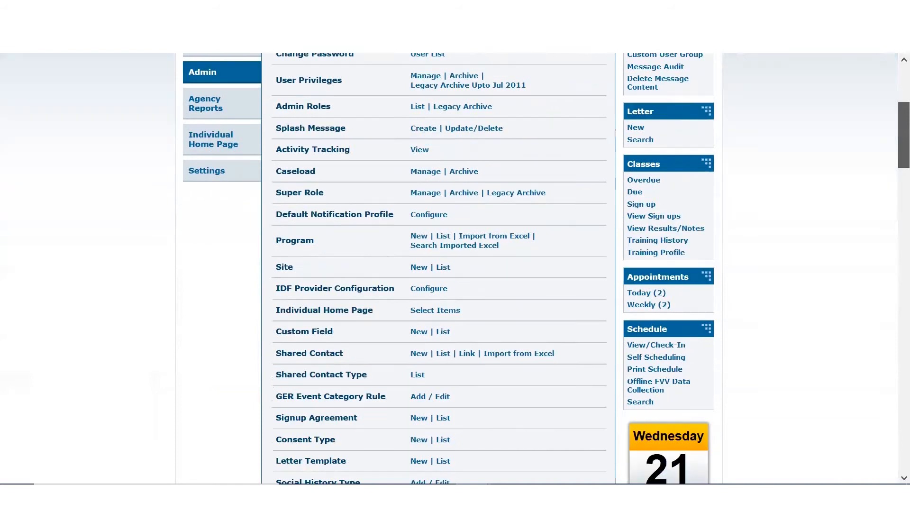
{"action": "scroll", "coordinate": [439, 270], "scroll_direction": "down", "scroll_amount": 20}
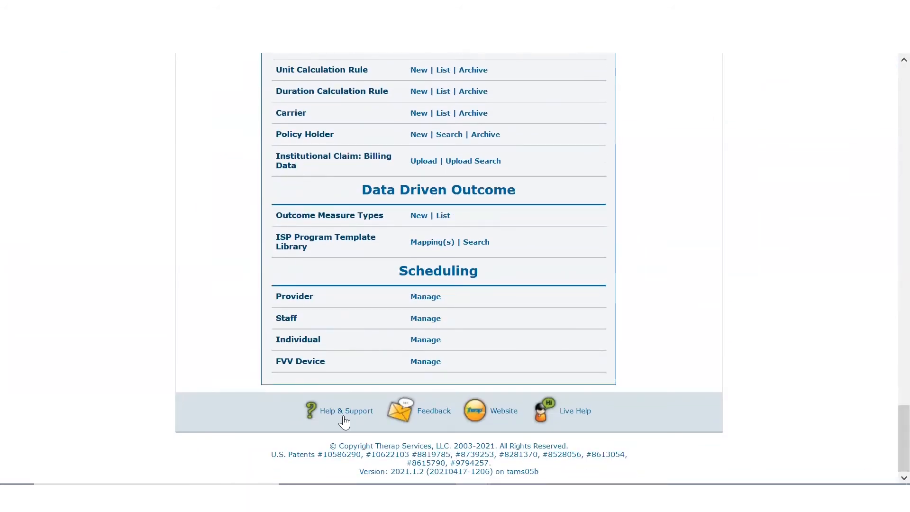
{"action": "left_click", "coordinate": [338, 415]}
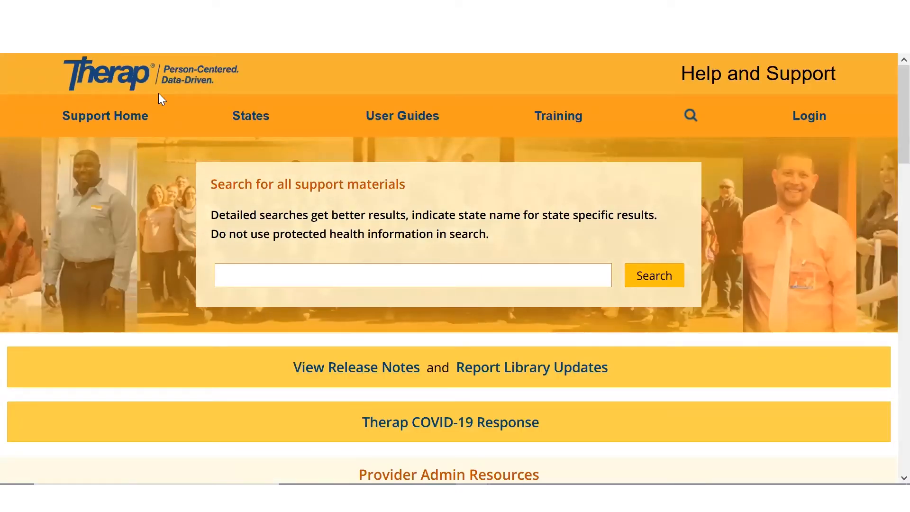
{"action": "mouse_move", "coordinate": [437, 116]}
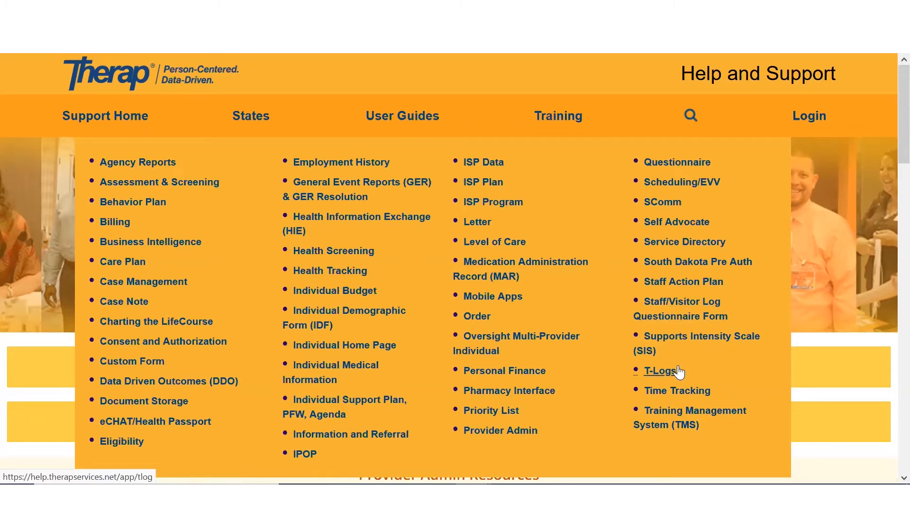
{"action": "left_click", "coordinate": [690, 395]}
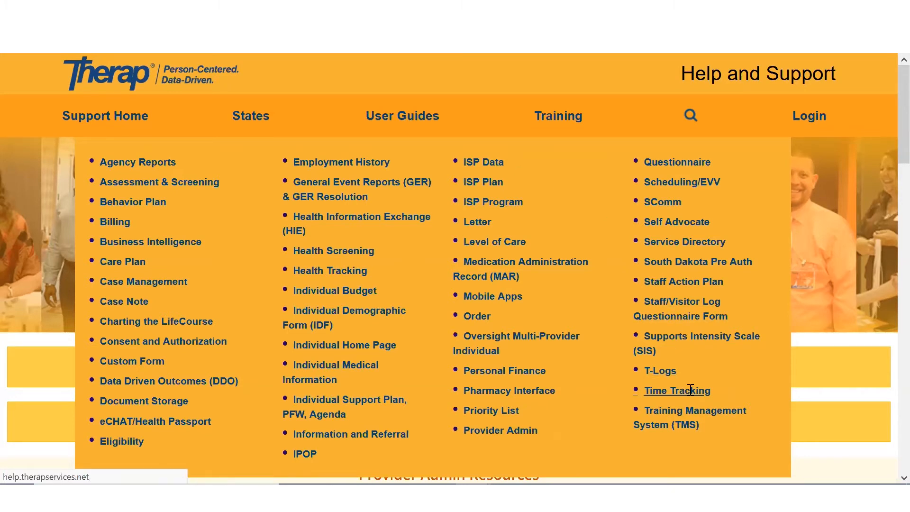
Examine the Time Tracking workflow, user guides, offline forms and recorded webinars on the help page
{"action": "left_click_drag", "start_coordinate": [887, 137], "coordinate": [888, 230]}
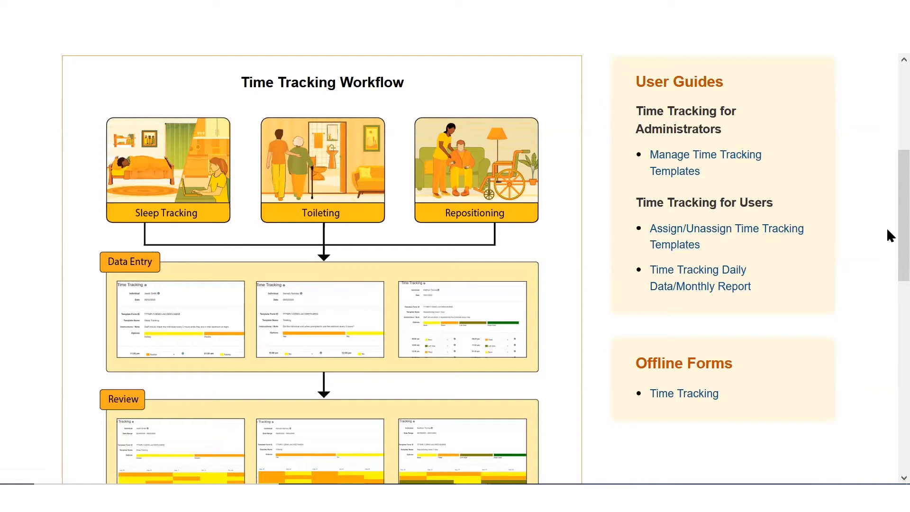
{"action": "left_click_drag", "start_coordinate": [887, 234], "coordinate": [887, 356]}
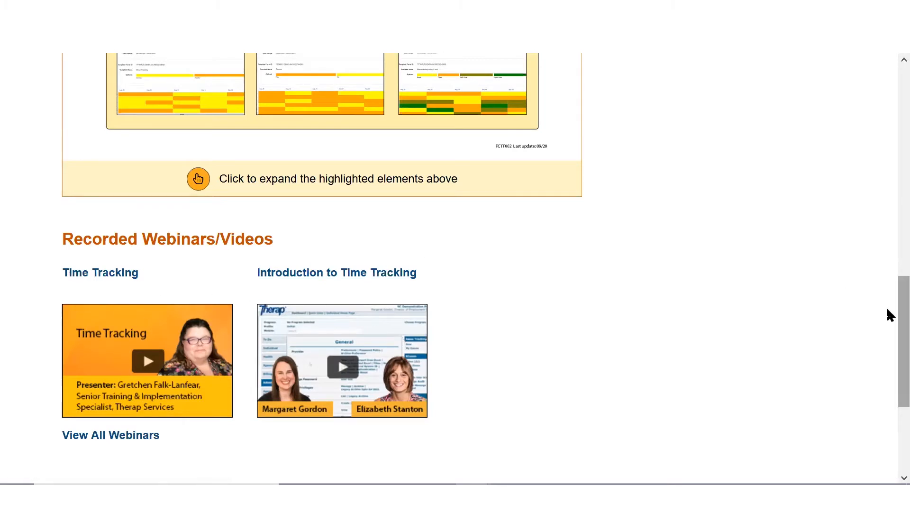
{"action": "left_click_drag", "start_coordinate": [888, 311], "coordinate": [887, 62]}
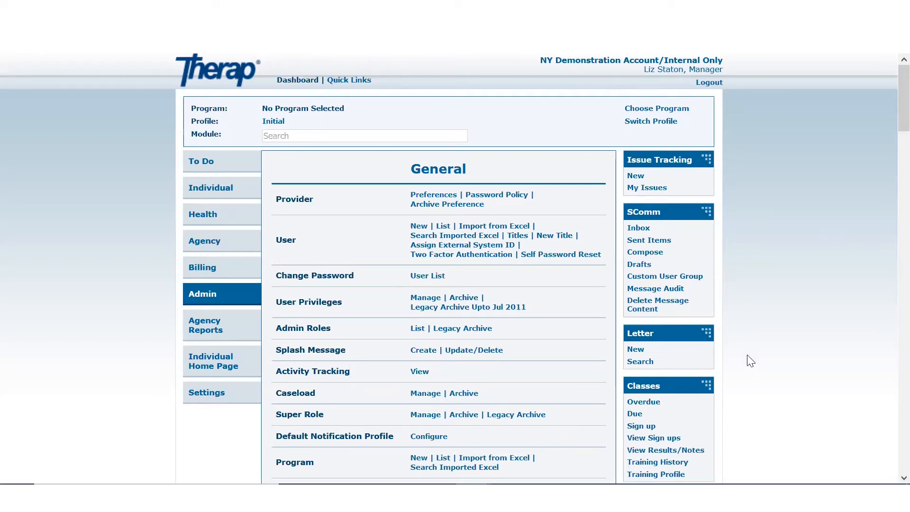
View the form for creating a new Issue Tracking entry and return to the dashboard
{"action": "left_click", "coordinate": [641, 179]}
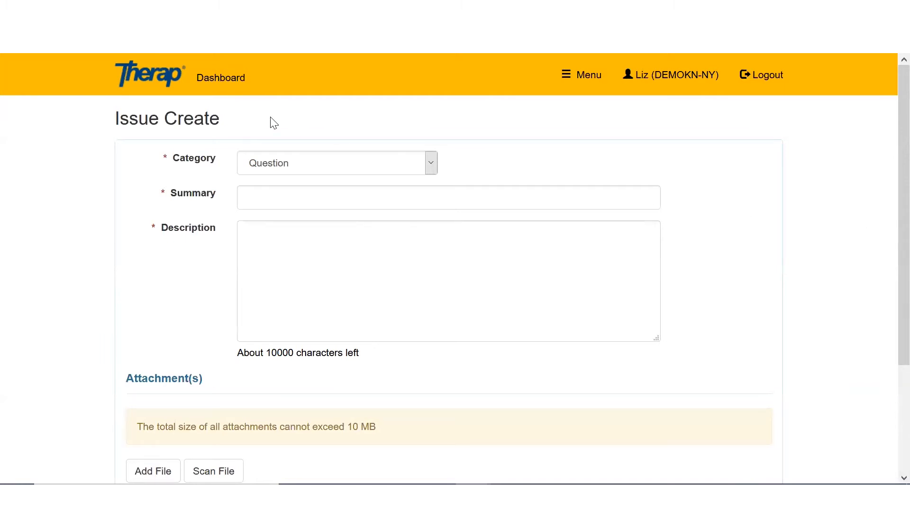
{"action": "left_click", "coordinate": [238, 79]}
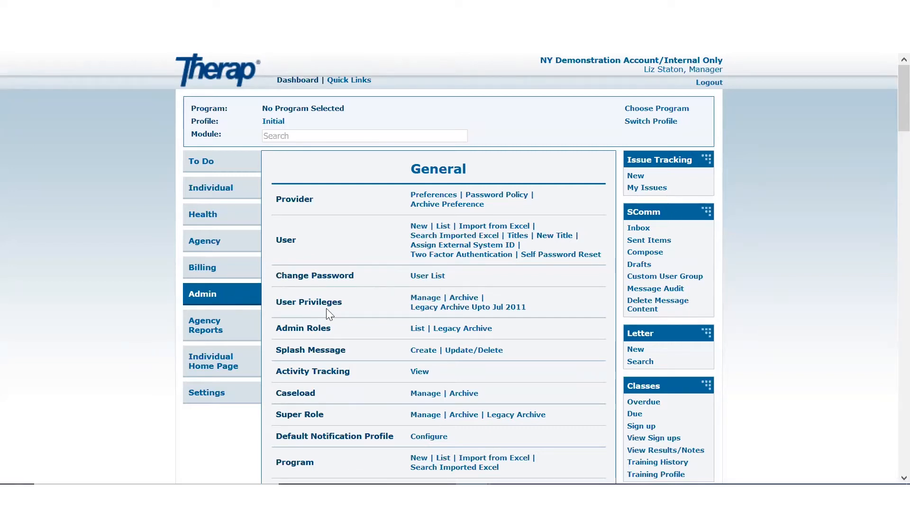
In User Privileges management, filter the users by last name with "w" and open the matching Manager's privileges
{"action": "left_click", "coordinate": [417, 303]}
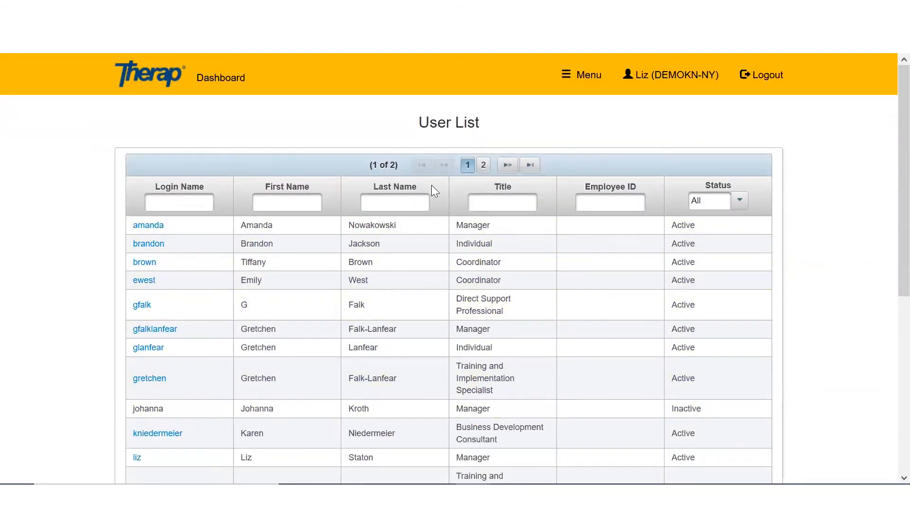
{"action": "left_click", "coordinate": [398, 201]}
{"action": "type", "text": "w"}
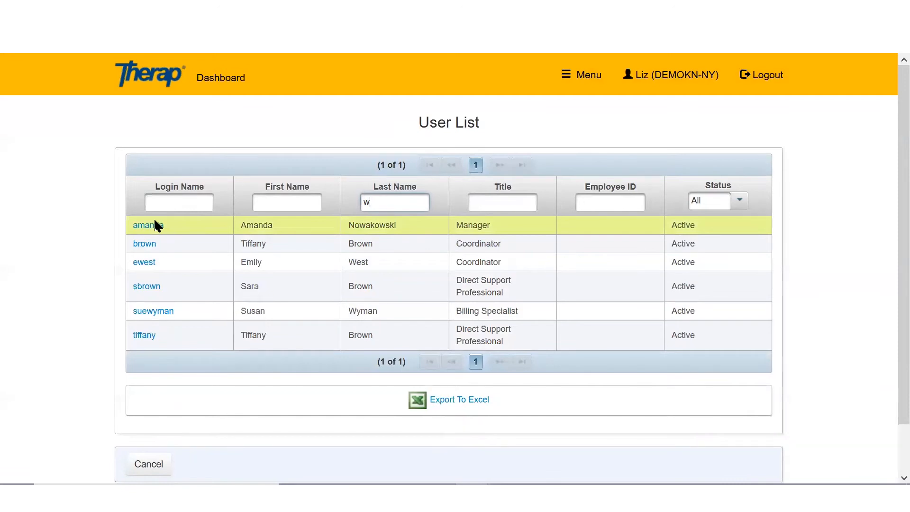
{"action": "left_click", "coordinate": [150, 225]}
Examine the user's Agency Wide and Administrative Roles, including Time Tracking Template Management, and return to the dashboard
{"action": "left_click_drag", "start_coordinate": [900, 152], "coordinate": [887, 248]}
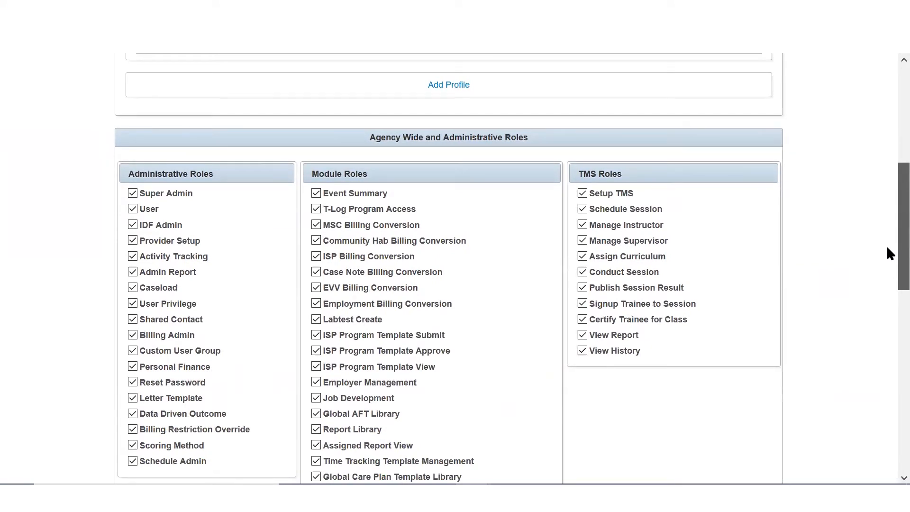
{"action": "left_click_drag", "start_coordinate": [887, 248], "coordinate": [887, 272]}
{"action": "left_click_drag", "start_coordinate": [378, 64], "coordinate": [523, 66]}
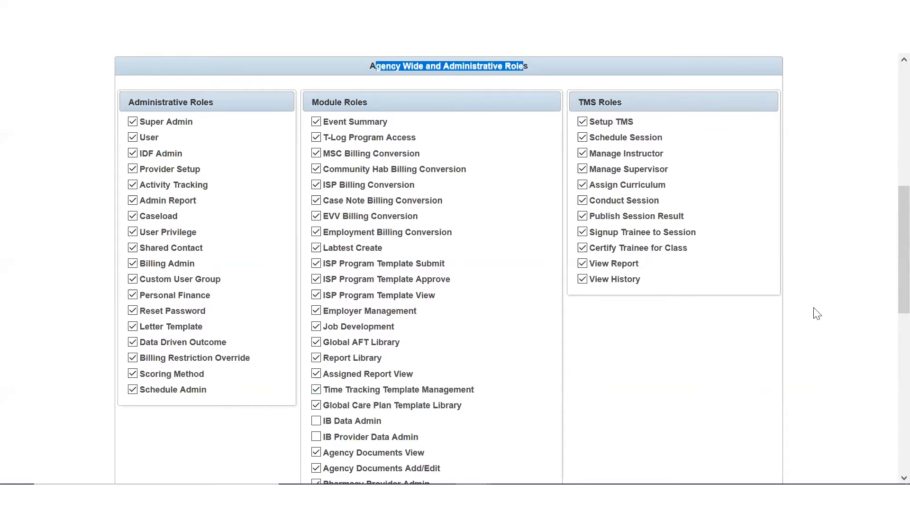
{"action": "left_click_drag", "start_coordinate": [901, 300], "coordinate": [888, 184]}
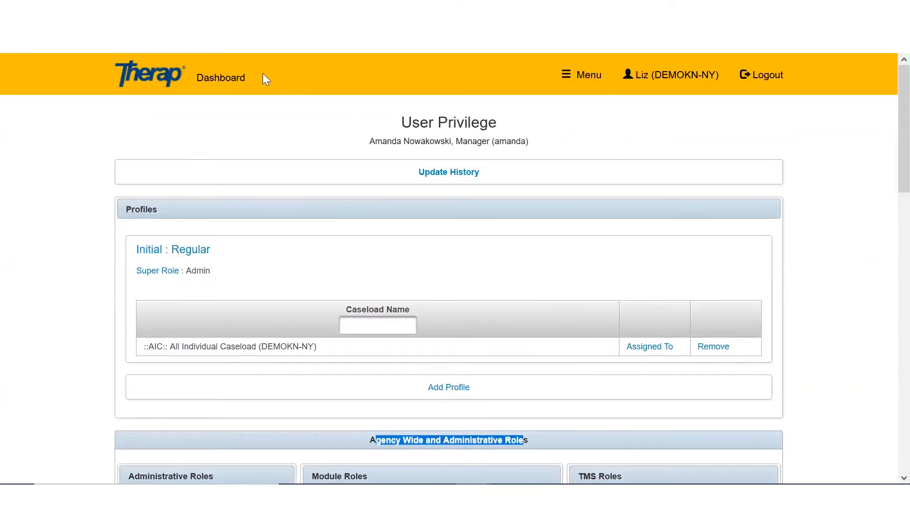
{"action": "left_click", "coordinate": [250, 76]}
{"action": "left_click", "coordinate": [226, 80]}
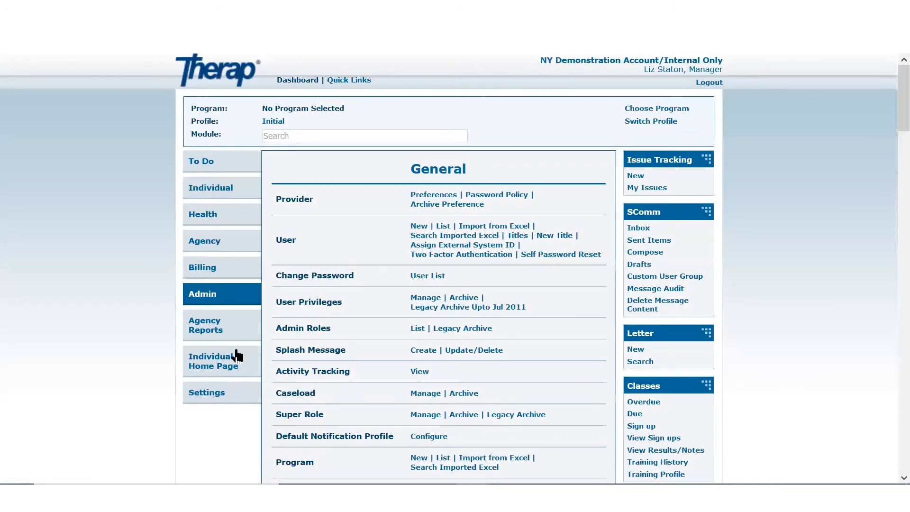
Open the Admin super role, examine its permissions down to the Time Tracking roles, and return to the dashboard
{"action": "left_click", "coordinate": [431, 415]}
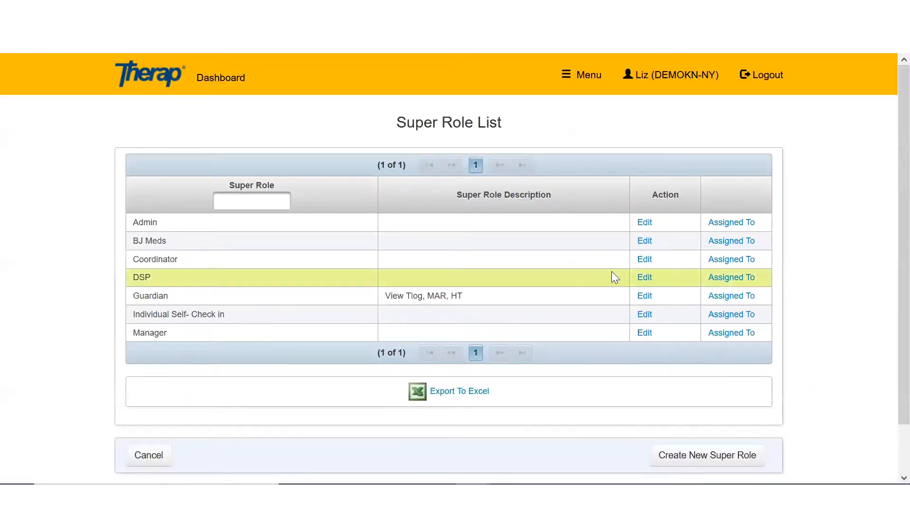
{"action": "left_click", "coordinate": [645, 223]}
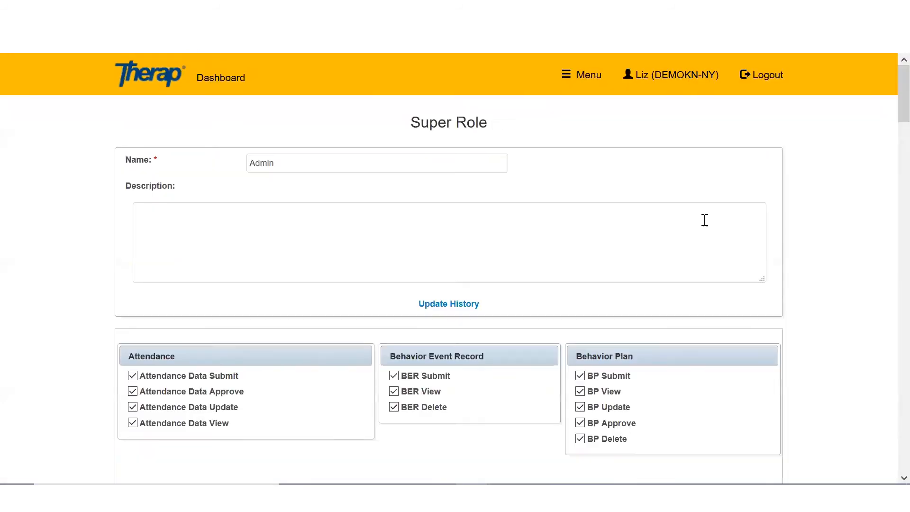
{"action": "scroll", "coordinate": [888, 123], "scroll_direction": "down", "scroll_amount": 3}
{"action": "scroll", "coordinate": [888, 133], "scroll_direction": "down", "scroll_amount": 2}
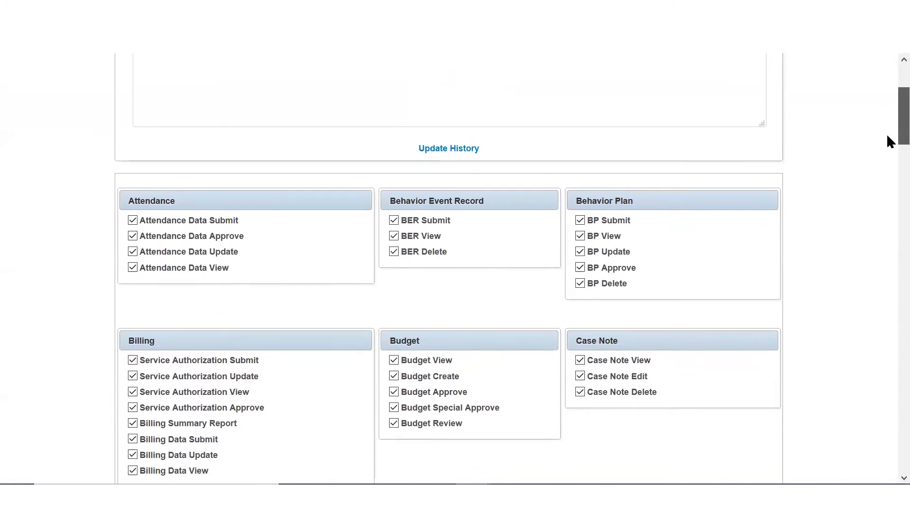
{"action": "scroll", "coordinate": [889, 189], "scroll_direction": "down", "scroll_amount": 10}
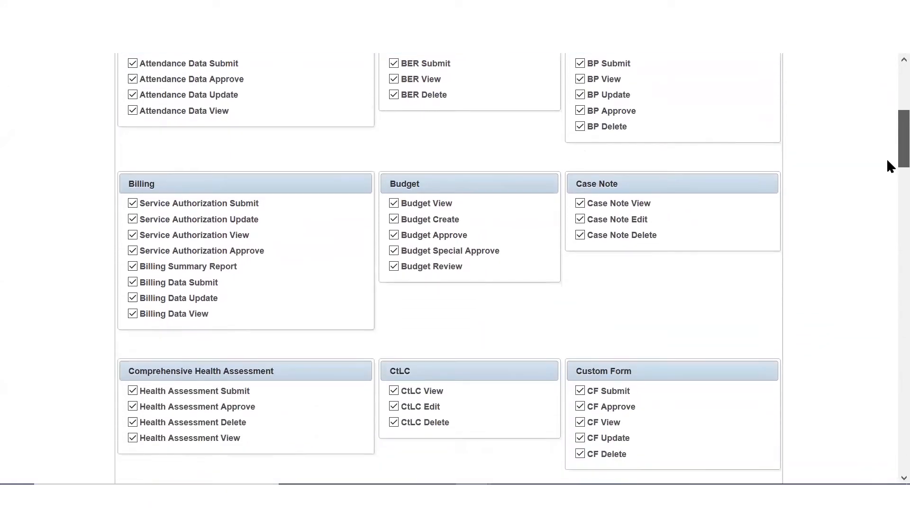
{"action": "scroll", "coordinate": [887, 266], "scroll_direction": "down", "scroll_amount": 15}
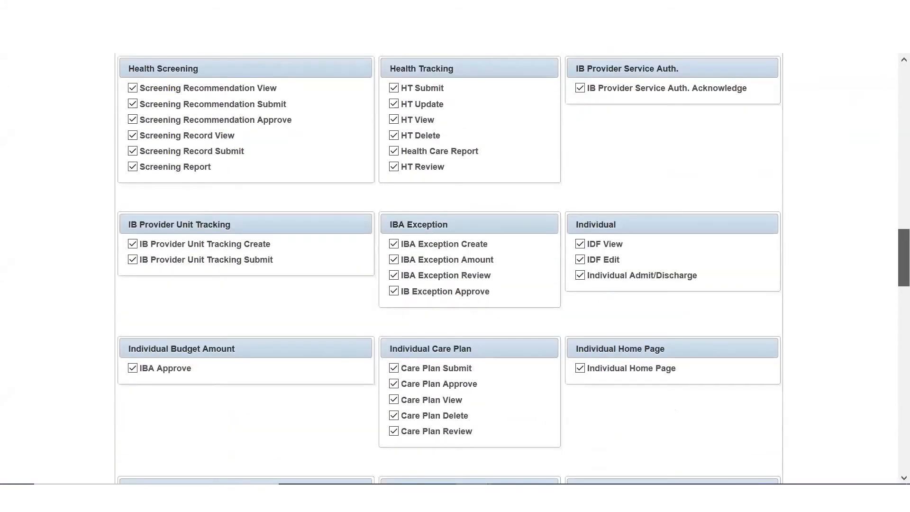
{"action": "scroll", "coordinate": [513, 268], "scroll_direction": "down", "scroll_amount": 5}
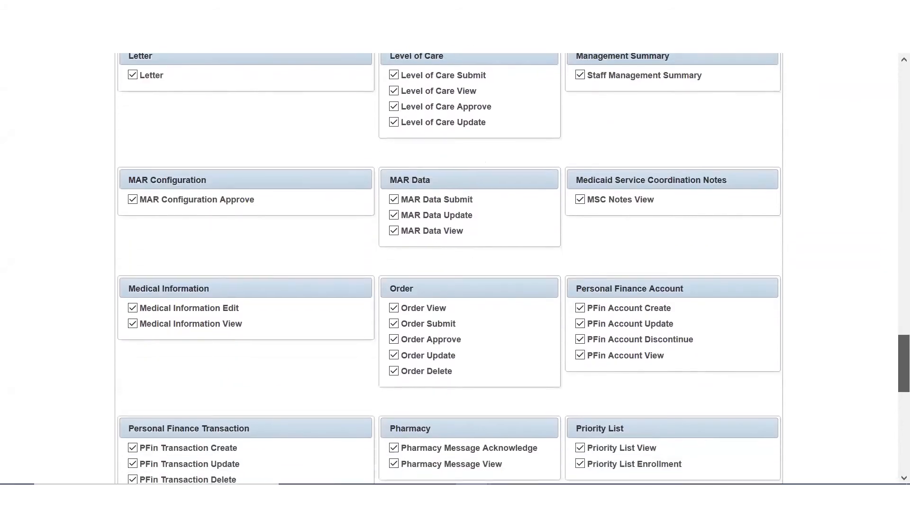
{"action": "scroll", "coordinate": [705, 344], "scroll_direction": "down", "scroll_amount": 7}
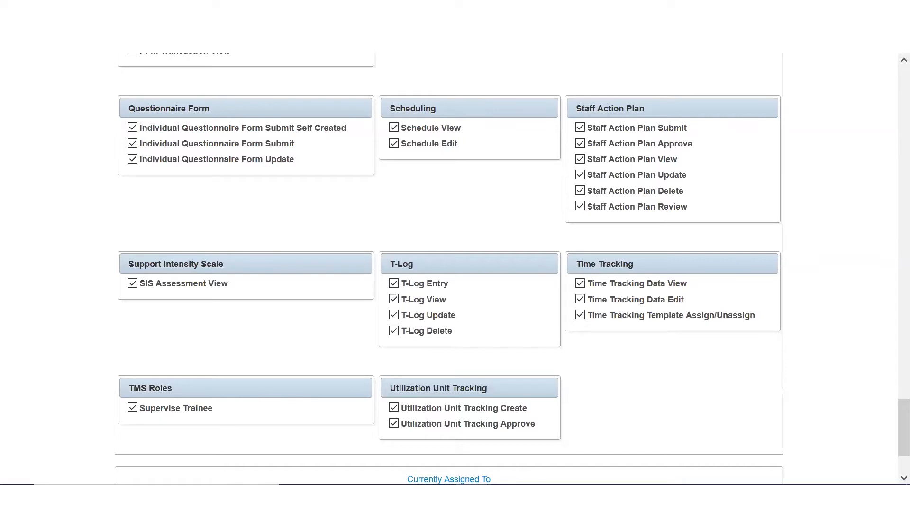
{"action": "left_click_drag", "start_coordinate": [904, 404], "coordinate": [904, 312]}
{"action": "scroll", "coordinate": [420, 87], "scroll_direction": "up", "scroll_amount": 15}
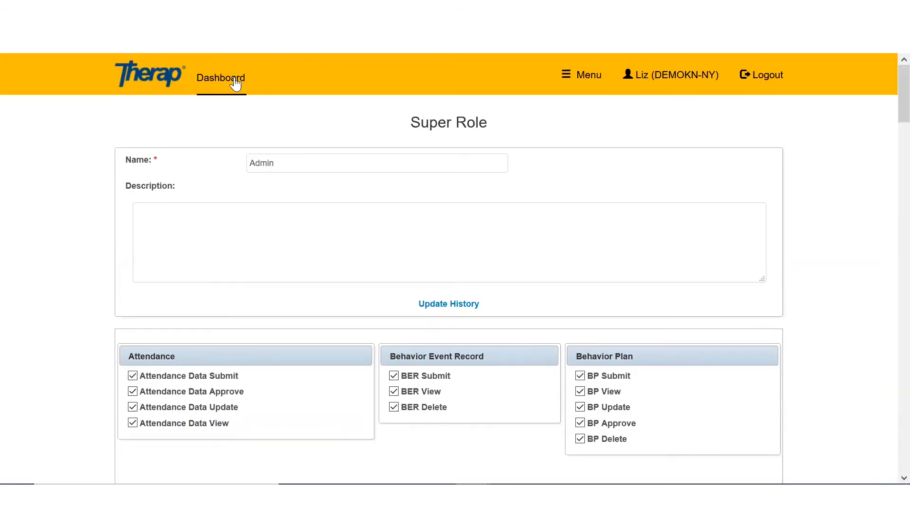
{"action": "left_click", "coordinate": [236, 83]}
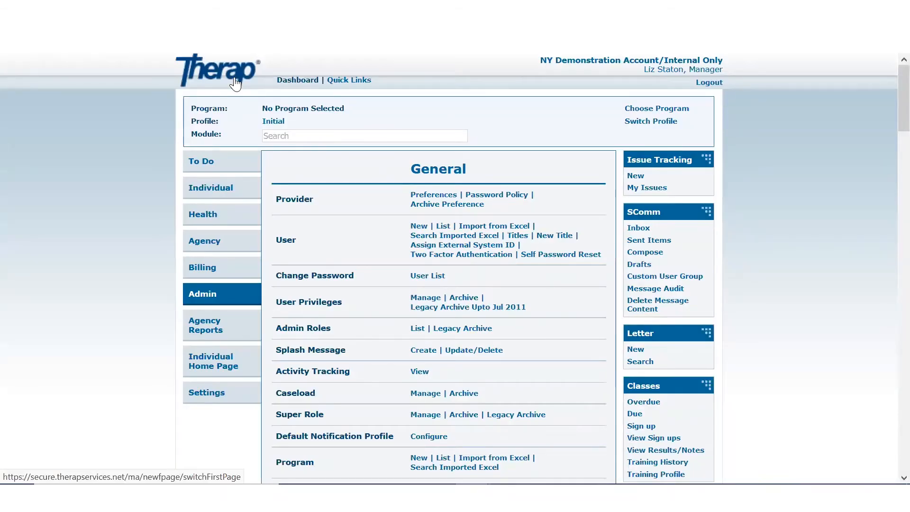
Open the Time Tracking Template list in the Agency area and look through the active templates
{"action": "left_click", "coordinate": [201, 244]}
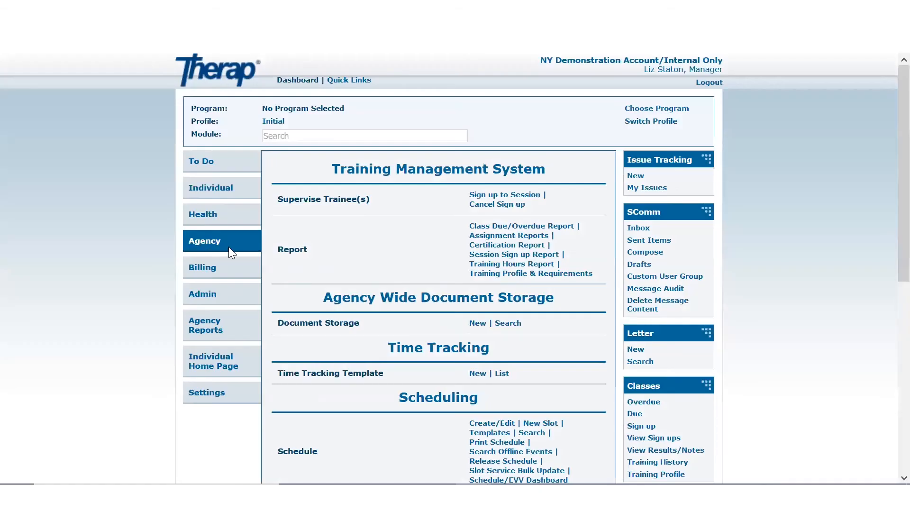
{"action": "scroll", "coordinate": [887, 218], "scroll_direction": "down", "scroll_amount": 2}
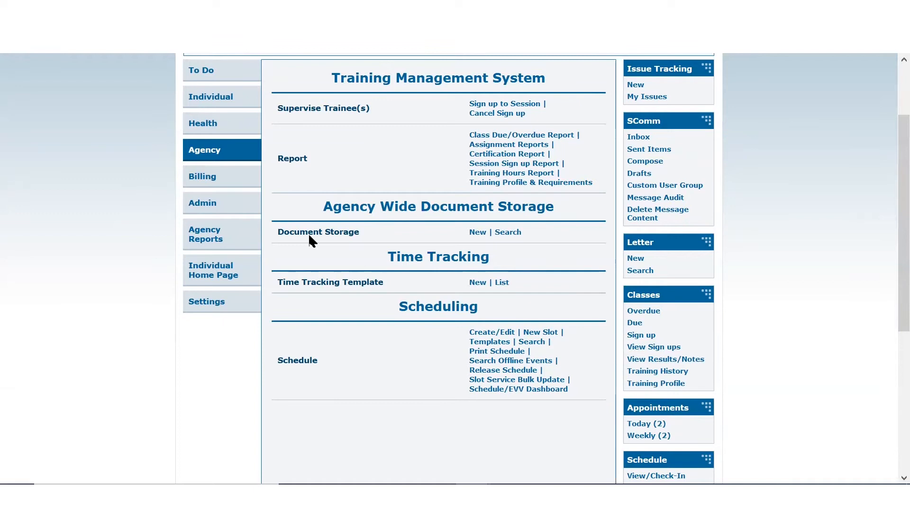
{"action": "left_click_drag", "start_coordinate": [396, 256], "coordinate": [509, 257]}
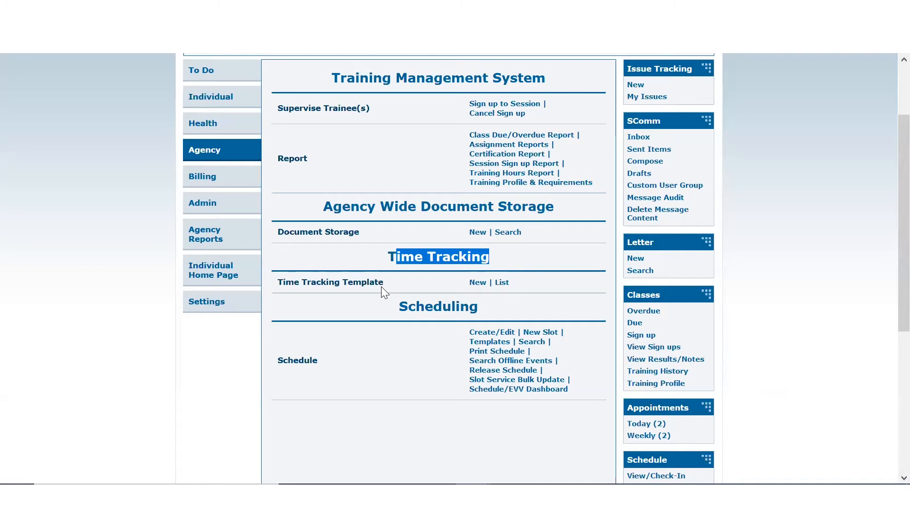
{"action": "left_click", "coordinate": [502, 283]}
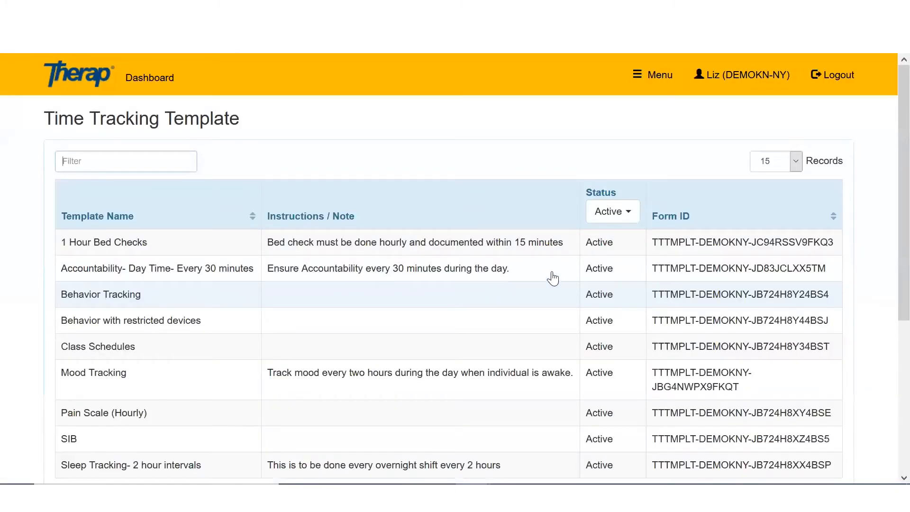
{"action": "scroll", "coordinate": [887, 206], "scroll_direction": "down", "scroll_amount": 1}
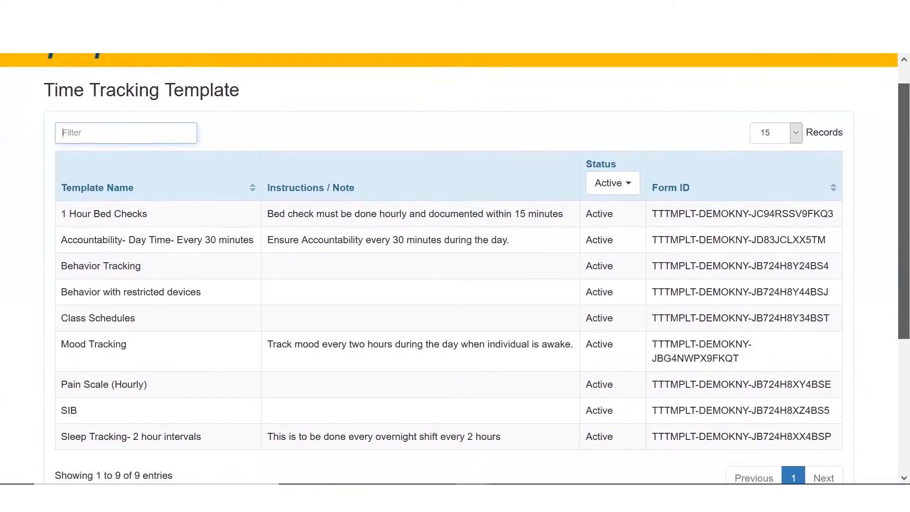
{"action": "scroll", "coordinate": [887, 206], "scroll_direction": "down", "scroll_amount": 1}
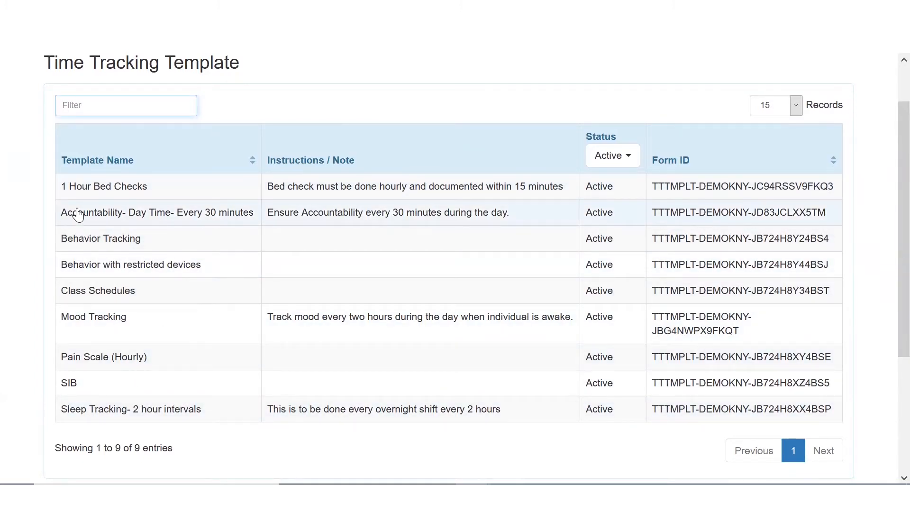
Open the "1 Hour Bed Checks" template and expand its Assignment section to view the assigned individuals
{"action": "left_click", "coordinate": [116, 187]}
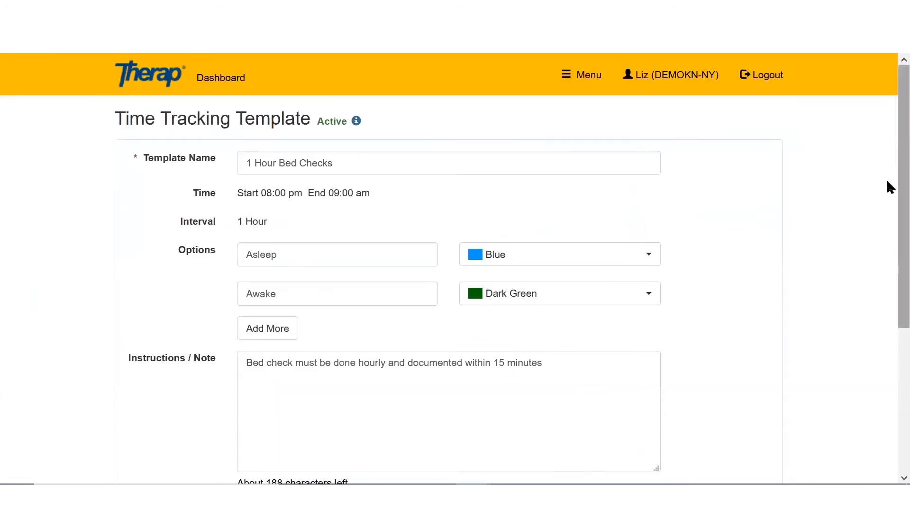
{"action": "scroll", "coordinate": [890, 187], "scroll_direction": "down", "scroll_amount": 5}
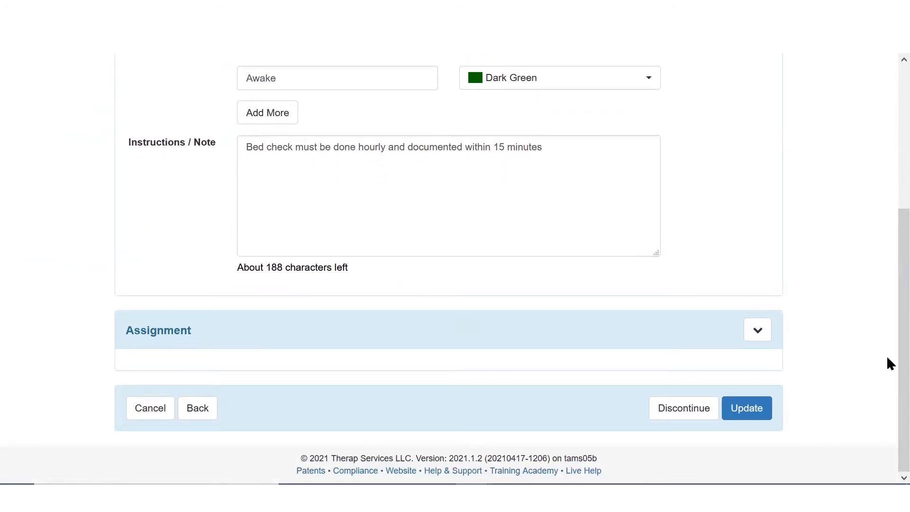
{"action": "left_click", "coordinate": [762, 334]}
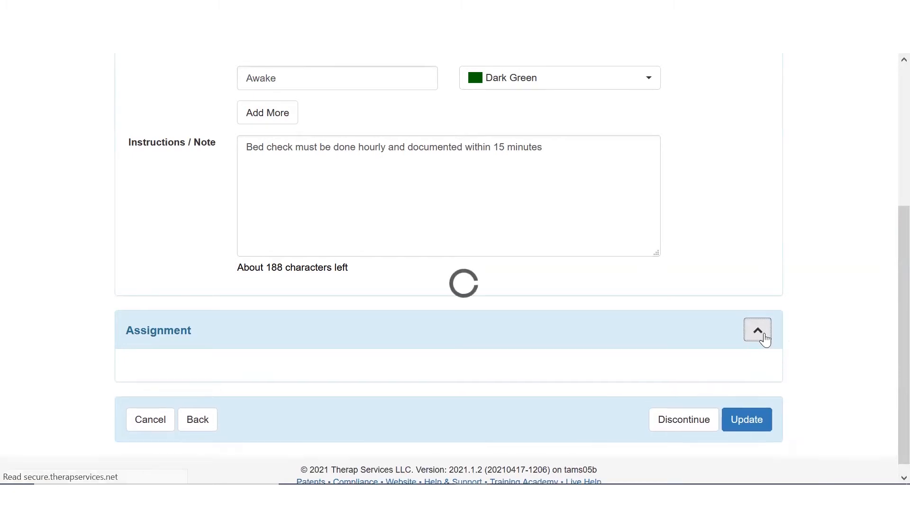
{"action": "left_click_drag", "start_coordinate": [904, 269], "coordinate": [904, 316]}
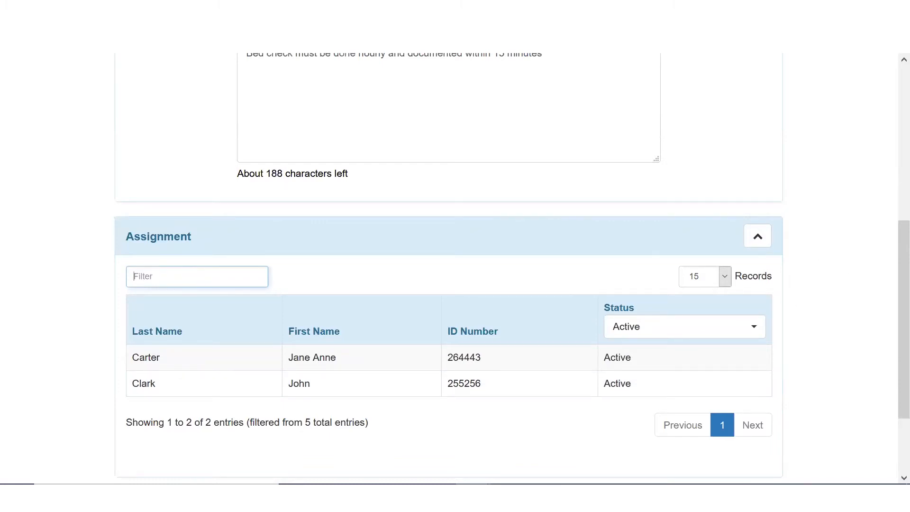
Leave the open template without updating it and start a new Time Tracking Template from the dashboard's Agency area
{"action": "left_click_drag", "start_coordinate": [887, 300], "coordinate": [887, 345]}
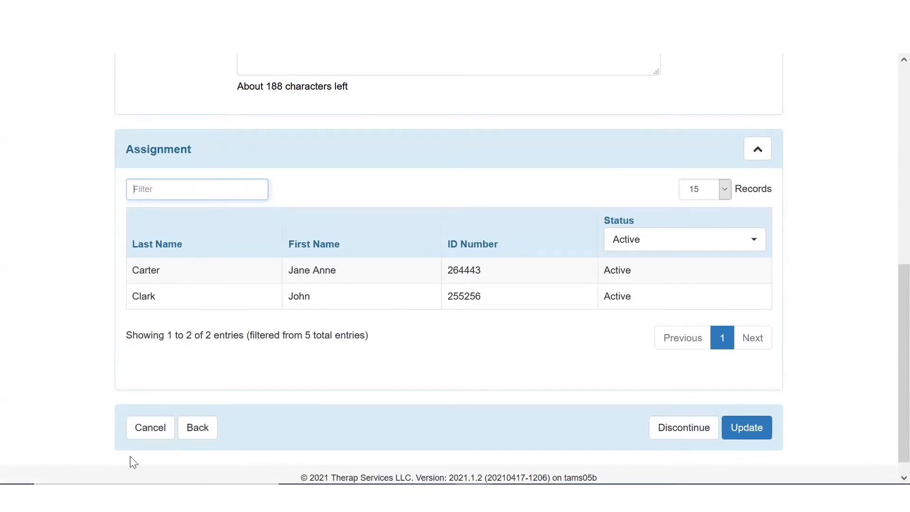
{"action": "left_click", "coordinate": [209, 430]}
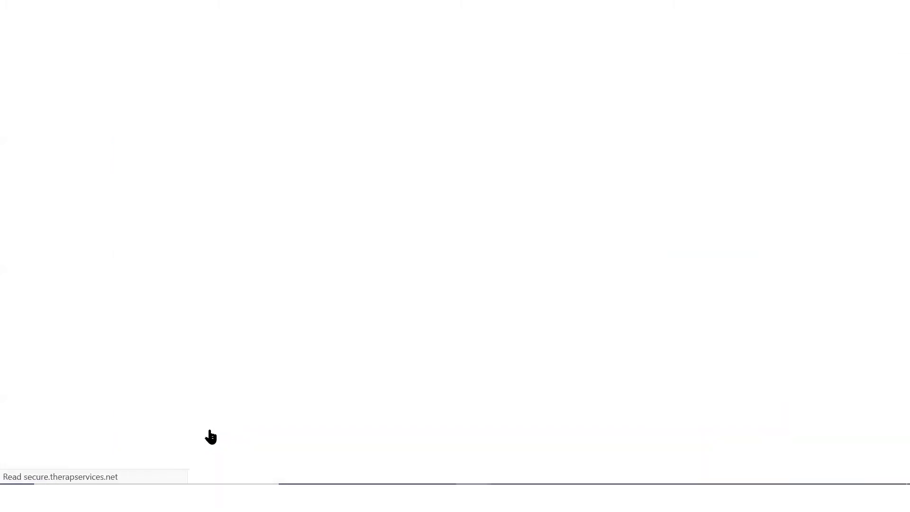
{"action": "left_click", "coordinate": [144, 85]}
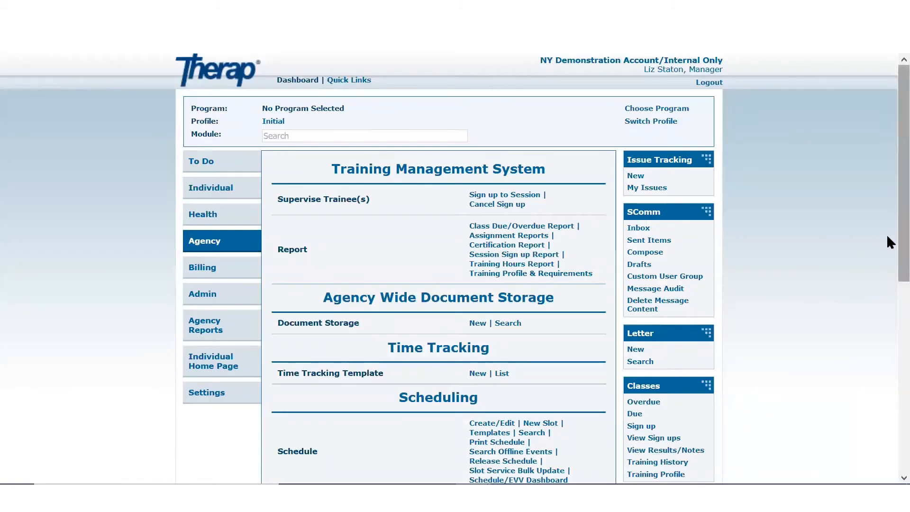
{"action": "scroll", "coordinate": [887, 236], "scroll_direction": "down", "scroll_amount": 1}
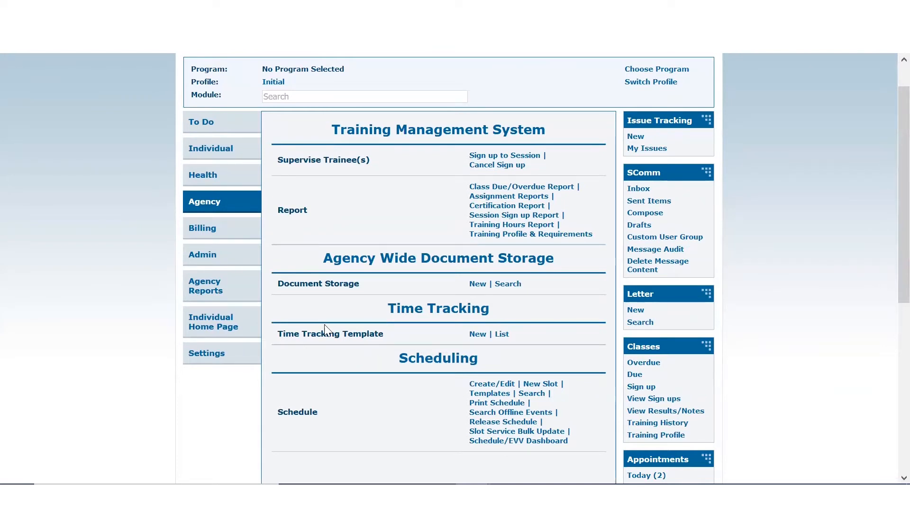
{"action": "left_click", "coordinate": [478, 334]}
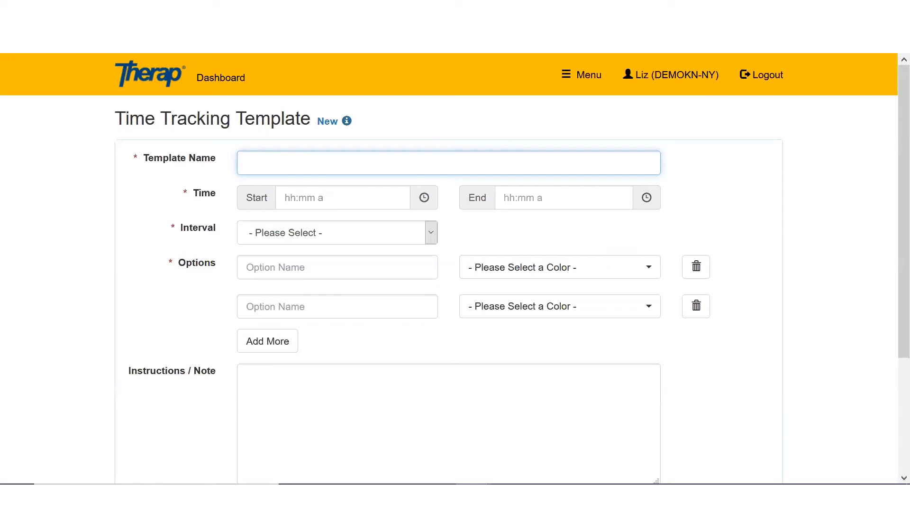
Name the new template "Falls" and set its start time to 06:00 am
{"action": "type", "text": "Falls"}
{"action": "left_click", "coordinate": [424, 199]}
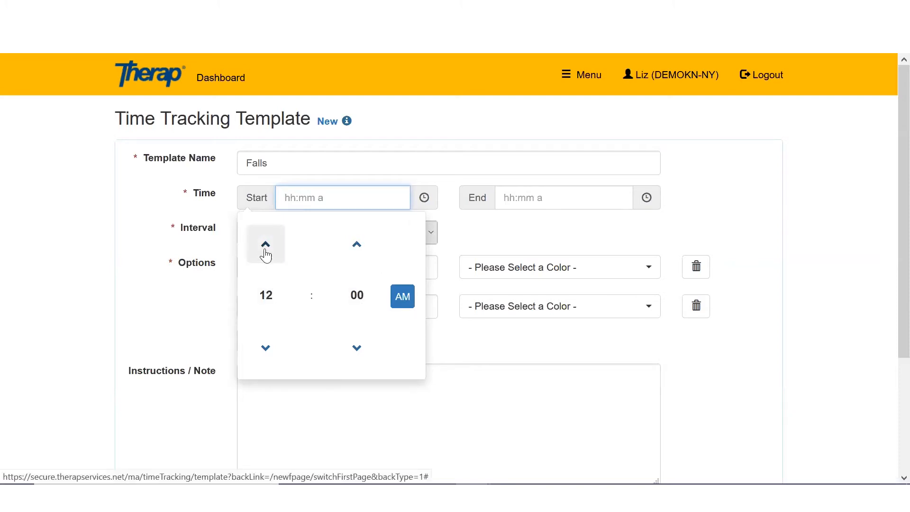
{"action": "left_click", "coordinate": [266, 295]}
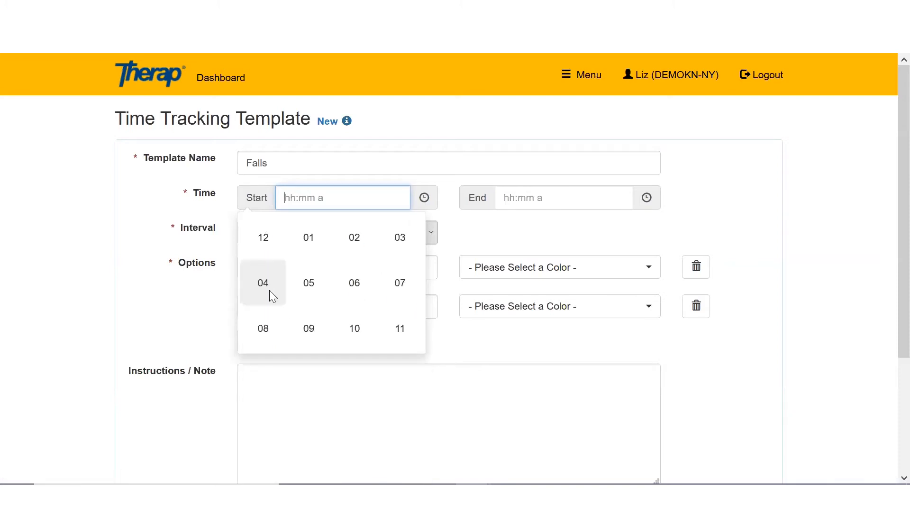
{"action": "left_click", "coordinate": [355, 284]}
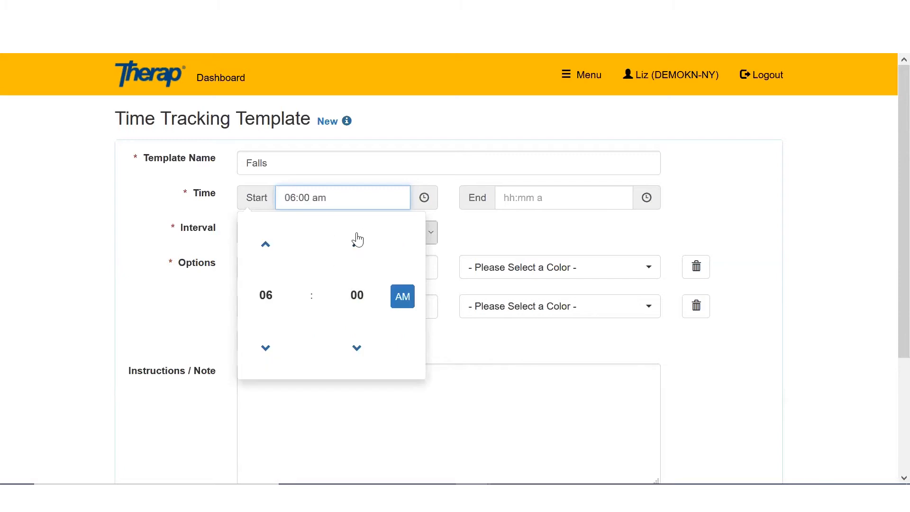
{"action": "left_click", "coordinate": [403, 297]}
{"action": "left_click", "coordinate": [403, 298]}
{"action": "left_click", "coordinate": [533, 244]}
Set the template's end time to 11:00 pm and its interval to 1 Hour
{"action": "left_click", "coordinate": [539, 196]}
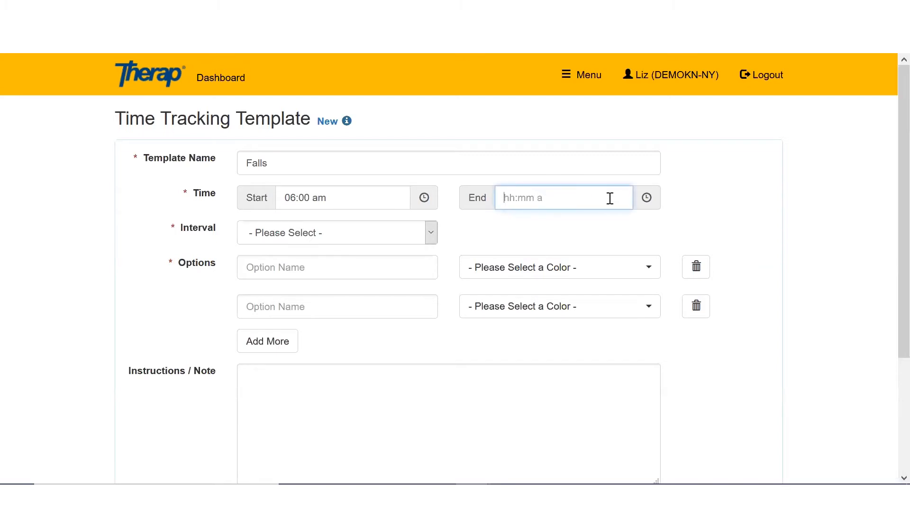
{"action": "left_click", "coordinate": [641, 204]}
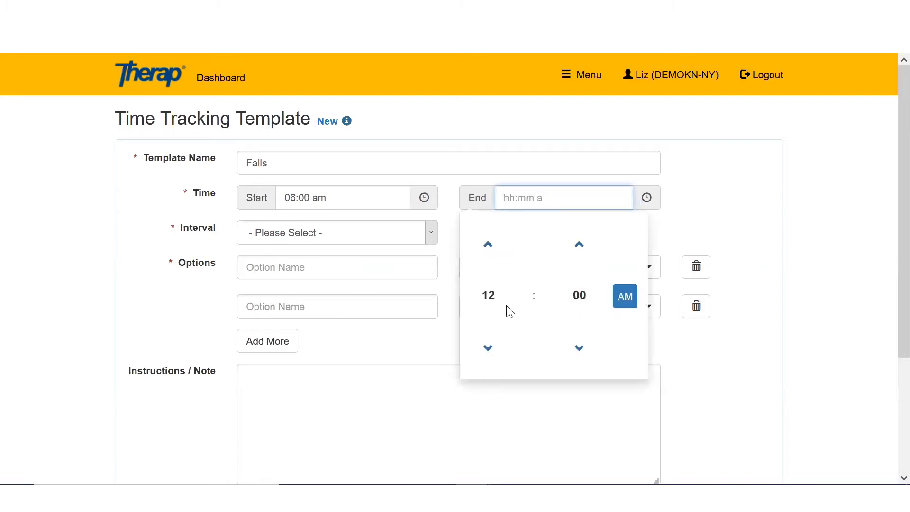
{"action": "left_click", "coordinate": [476, 306]}
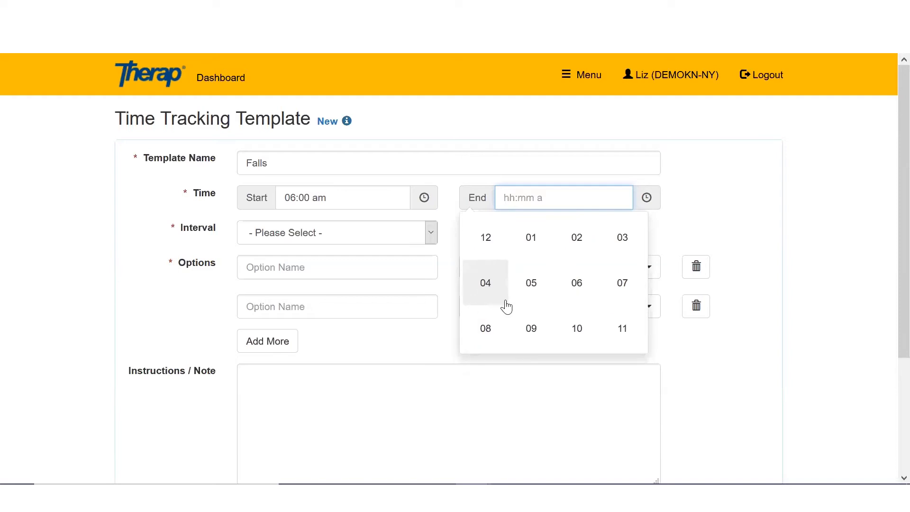
{"action": "left_click", "coordinate": [621, 329]}
{"action": "left_click", "coordinate": [625, 297]}
{"action": "left_click", "coordinate": [715, 211]}
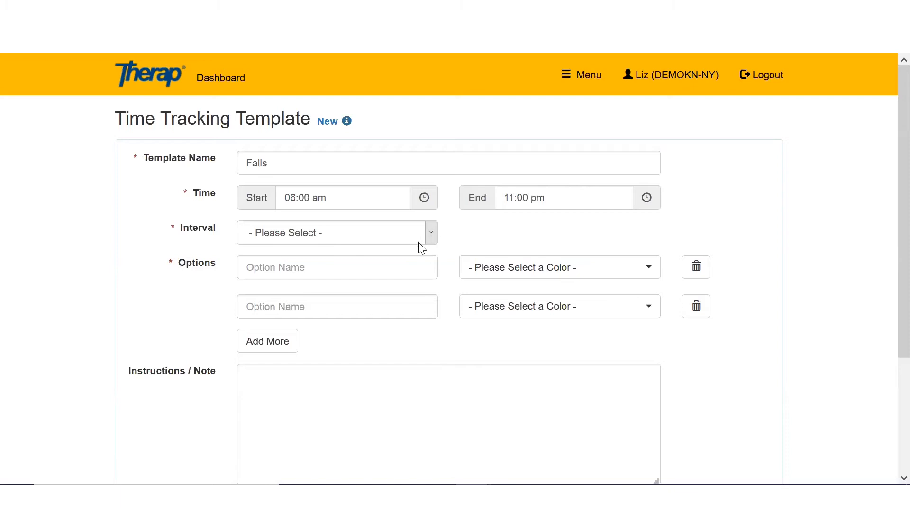
{"action": "left_click", "coordinate": [431, 237]}
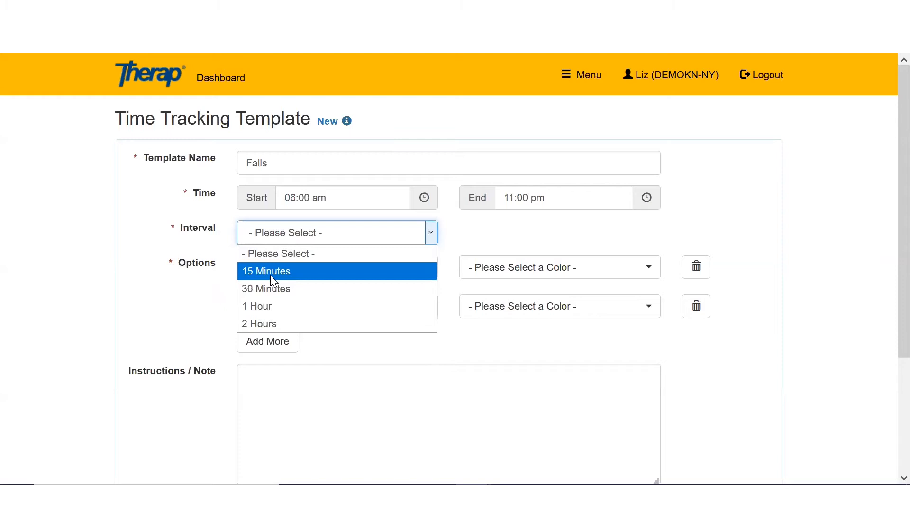
{"action": "left_click", "coordinate": [270, 307]}
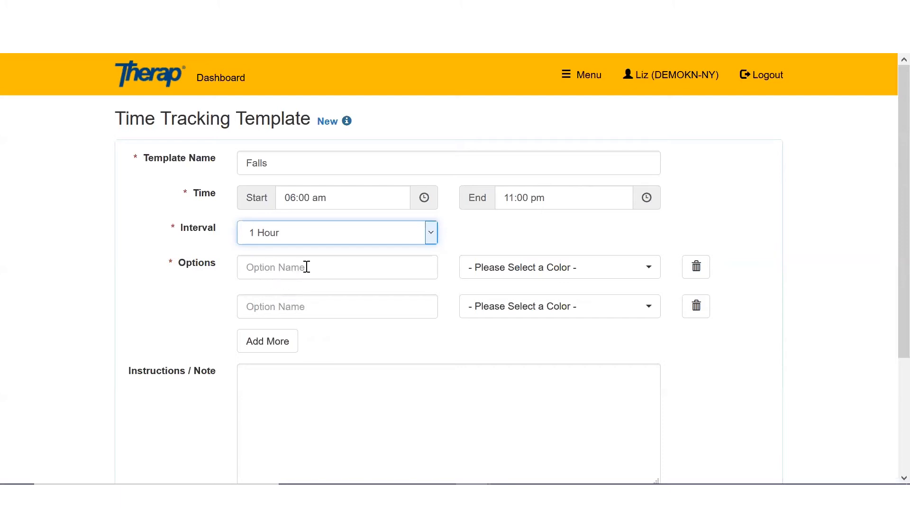
Define the first option as "No Falls" with the color Green
{"action": "left_click", "coordinate": [351, 267]}
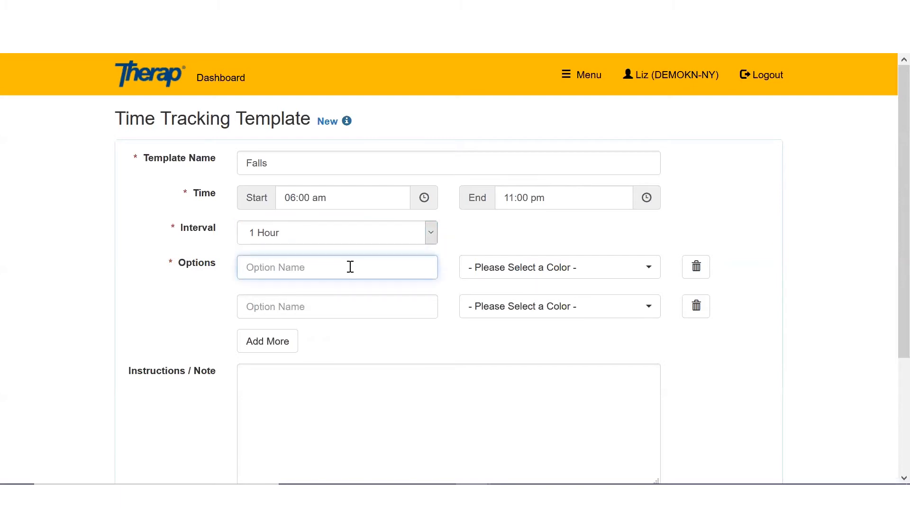
{"action": "type", "text": "No Falls"}
{"action": "left_click", "coordinate": [571, 277]}
{"action": "left_click_drag", "start_coordinate": [658, 302], "coordinate": [646, 379]}
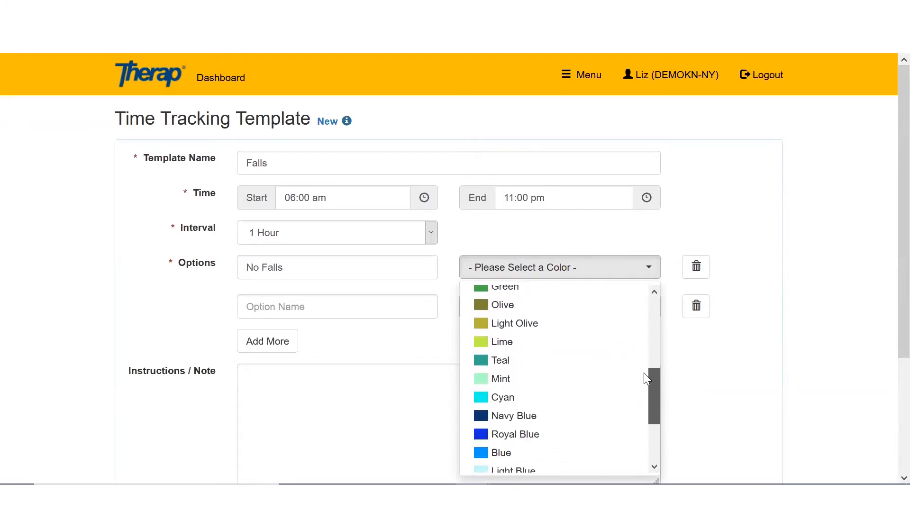
{"action": "scroll", "coordinate": [644, 375], "scroll_direction": "up", "scroll_amount": 1}
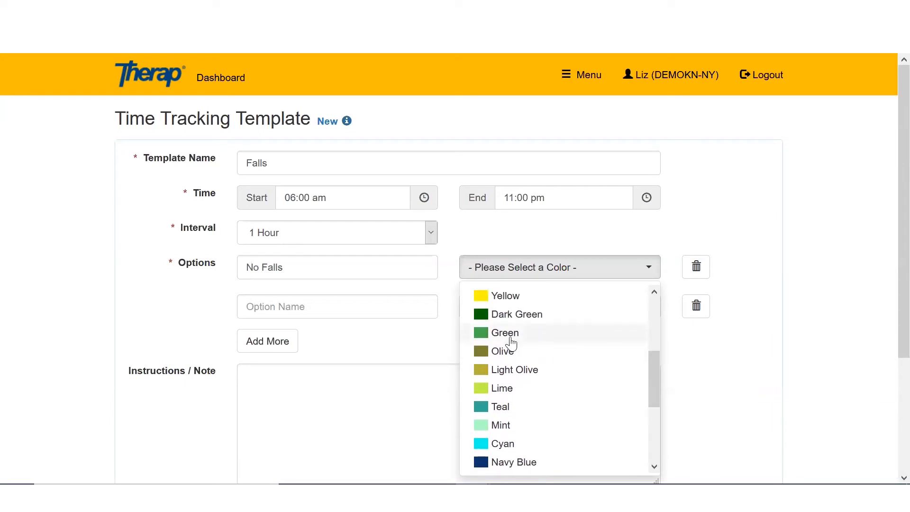
{"action": "left_click", "coordinate": [511, 340]}
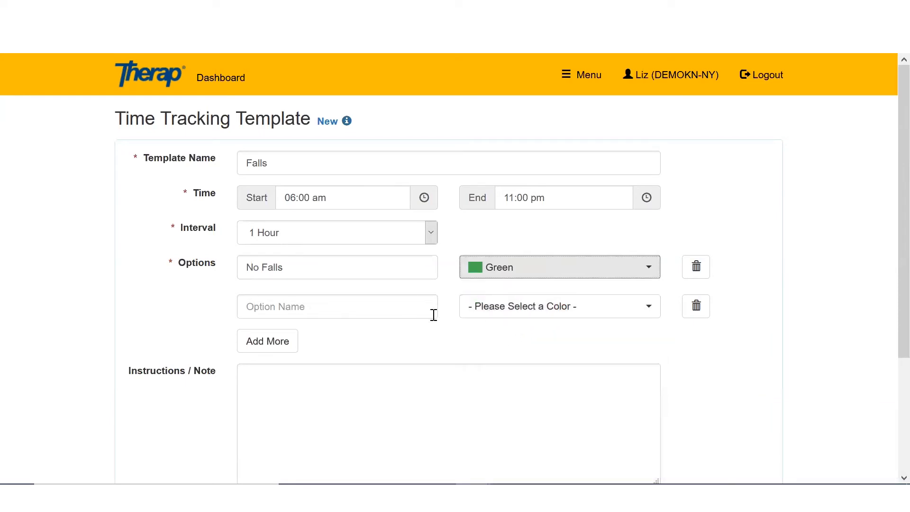
Define the second option as "Fell 1 time" with the color Pink
{"action": "left_click", "coordinate": [336, 308]}
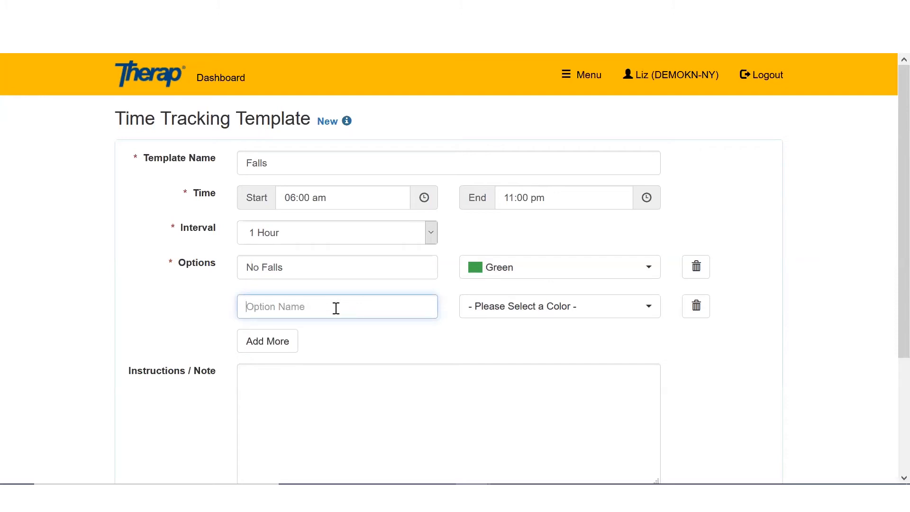
{"action": "type", "text": "Fell Time"}
{"action": "key", "text": "BackSpace"}
{"action": "key", "text": "BackSpace"}
{"action": "key", "text": "BackSpace"}
{"action": "key", "text": "BackSpace"}
{"action": "key", "text": "BackSpace"}
{"action": "left_click", "coordinate": [647, 306]}
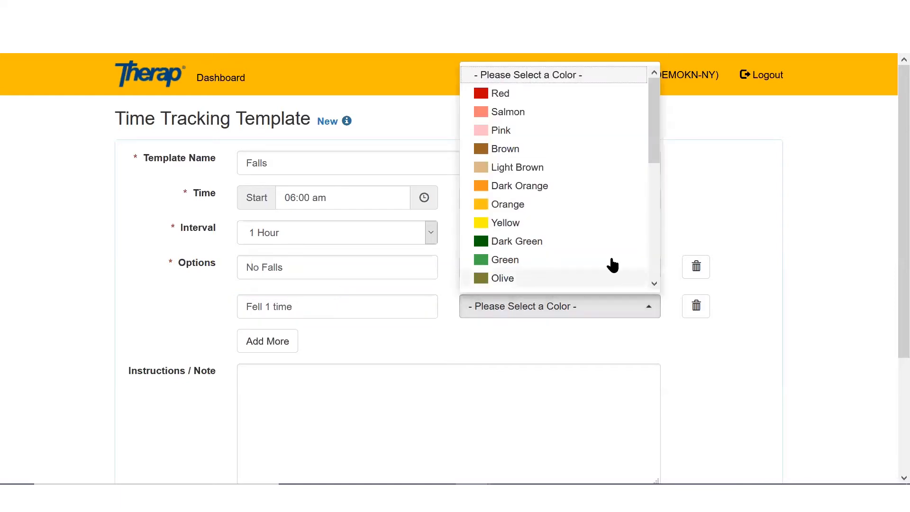
{"action": "left_click", "coordinate": [558, 134]}
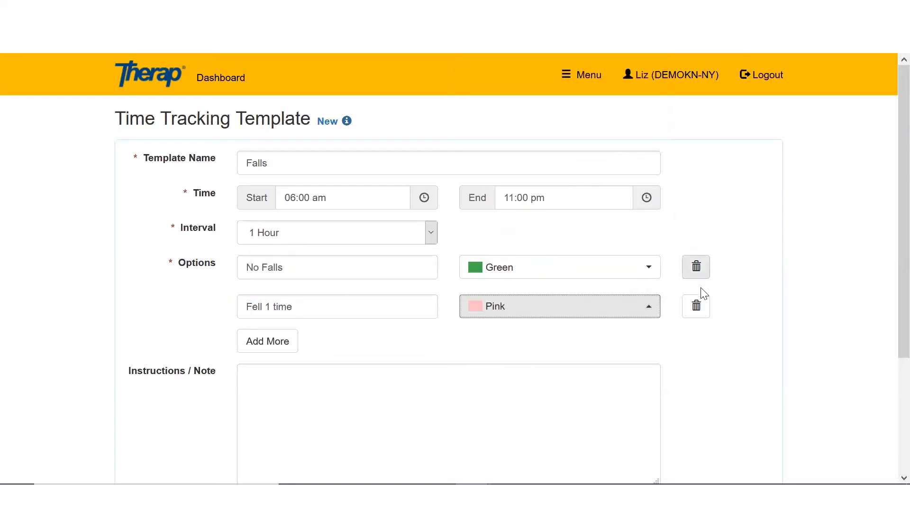
Add a third option named "Fell 2 times" with the color Olive
{"action": "left_click", "coordinate": [255, 350]}
{"action": "left_click", "coordinate": [274, 351]}
{"action": "type", "text": "Fell 2 times"}
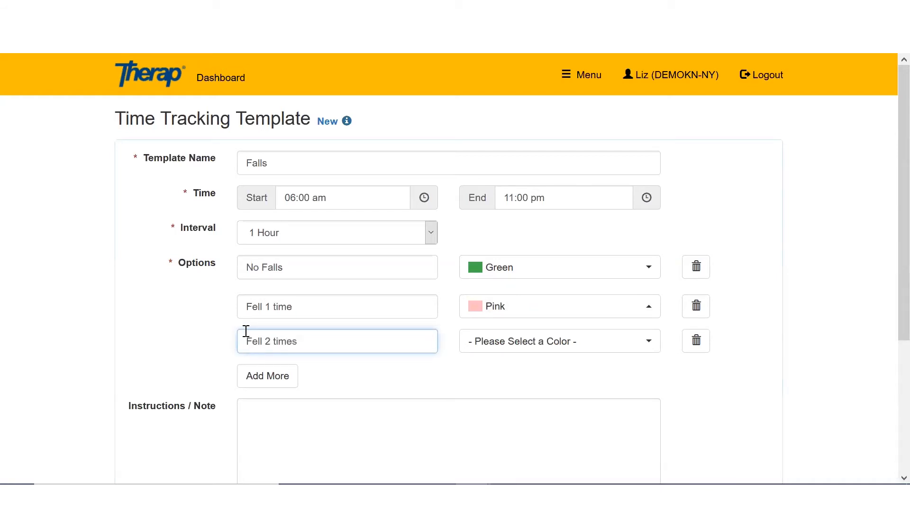
{"action": "left_click", "coordinate": [567, 349]}
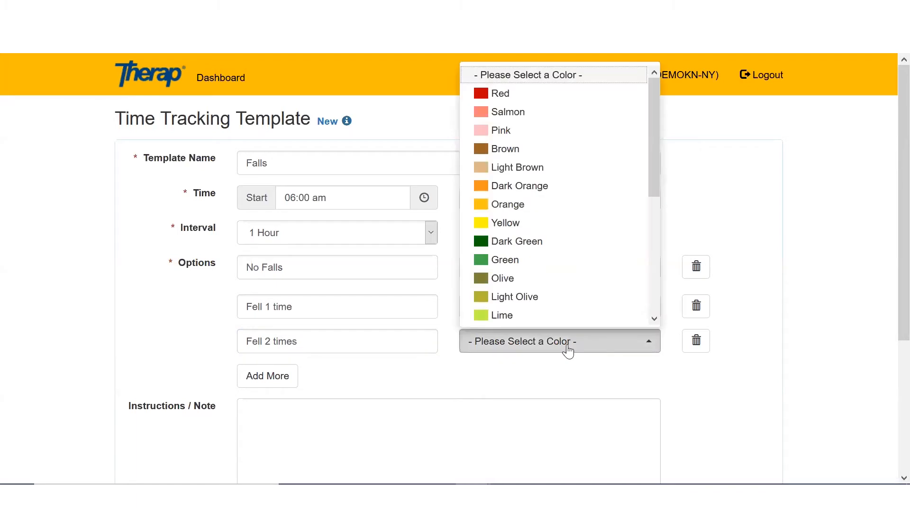
{"action": "left_click", "coordinate": [515, 284]}
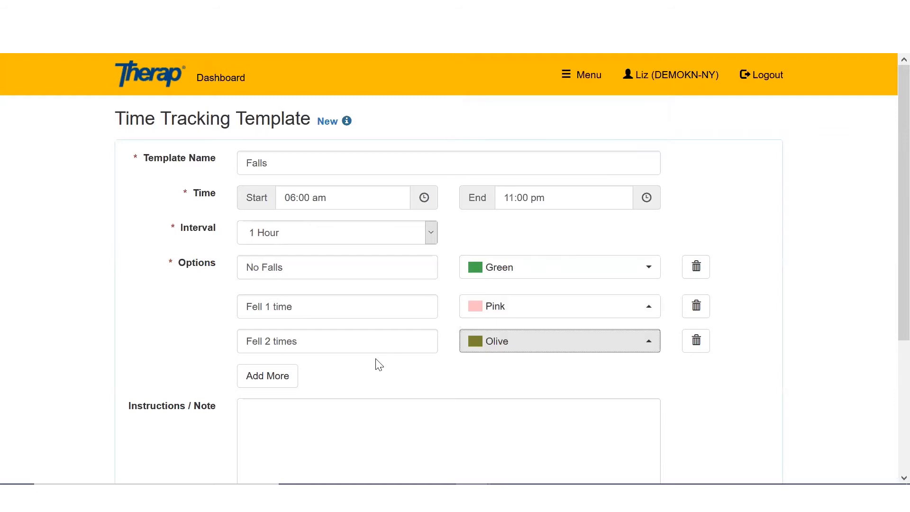
Add a fourth option named "Fell 3 times" with the color Orange
{"action": "left_click", "coordinate": [263, 380]}
{"action": "left_click", "coordinate": [266, 381]}
{"action": "type", "text": "Fell 3 times"}
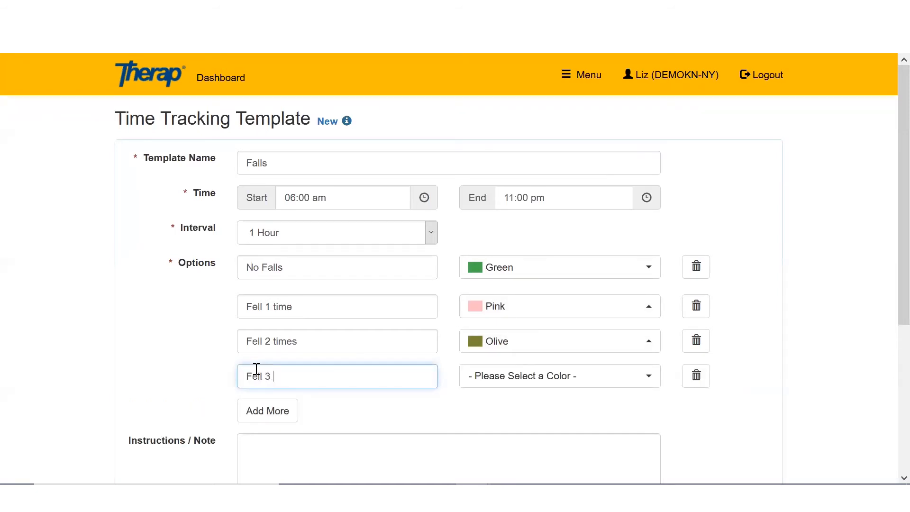
{"action": "left_click", "coordinate": [595, 374]}
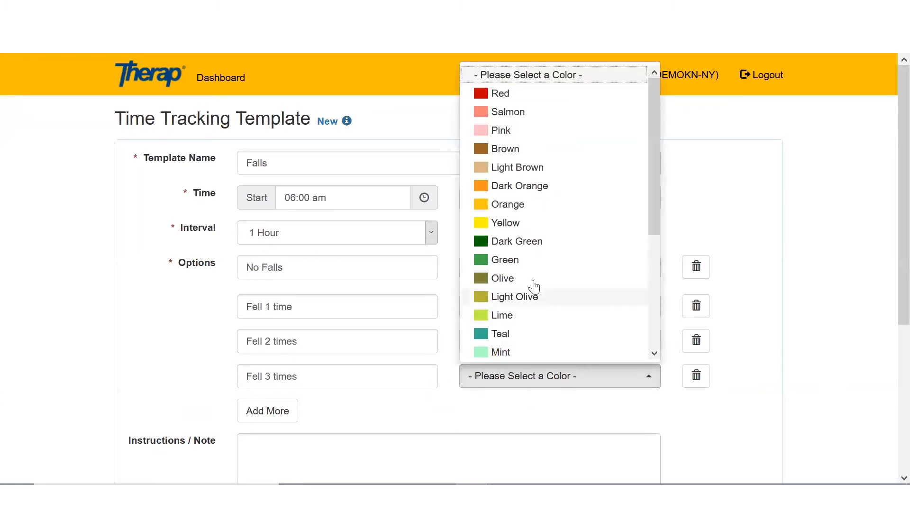
{"action": "left_click", "coordinate": [505, 242]}
{"action": "left_click", "coordinate": [553, 379]}
{"action": "left_click", "coordinate": [493, 204]}
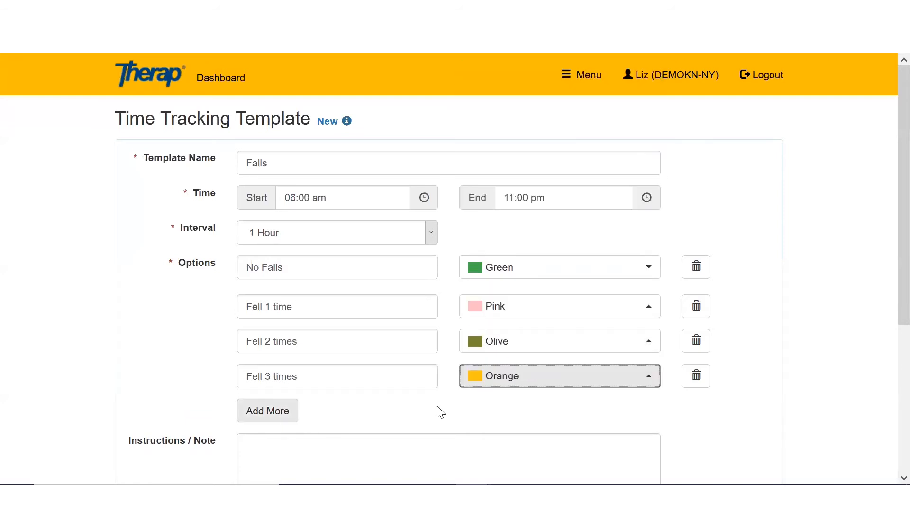
Enter "Please monitor falls every hour" as the template's Instructions / Note
{"action": "scroll", "coordinate": [889, 305], "scroll_direction": "down", "scroll_amount": 2}
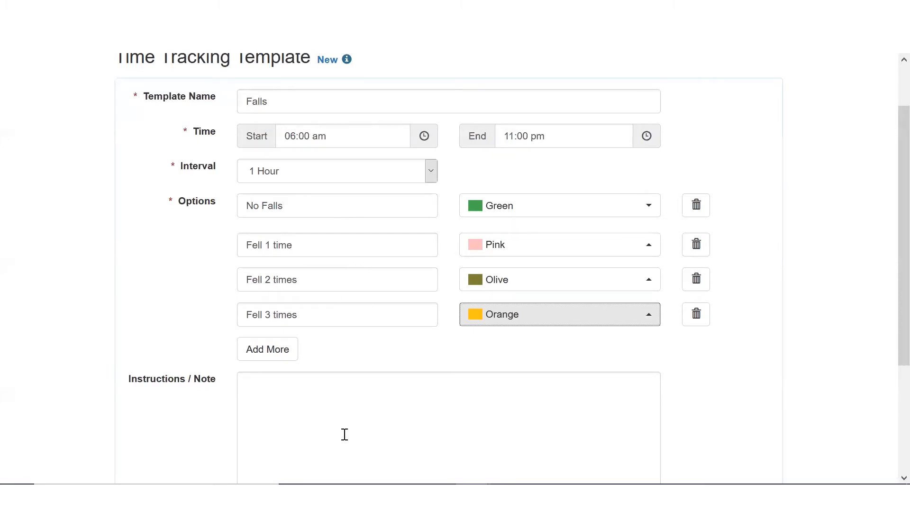
{"action": "left_click", "coordinate": [309, 404]}
{"action": "scroll", "coordinate": [888, 360], "scroll_direction": "down", "scroll_amount": 2}
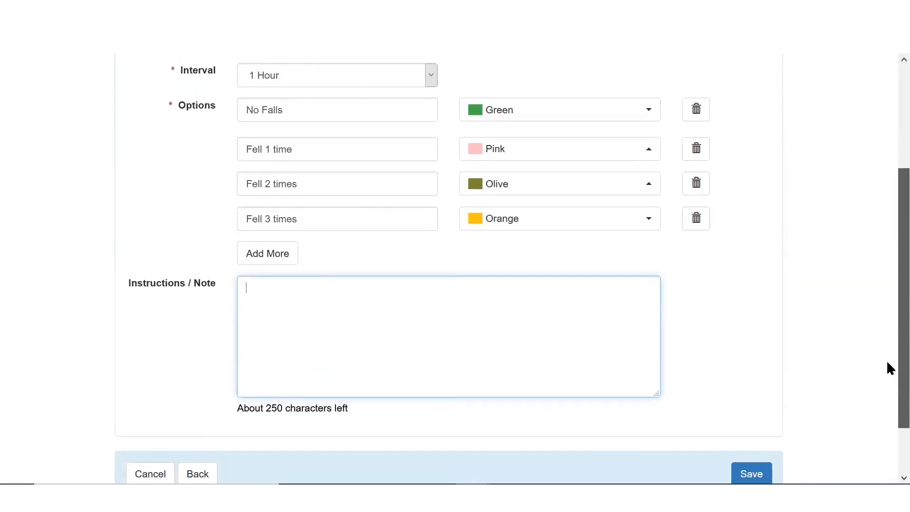
{"action": "scroll", "coordinate": [890, 365], "scroll_direction": "up", "scroll_amount": 1}
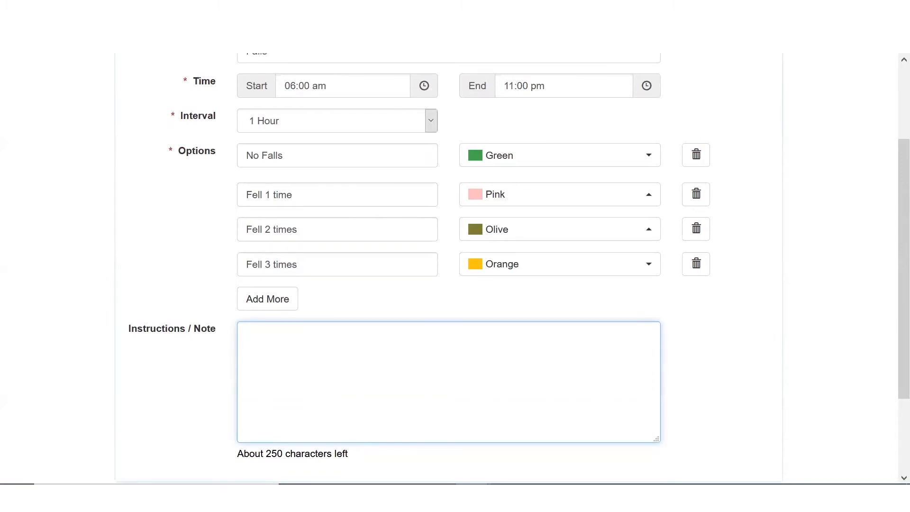
{"action": "type", "text": "Please monitor falls"}
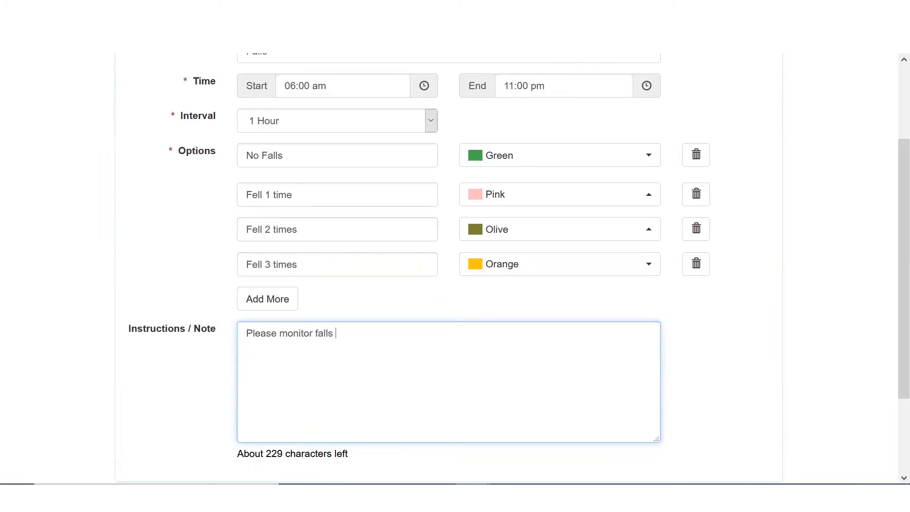
{"action": "type", "text": " every hour du"}
{"action": "key", "text": "BackSpace"}
Add a fifth option named "Asleep" with the color Royal Blue
{"action": "left_click", "coordinate": [263, 304]}
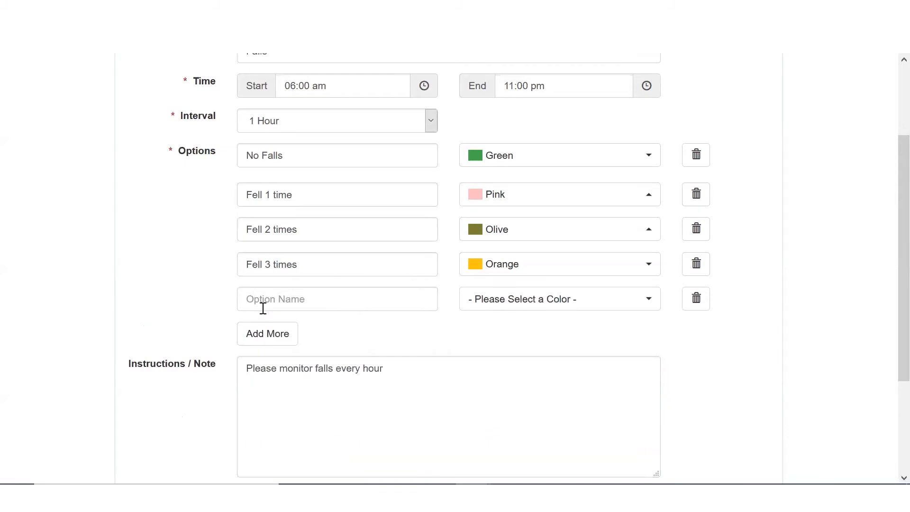
{"action": "left_click", "coordinate": [263, 306]}
{"action": "type", "text": "As"}
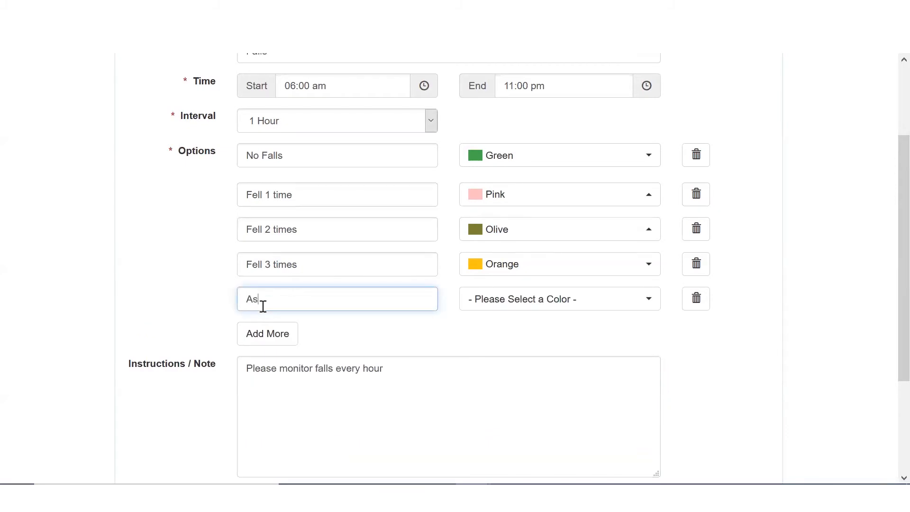
{"action": "type", "text": "leep"}
{"action": "left_click", "coordinate": [585, 309]}
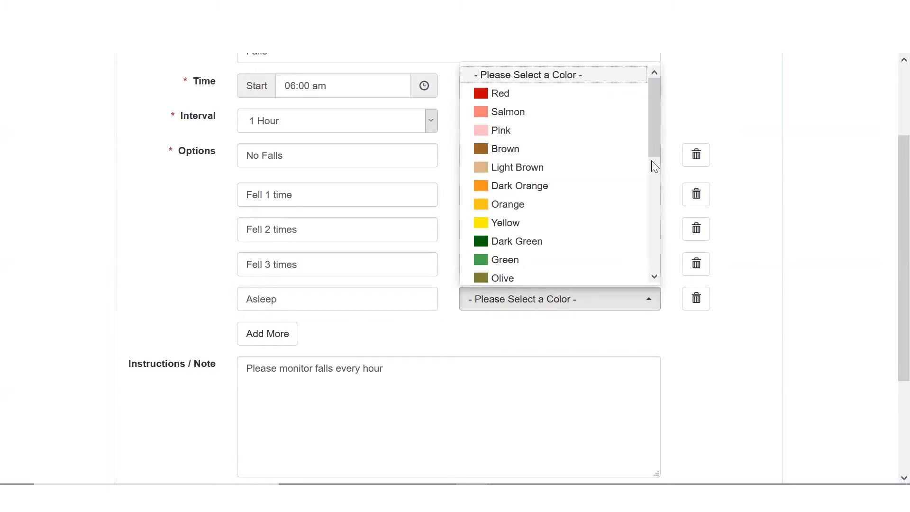
{"action": "left_click_drag", "start_coordinate": [651, 150], "coordinate": [654, 235]}
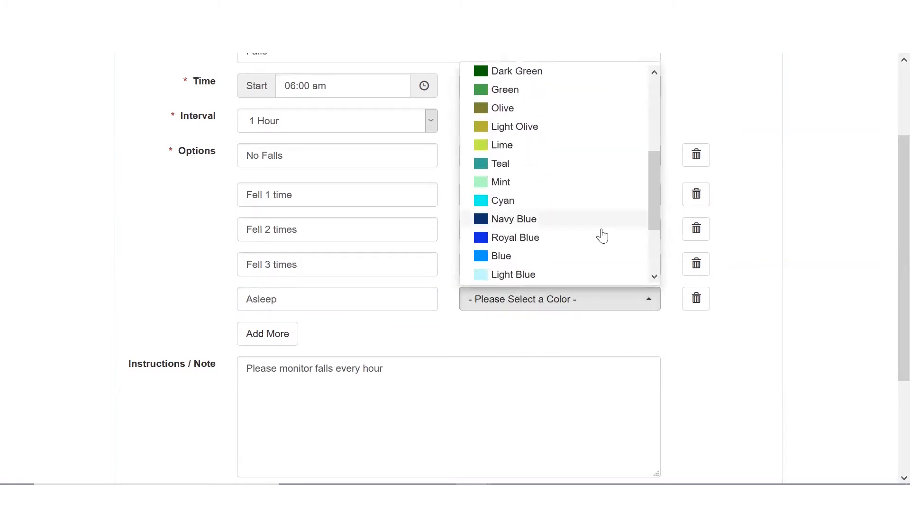
{"action": "left_click", "coordinate": [568, 239]}
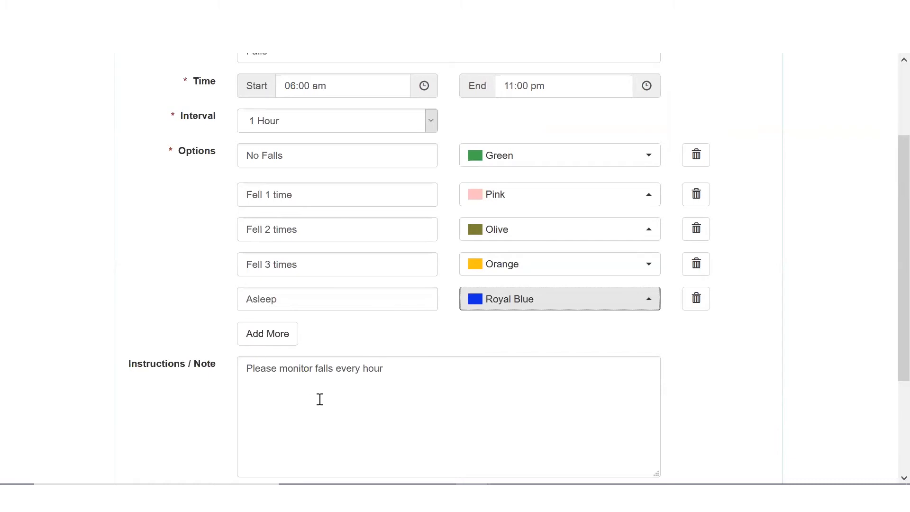
Extend the Instructions / Note text with "during wake hours." and save the Falls template
{"action": "left_click", "coordinate": [496, 381]}
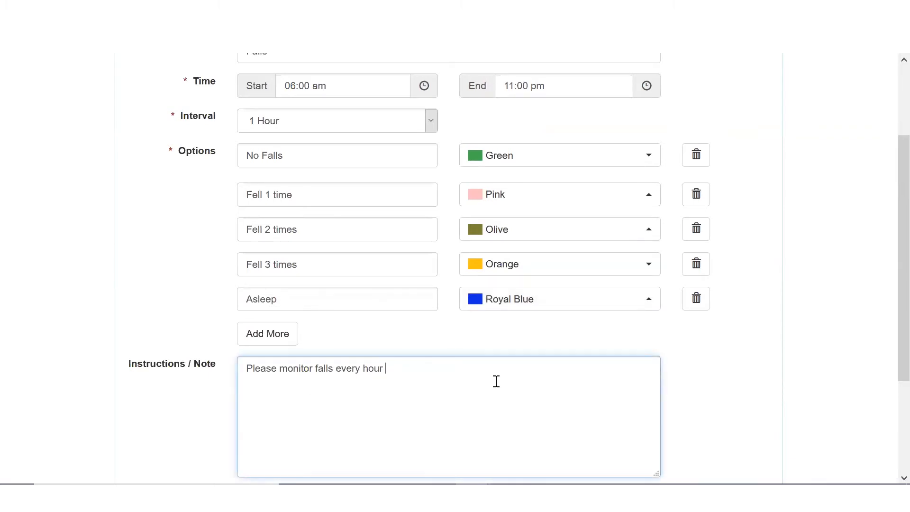
{"action": "type", "text": "during wake hours."}
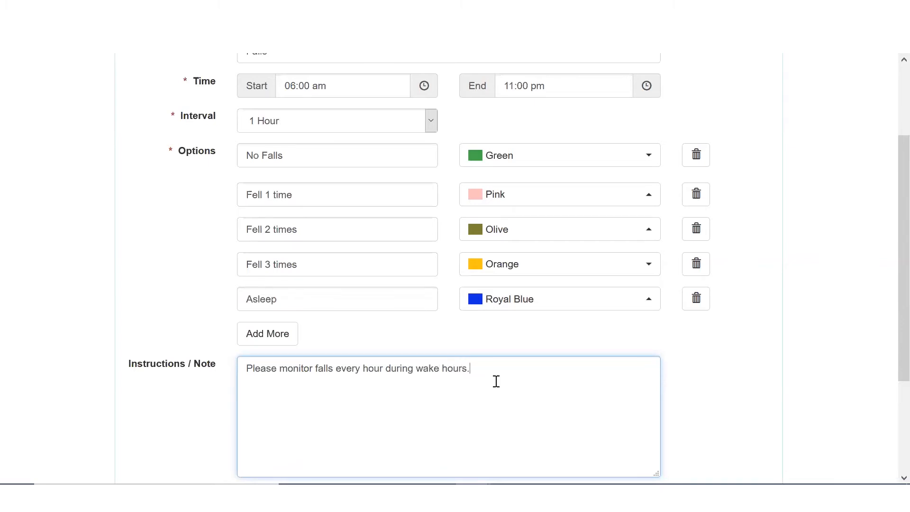
{"action": "left_click_drag", "start_coordinate": [900, 277], "coordinate": [903, 359]}
{"action": "left_click", "coordinate": [751, 475]}
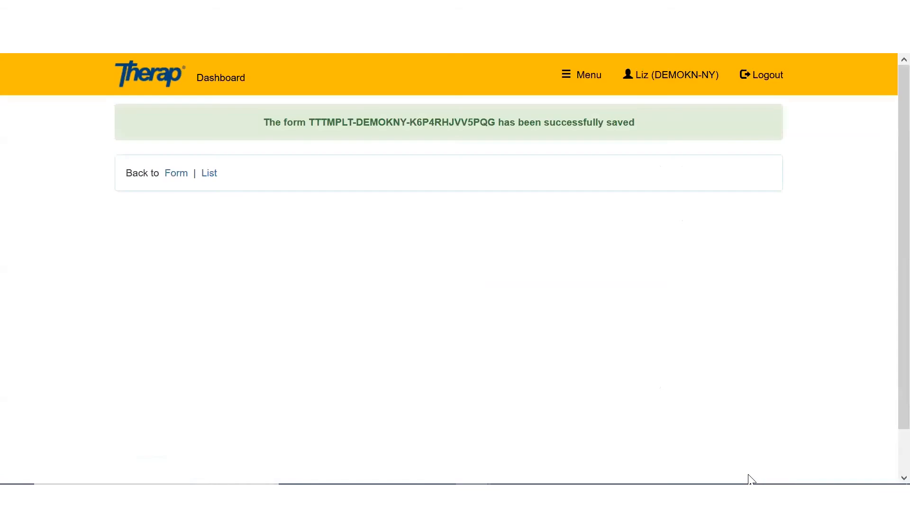
Return to the dashboard and open its Individual section
{"action": "left_click", "coordinate": [234, 83]}
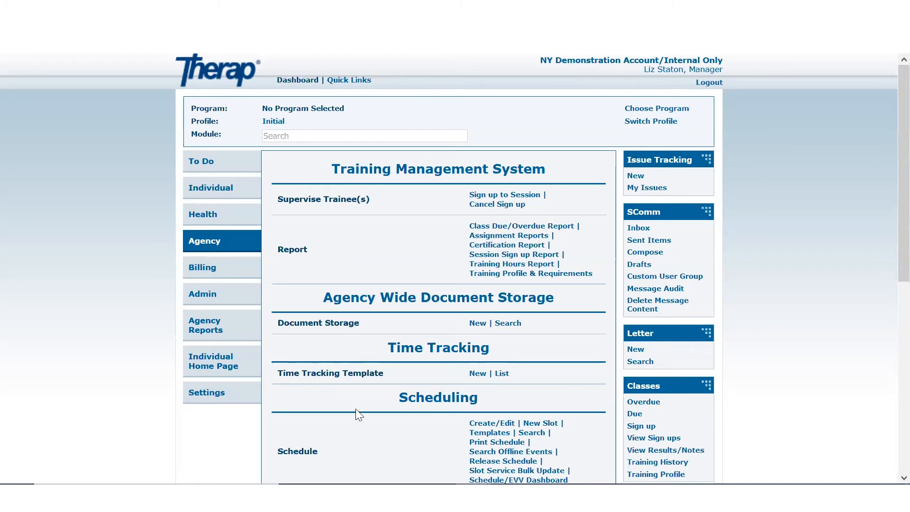
{"action": "scroll", "coordinate": [887, 237], "scroll_direction": "down", "scroll_amount": 3}
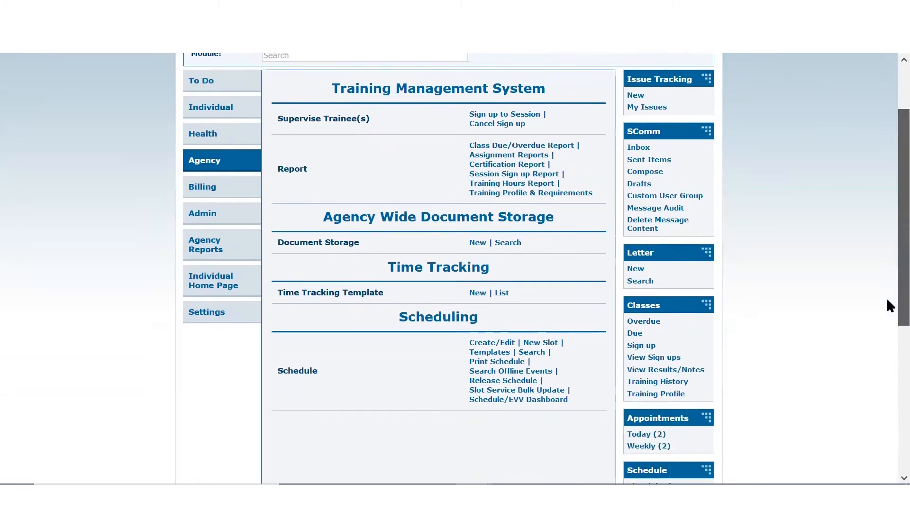
{"action": "scroll", "coordinate": [886, 297], "scroll_direction": "up", "scroll_amount": 2}
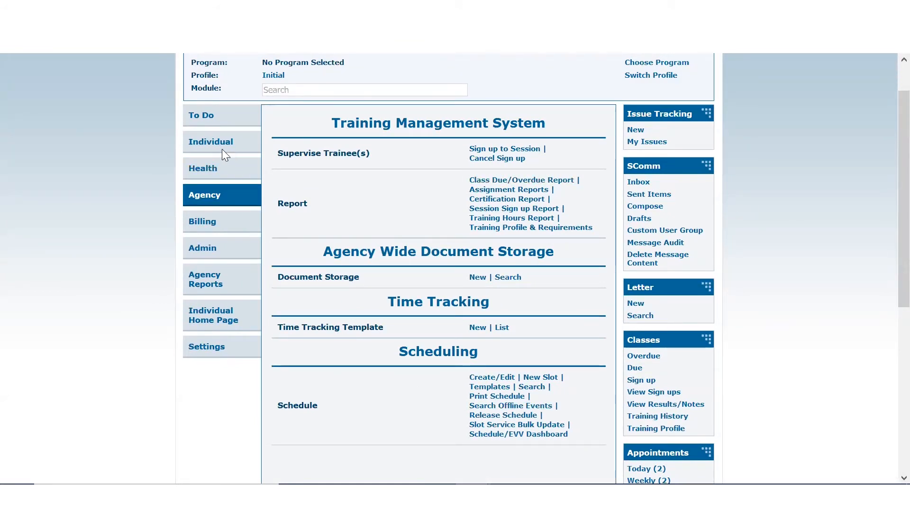
{"action": "left_click", "coordinate": [208, 145]}
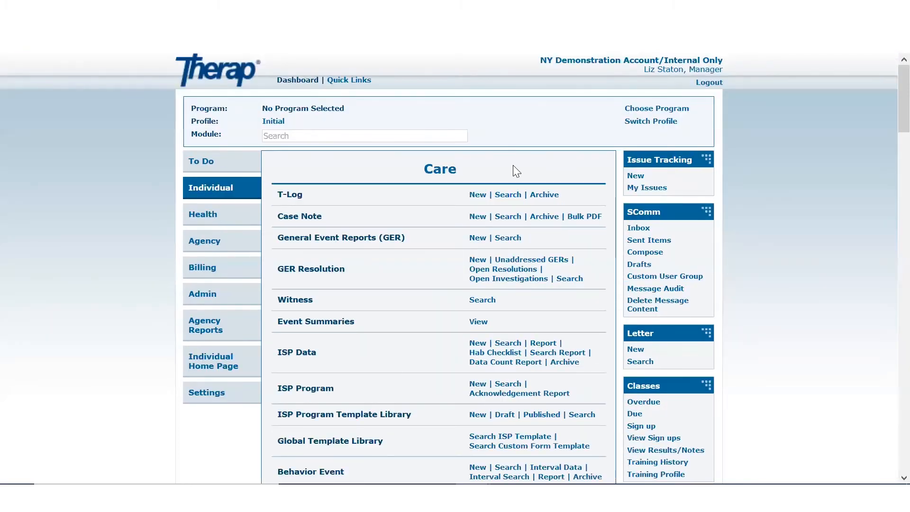
Look through the Individual modules for the Time Tracking section and its template and data entries
{"action": "scroll", "coordinate": [887, 143], "scroll_direction": "down", "scroll_amount": 10}
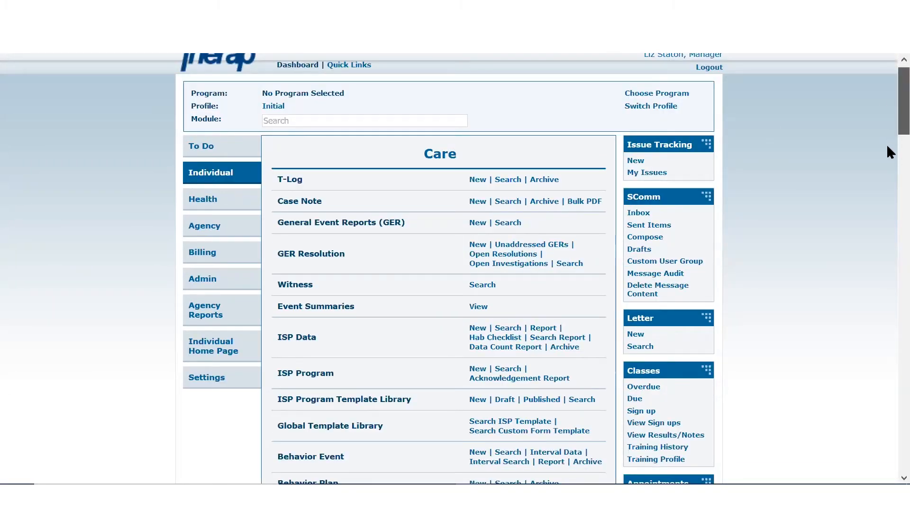
{"action": "scroll", "coordinate": [866, 291], "scroll_direction": "down", "scroll_amount": 13}
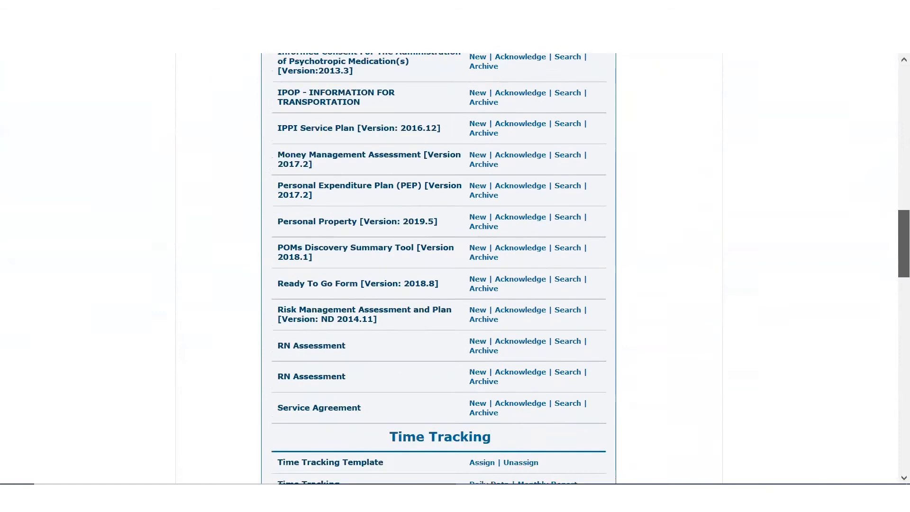
{"action": "left_click_drag", "start_coordinate": [396, 238], "coordinate": [529, 240]}
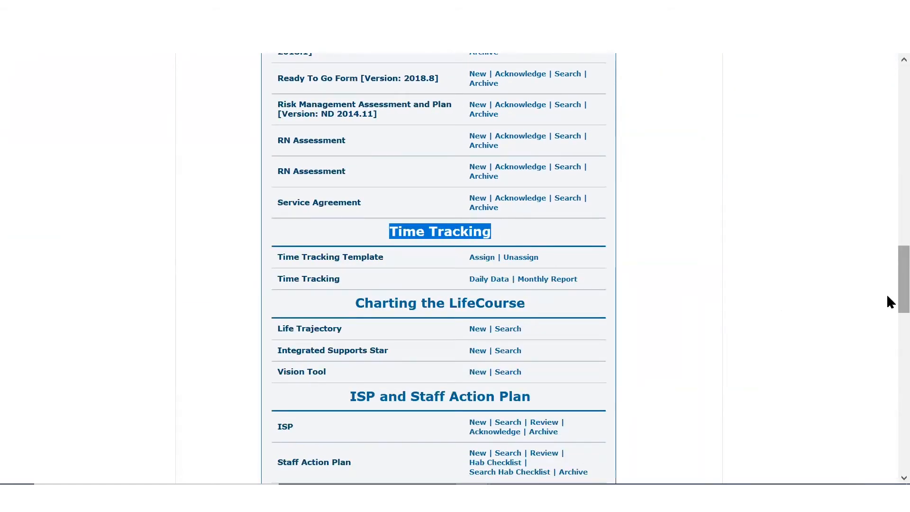
{"action": "scroll", "coordinate": [887, 243], "scroll_direction": "up", "scroll_amount": 10}
{"action": "scroll", "coordinate": [546, 269], "scroll_direction": "up", "scroll_amount": 10}
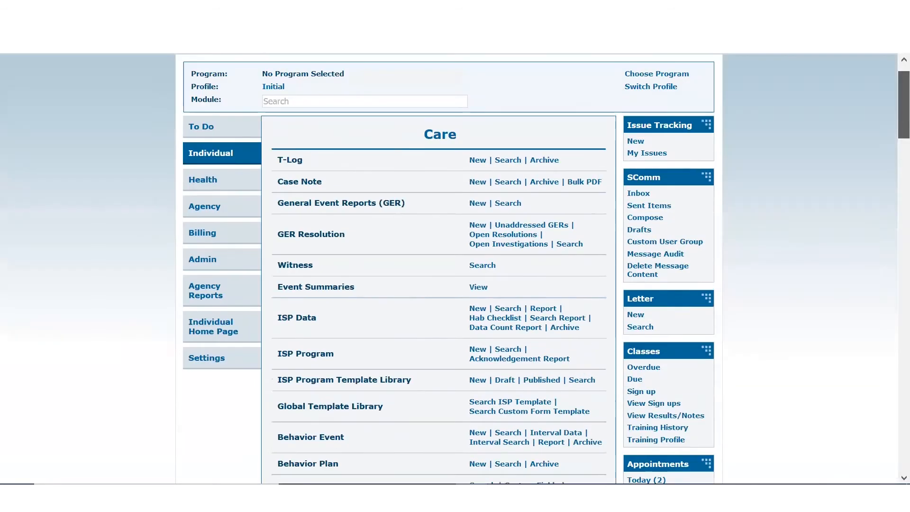
Search the modules for "time tracking" and choose the Time Tracking Template result belonging to Individual
{"action": "left_click", "coordinate": [304, 138]}
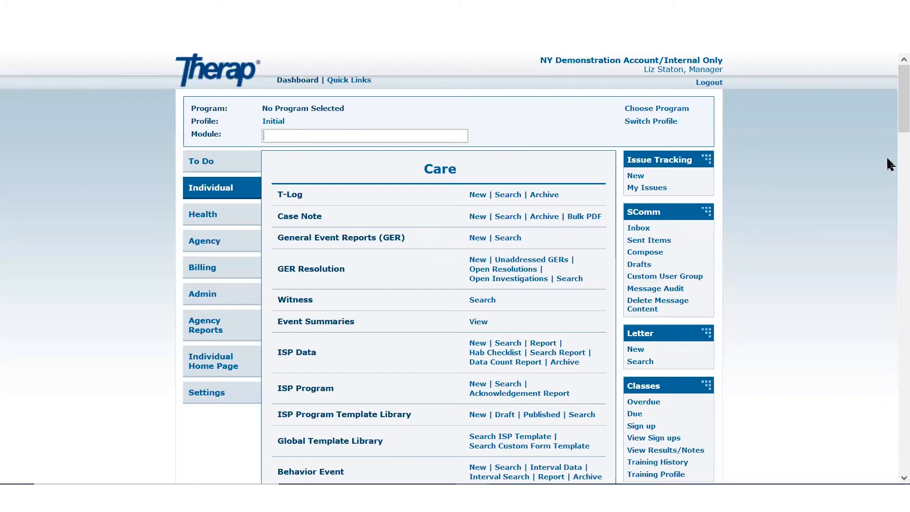
{"action": "scroll", "coordinate": [887, 97], "scroll_direction": "down", "scroll_amount": 6}
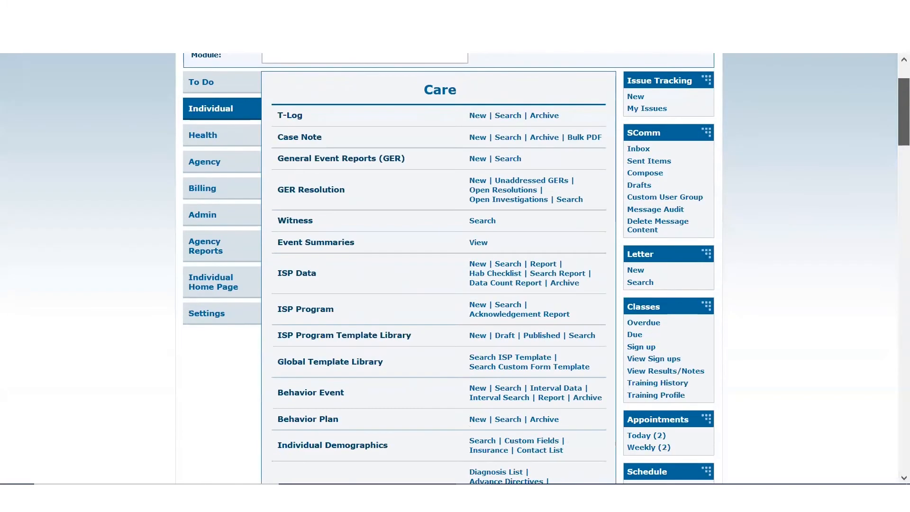
{"action": "scroll", "coordinate": [438, 268], "scroll_direction": "down", "scroll_amount": 11}
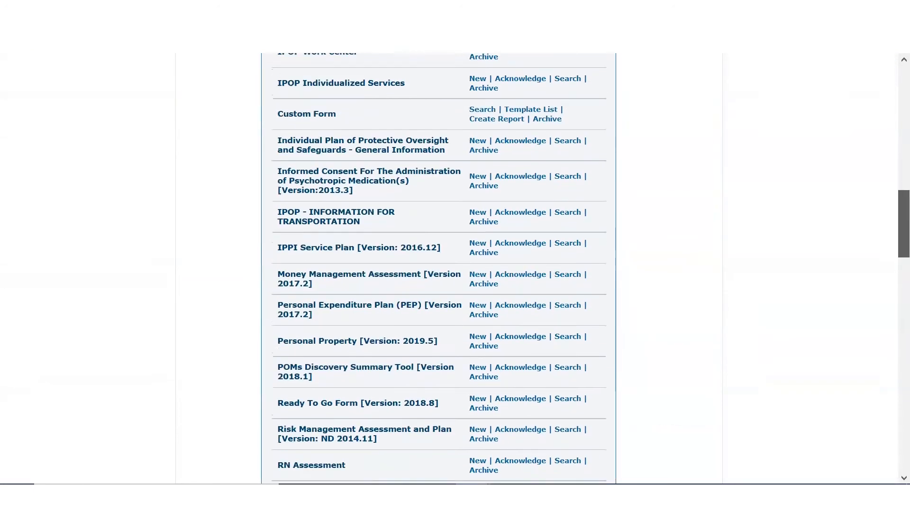
{"action": "scroll", "coordinate": [439, 268], "scroll_direction": "up", "scroll_amount": 8}
{"action": "scroll", "coordinate": [508, 135], "scroll_direction": "up", "scroll_amount": 10}
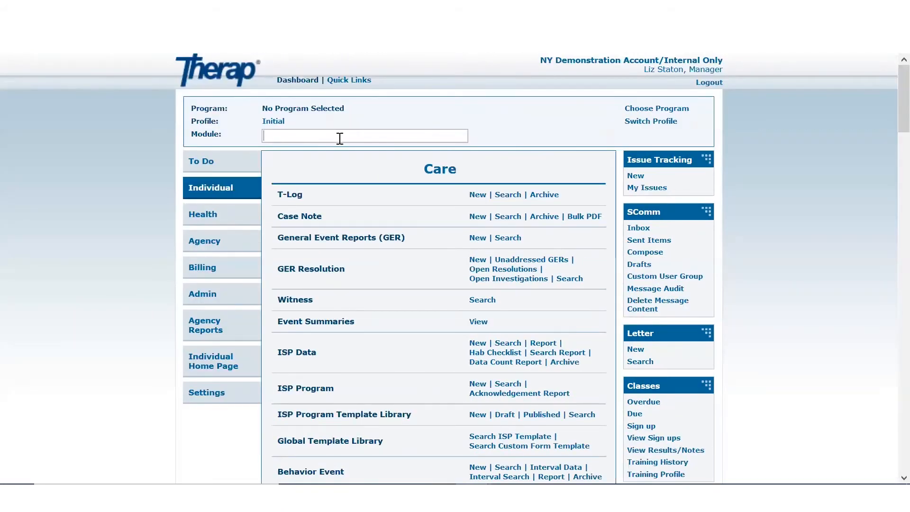
{"action": "type", "text": "e tracking"}
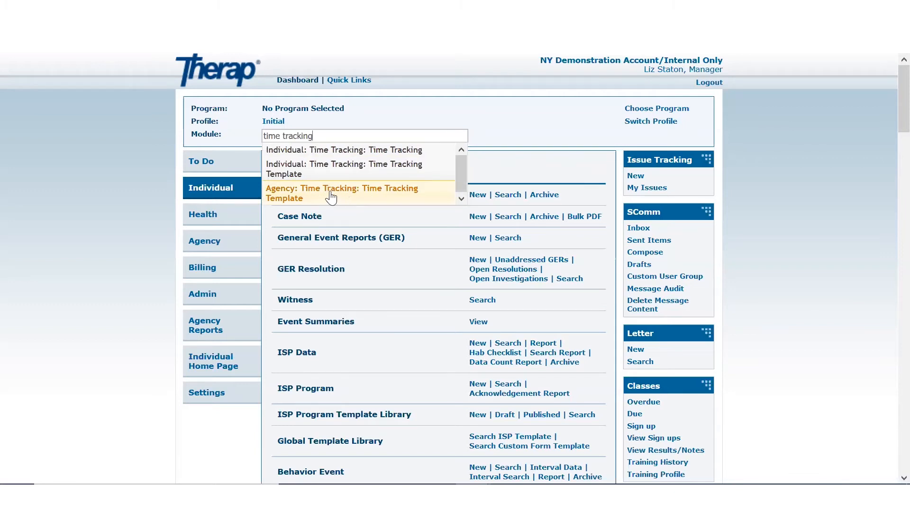
{"action": "left_click", "coordinate": [304, 170]}
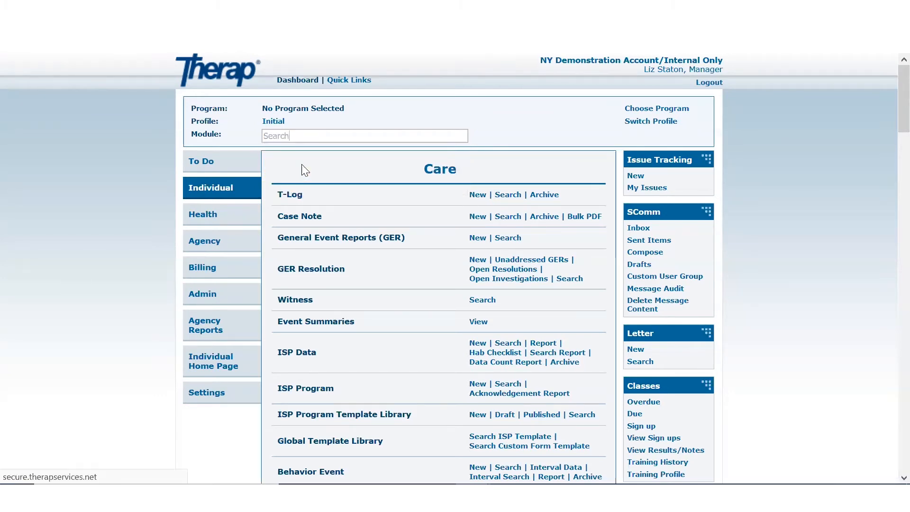
Open the Assign page of the Time Tracking Template entry in the Individual modules
{"action": "scroll", "coordinate": [305, 171], "scroll_direction": "down", "scroll_amount": 2}
{"action": "scroll", "coordinate": [304, 170], "scroll_direction": "down", "scroll_amount": 20}
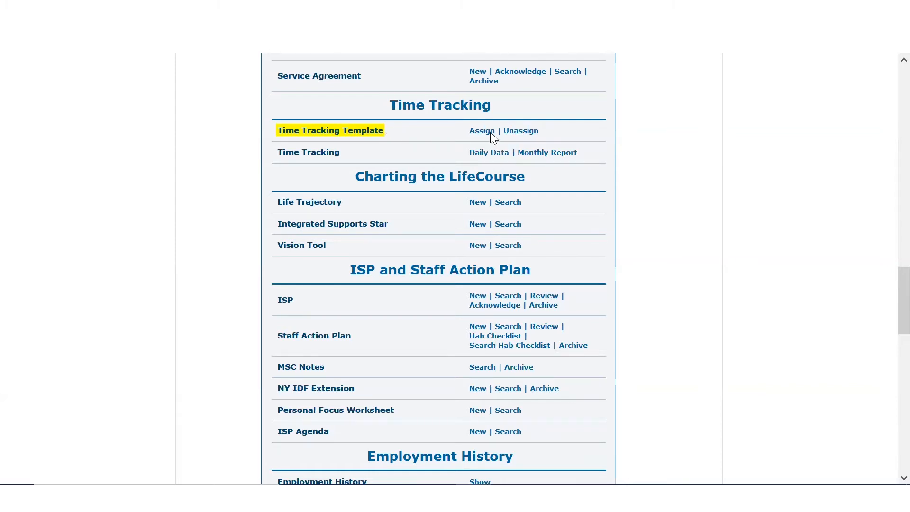
{"action": "left_click", "coordinate": [476, 132]}
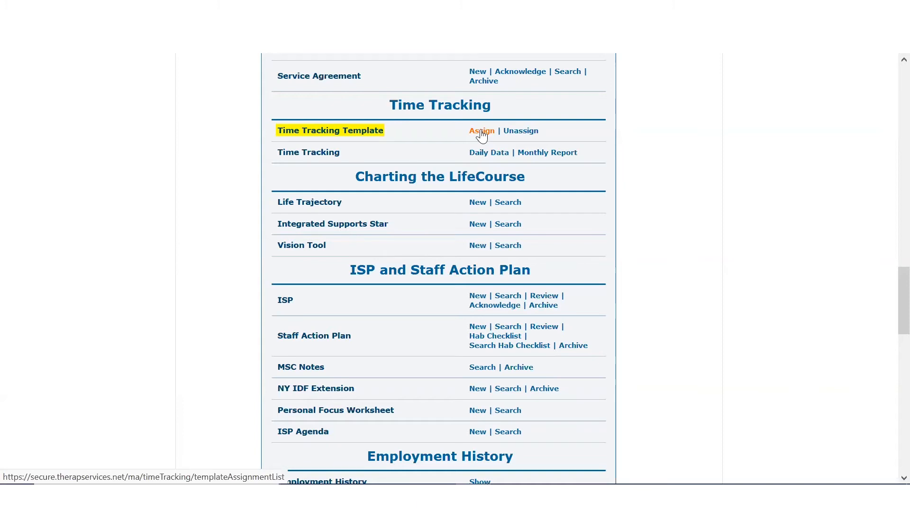
{"action": "left_click", "coordinate": [481, 132]}
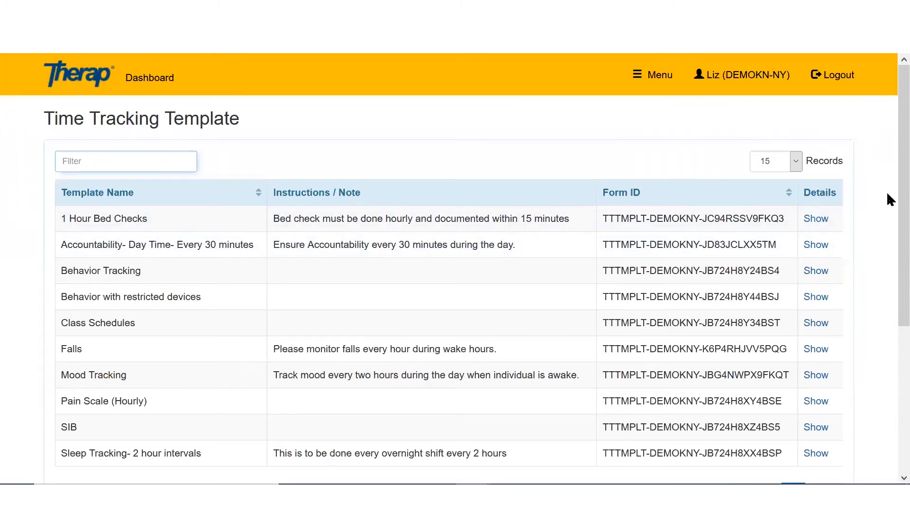
Review the available Time Tracking templates and choose Falls for assignment
{"action": "scroll", "coordinate": [889, 199], "scroll_direction": "down", "scroll_amount": 3}
{"action": "scroll", "coordinate": [889, 244], "scroll_direction": "up", "scroll_amount": 2}
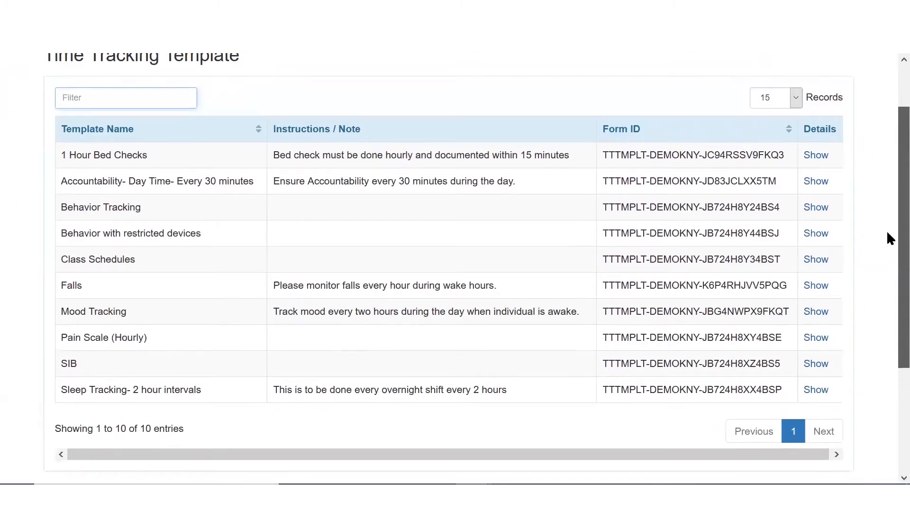
{"action": "scroll", "coordinate": [889, 238], "scroll_direction": "up", "scroll_amount": 2}
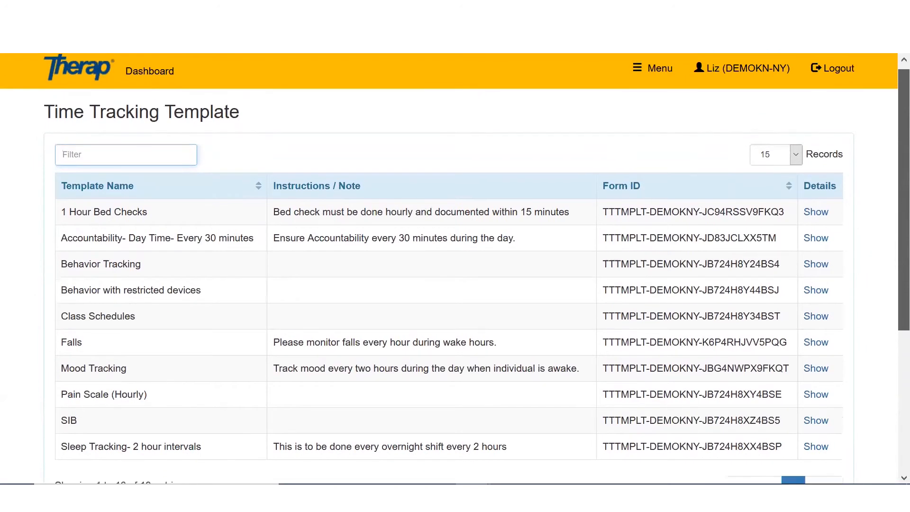
{"action": "scroll", "coordinate": [455, 268], "scroll_direction": "down", "scroll_amount": 2}
{"action": "scroll", "coordinate": [455, 268], "scroll_direction": "up", "scroll_amount": 1}
{"action": "scroll", "coordinate": [455, 268], "scroll_direction": "down", "scroll_amount": 1}
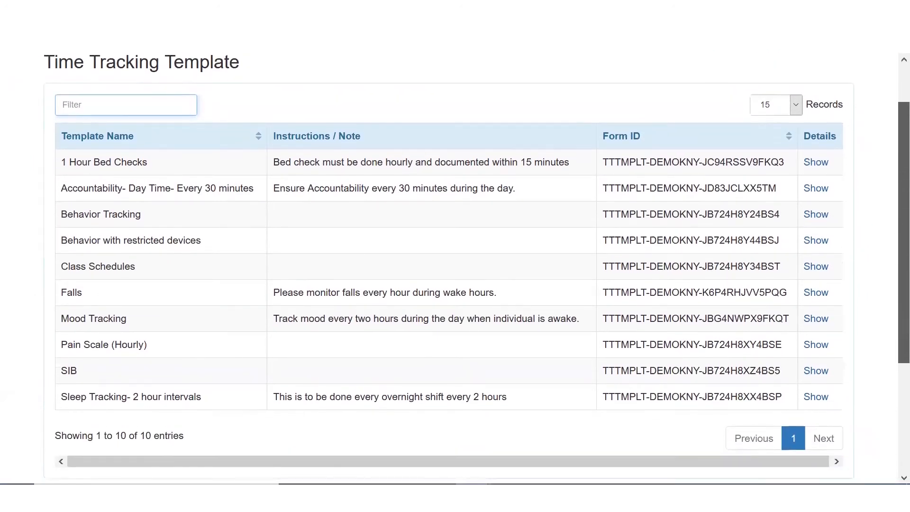
{"action": "left_click", "coordinate": [79, 299]}
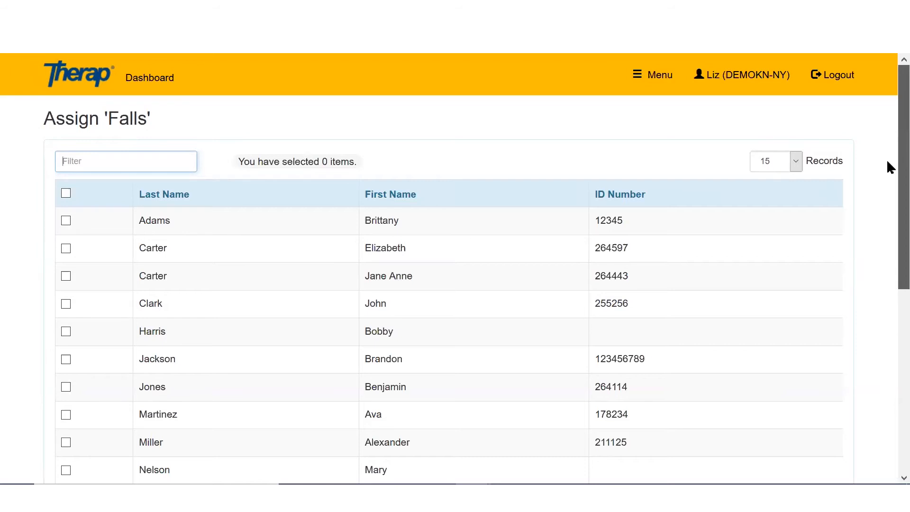
Look through the list of individuals to whom the Falls template can be assigned
{"action": "scroll", "coordinate": [886, 159], "scroll_direction": "down", "scroll_amount": 5}
{"action": "scroll", "coordinate": [476, 267], "scroll_direction": "up", "scroll_amount": 4}
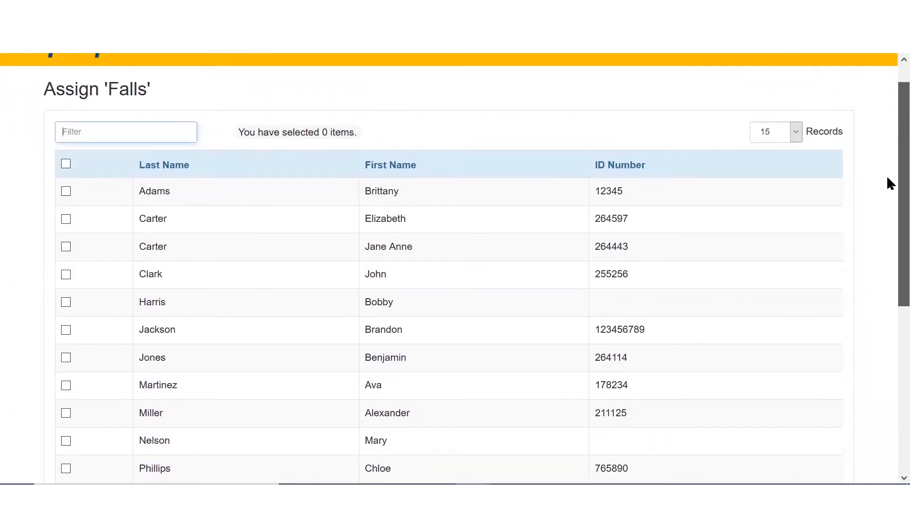
{"action": "scroll", "coordinate": [888, 178], "scroll_direction": "down", "scroll_amount": 1}
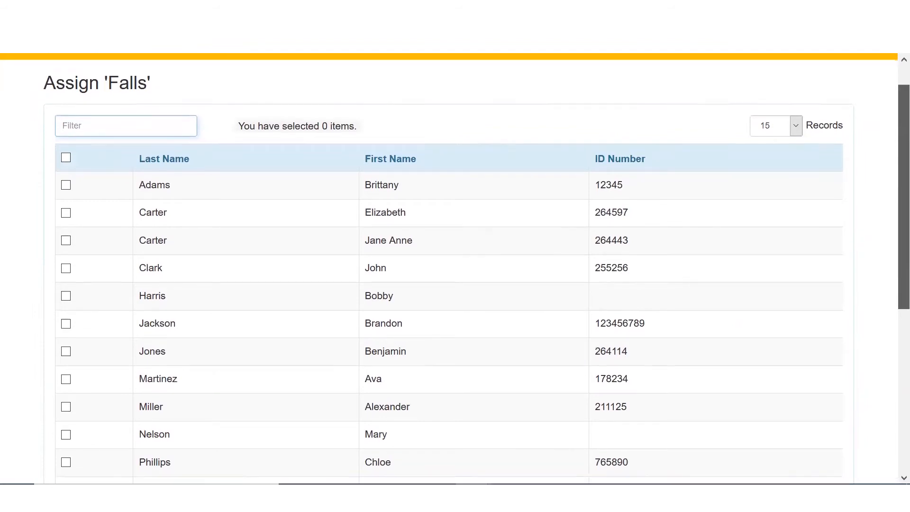
{"action": "scroll", "coordinate": [888, 171], "scroll_direction": "up", "scroll_amount": 1}
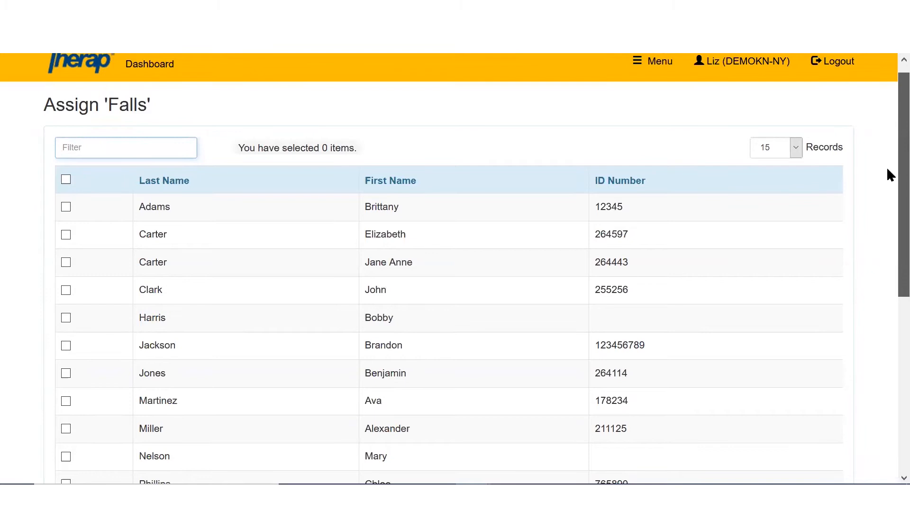
{"action": "scroll", "coordinate": [889, 175], "scroll_direction": "down", "scroll_amount": 1}
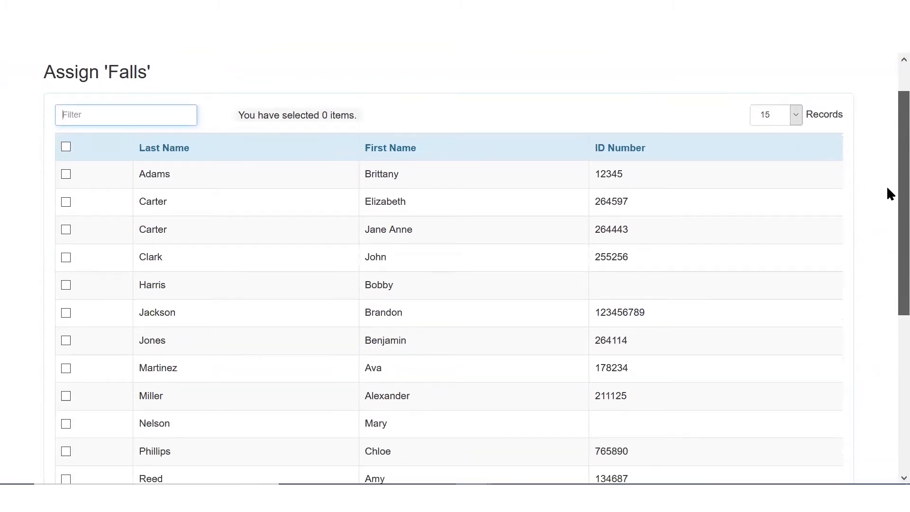
{"action": "scroll", "coordinate": [889, 195], "scroll_direction": "down", "scroll_amount": 4}
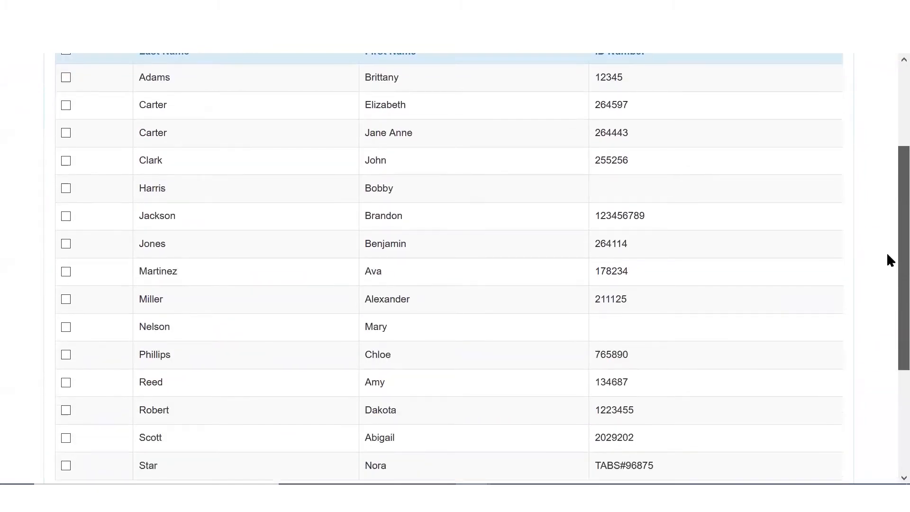
{"action": "scroll", "coordinate": [889, 275], "scroll_direction": "up", "scroll_amount": 2}
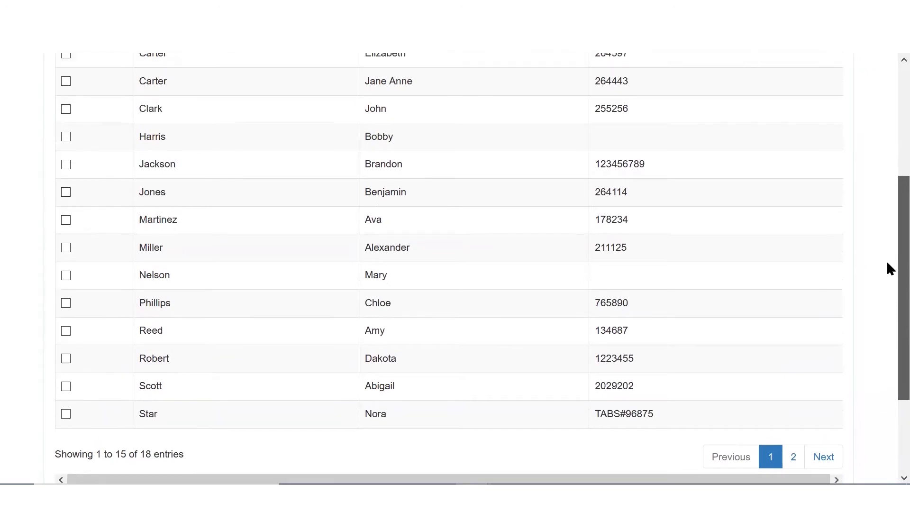
Assign the Falls template to the sixth individual in the list
{"action": "scroll", "coordinate": [890, 249], "scroll_direction": "up", "scroll_amount": 1}
{"action": "scroll", "coordinate": [888, 237], "scroll_direction": "up", "scroll_amount": 1}
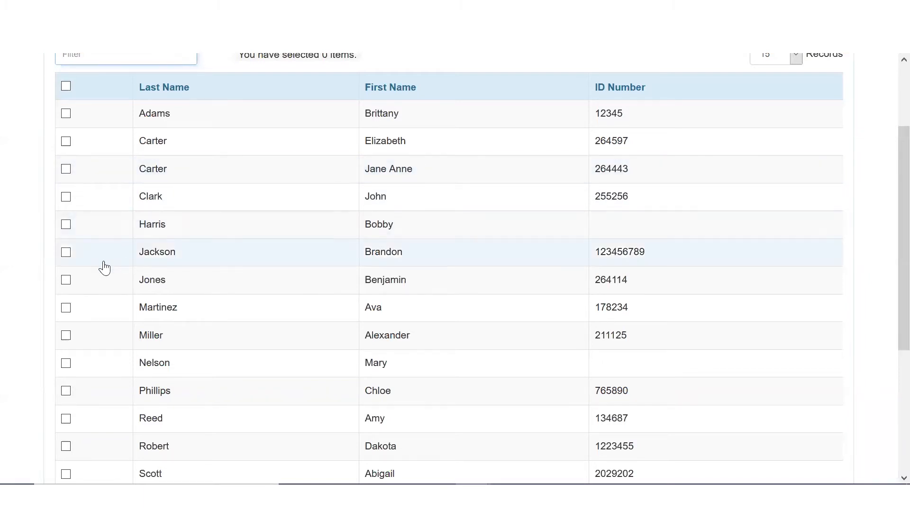
{"action": "left_click", "coordinate": [65, 253]}
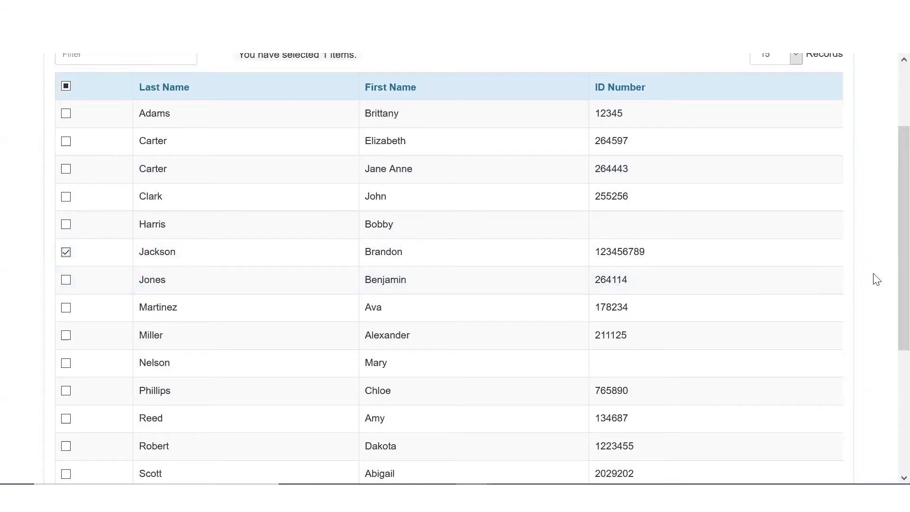
{"action": "scroll", "coordinate": [887, 360], "scroll_direction": "down", "scroll_amount": 1}
{"action": "scroll", "coordinate": [889, 377], "scroll_direction": "down", "scroll_amount": 3}
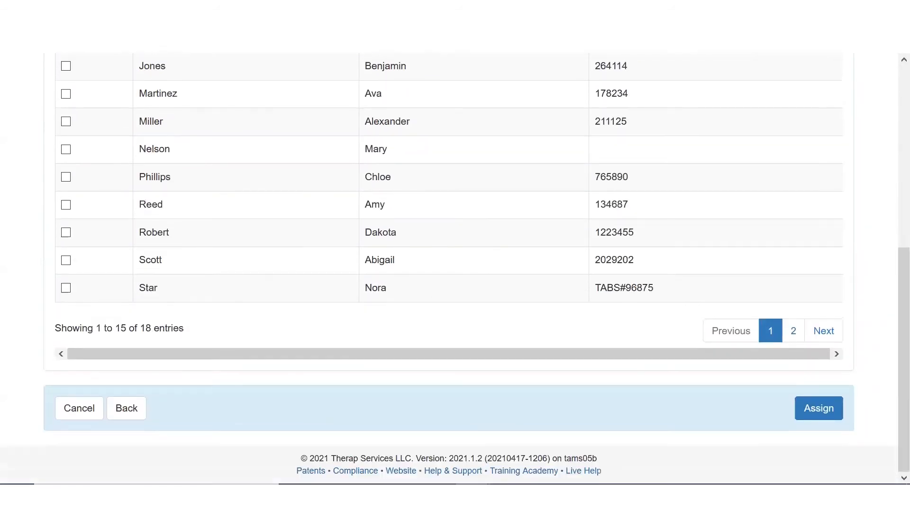
{"action": "left_click", "coordinate": [813, 411]}
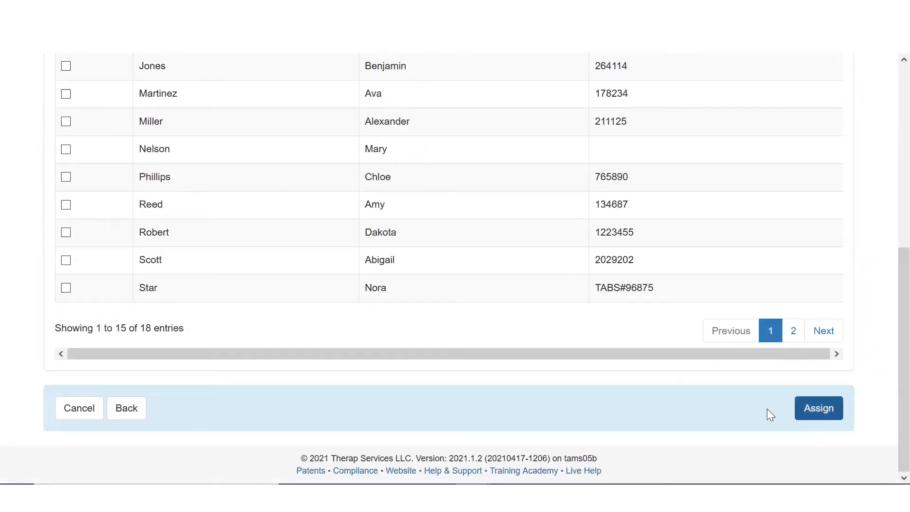
{"action": "left_click_drag", "start_coordinate": [212, 123], "coordinate": [708, 128]}
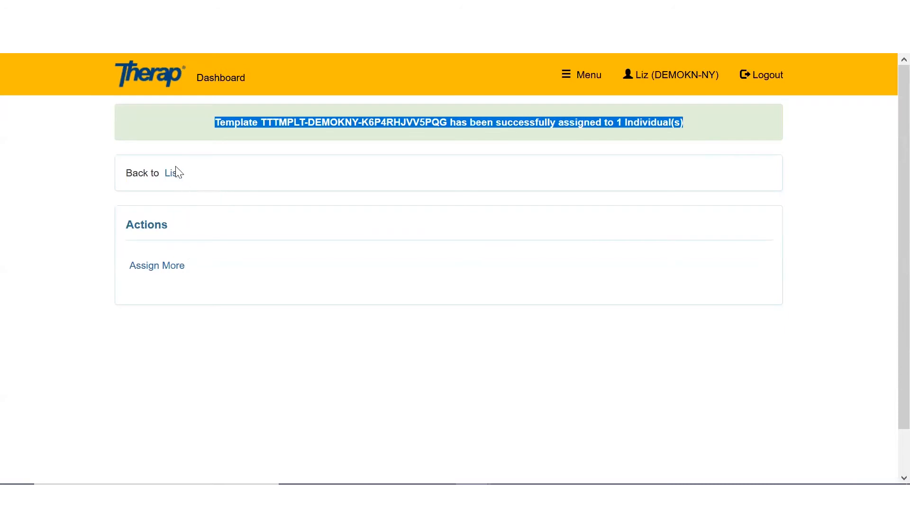
Return to the Dashboard and open Daily Data of the Time Tracking entry in the Individual modules
{"action": "left_click", "coordinate": [214, 91]}
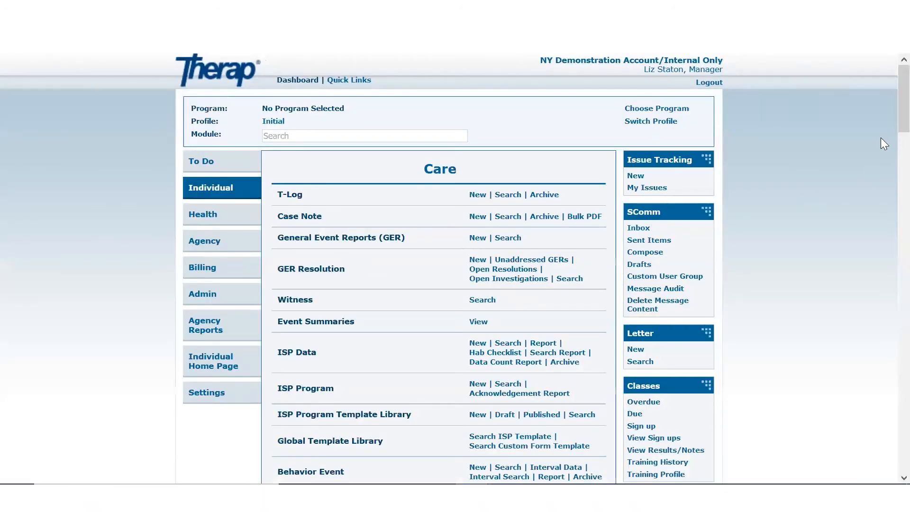
{"action": "scroll", "coordinate": [885, 147], "scroll_direction": "down", "scroll_amount": 7}
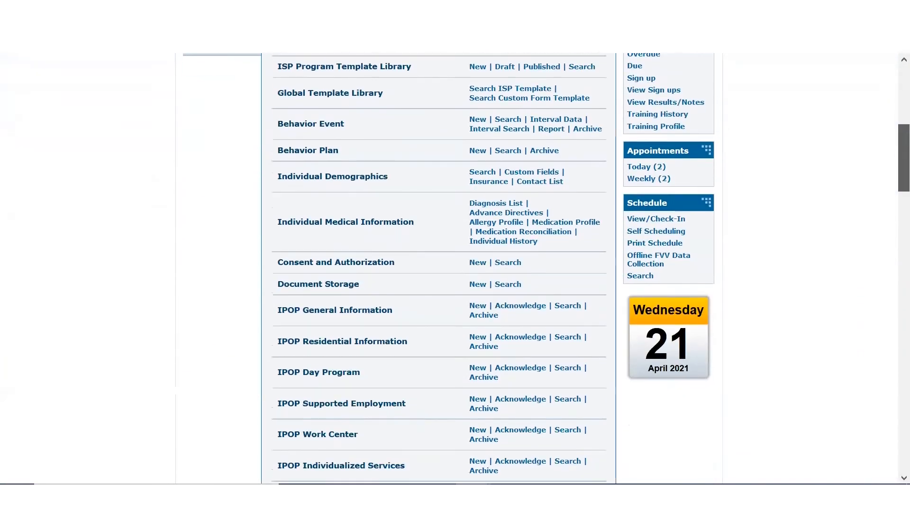
{"action": "scroll", "coordinate": [853, 310], "scroll_direction": "down", "scroll_amount": 15}
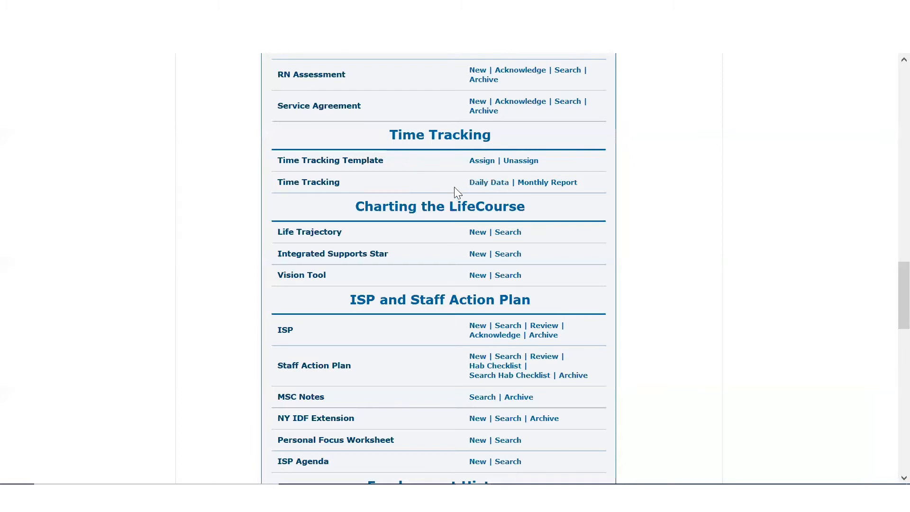
{"action": "left_click", "coordinate": [498, 185]}
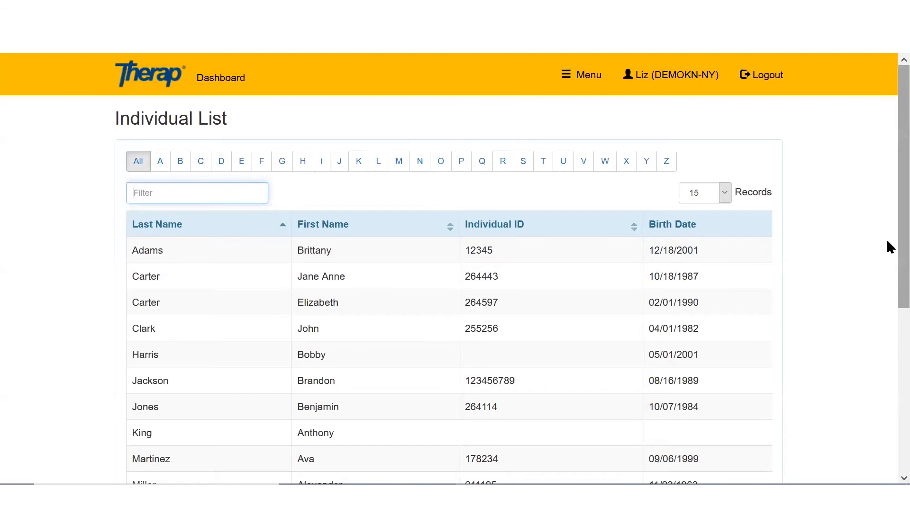
Open the current day's Falls data form for the sixth individual in the list, leaving Specific Date unselected
{"action": "left_click", "coordinate": [156, 385]}
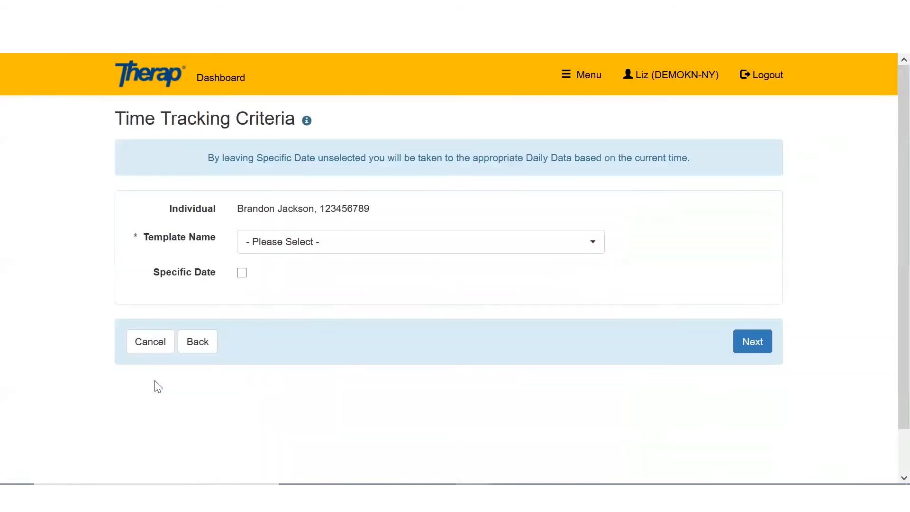
{"action": "left_click", "coordinate": [339, 252]}
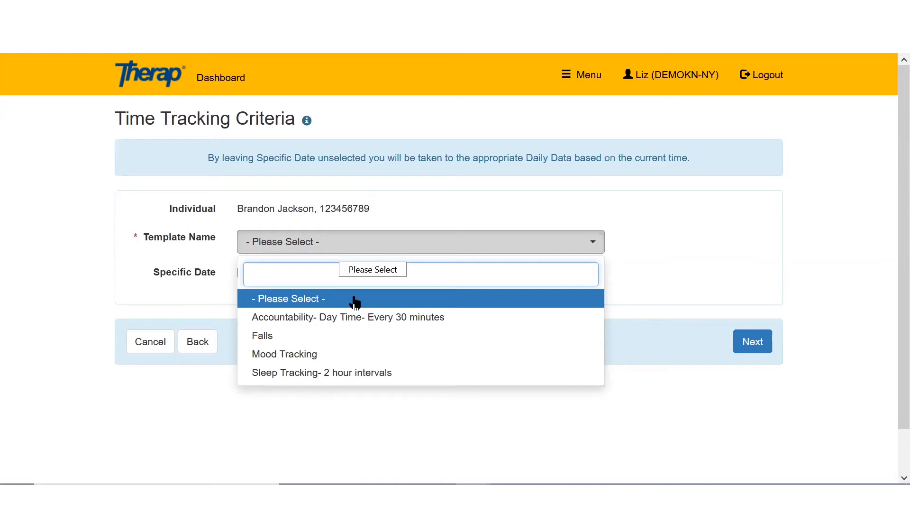
{"action": "left_click", "coordinate": [269, 338]}
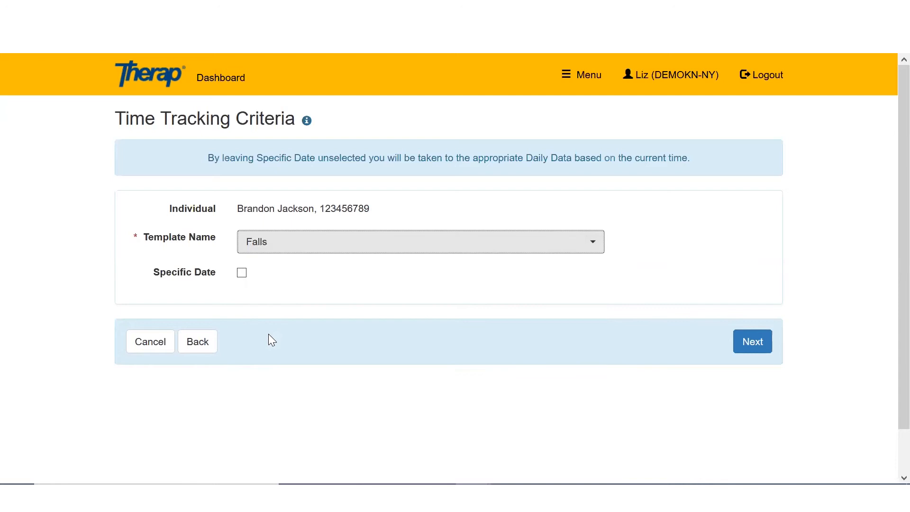
{"action": "left_click", "coordinate": [243, 273]}
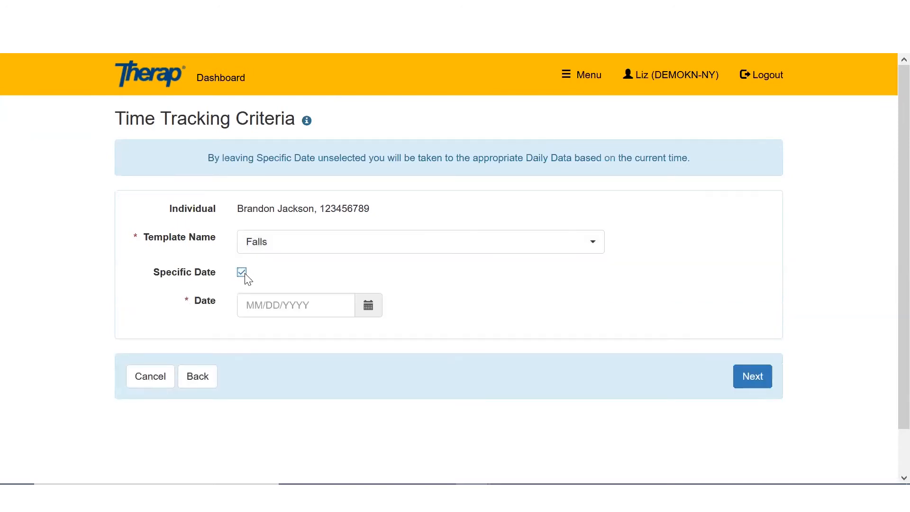
{"action": "left_click", "coordinate": [242, 272]}
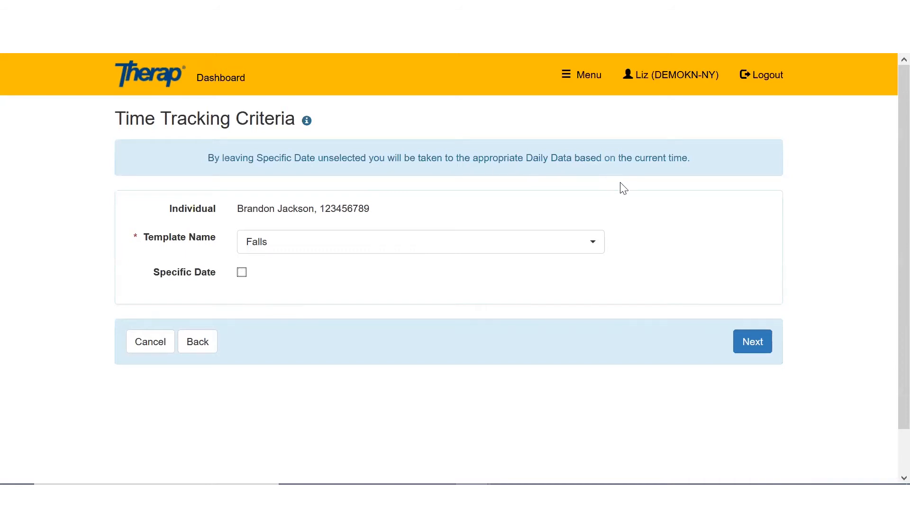
{"action": "left_click", "coordinate": [758, 349]}
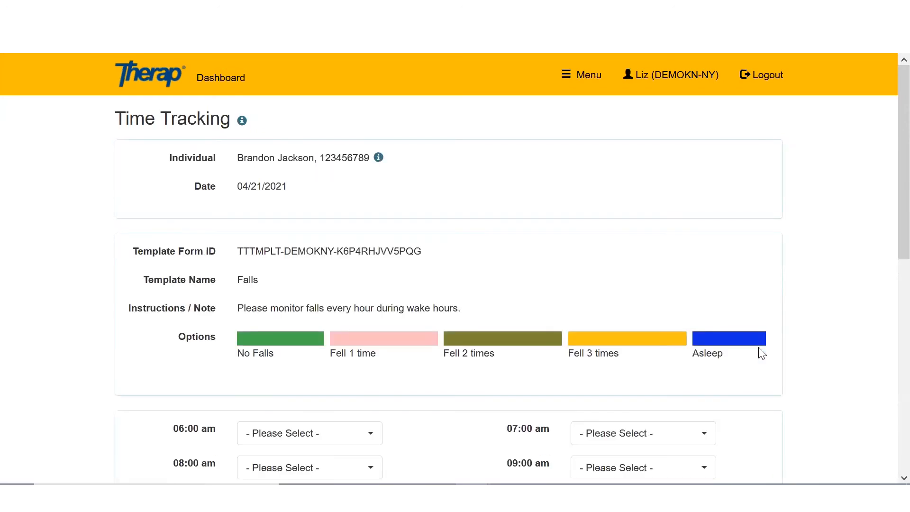
Record Asleep for the 06:00 am and 07:00 am intervals of the Falls form
{"action": "scroll", "coordinate": [886, 199], "scroll_direction": "down", "scroll_amount": 2}
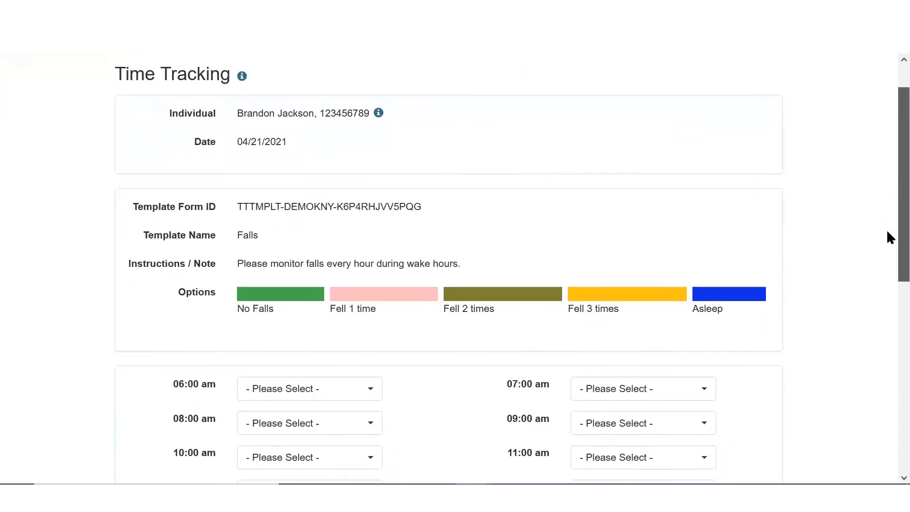
{"action": "scroll", "coordinate": [891, 254], "scroll_direction": "down", "scroll_amount": 1}
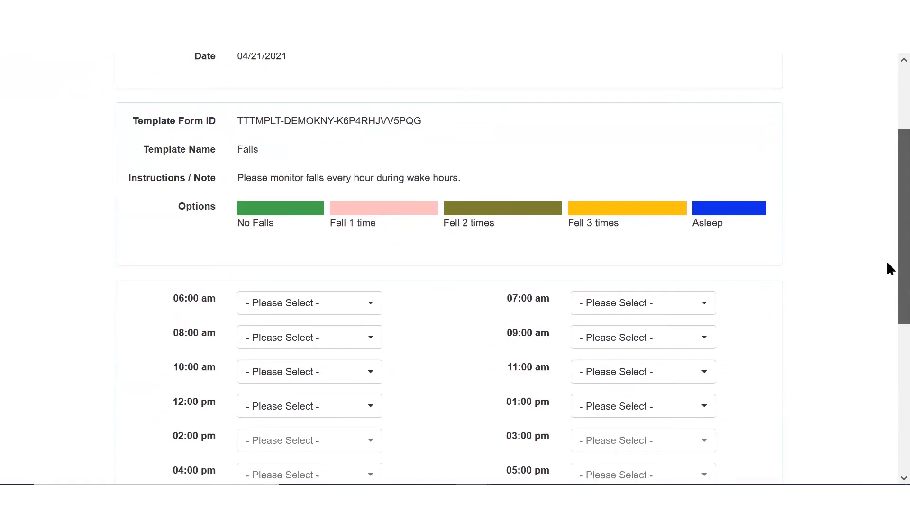
{"action": "scroll", "coordinate": [888, 269], "scroll_direction": "down", "scroll_amount": 3}
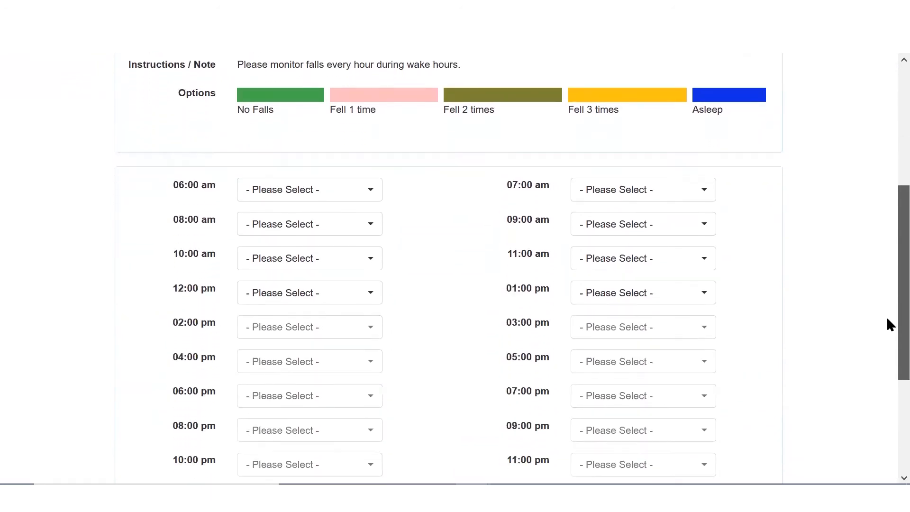
{"action": "scroll", "coordinate": [887, 324], "scroll_direction": "down", "scroll_amount": 1}
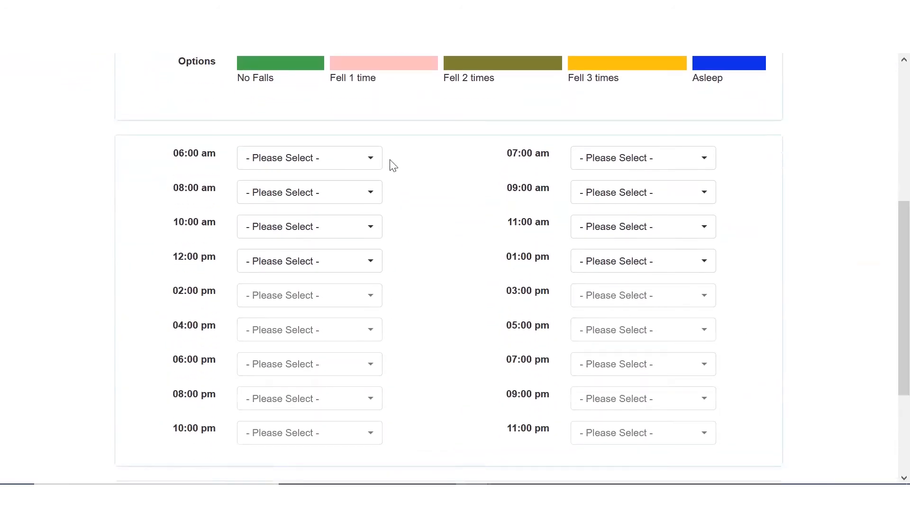
{"action": "left_click", "coordinate": [374, 164]}
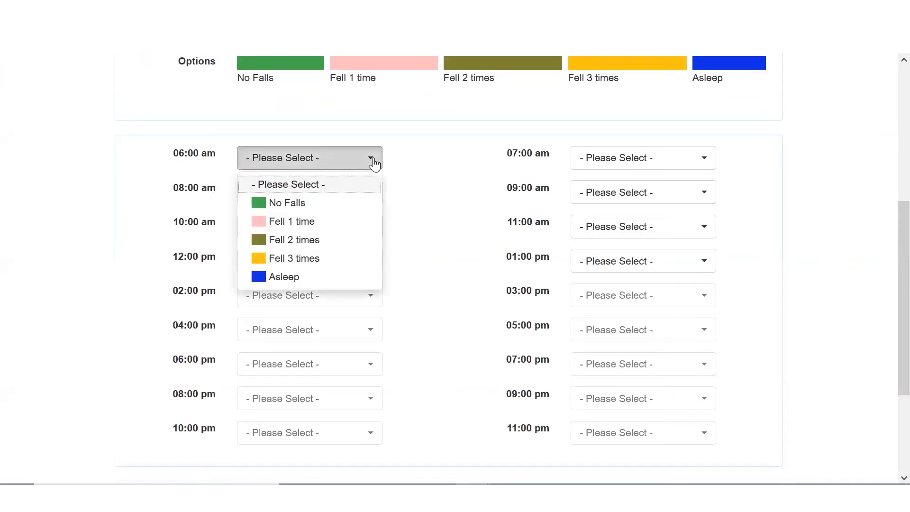
{"action": "left_click", "coordinate": [280, 277]}
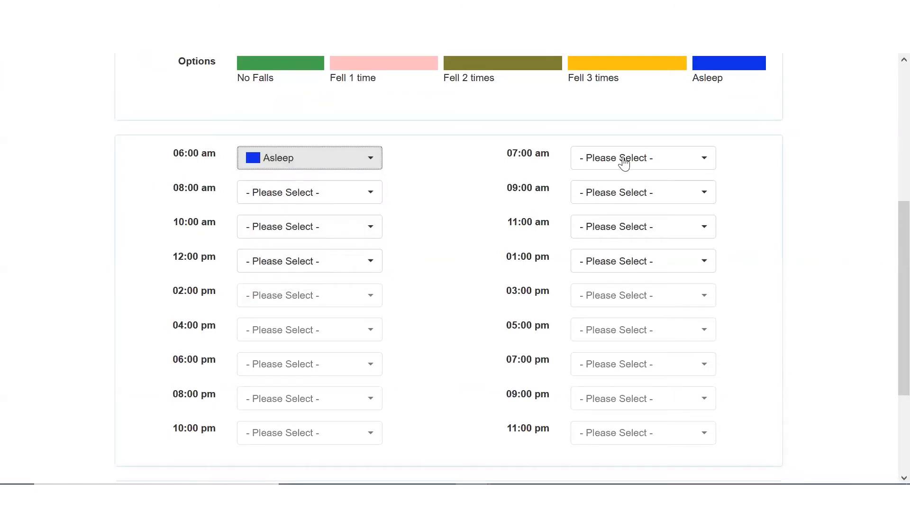
{"action": "left_click", "coordinate": [676, 161]}
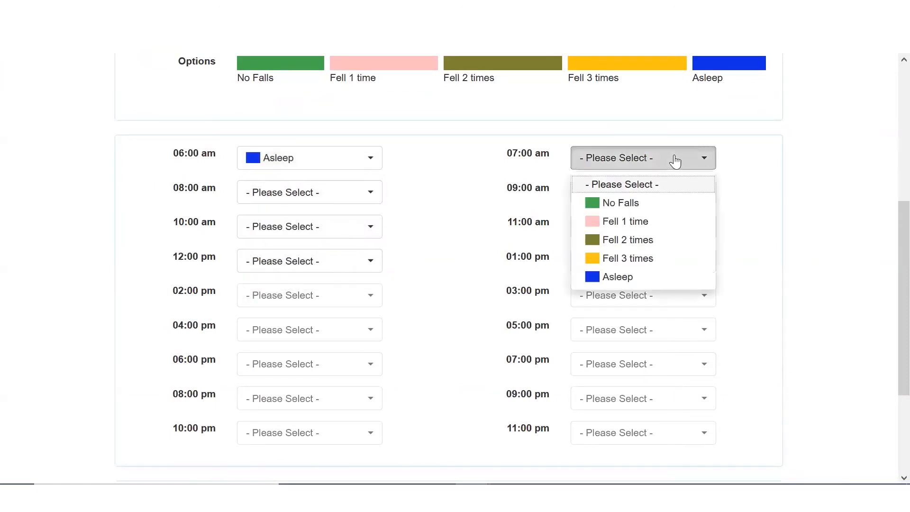
{"action": "left_click", "coordinate": [611, 278]}
Record No Falls for the 08:00, 09:00, 10:00 and 11:00 am intervals
{"action": "left_click", "coordinate": [369, 195]}
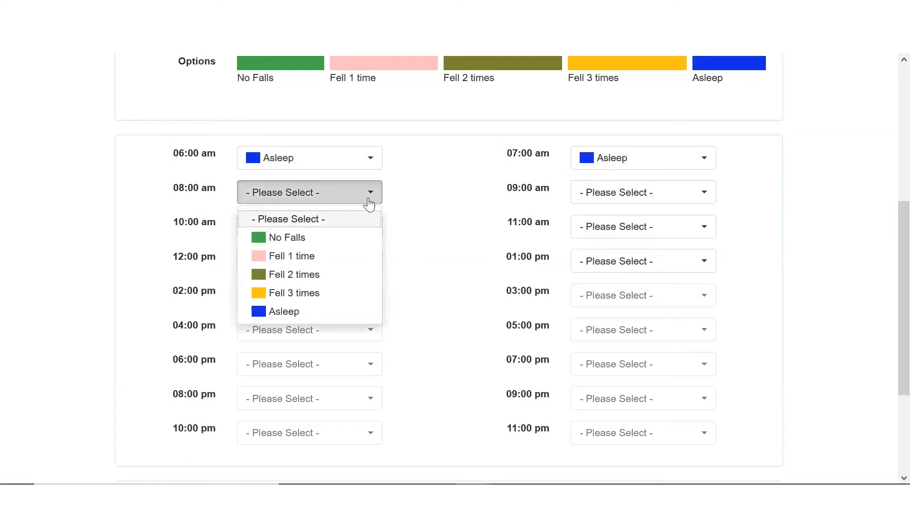
{"action": "left_click", "coordinate": [294, 238]}
{"action": "left_click", "coordinate": [693, 198]}
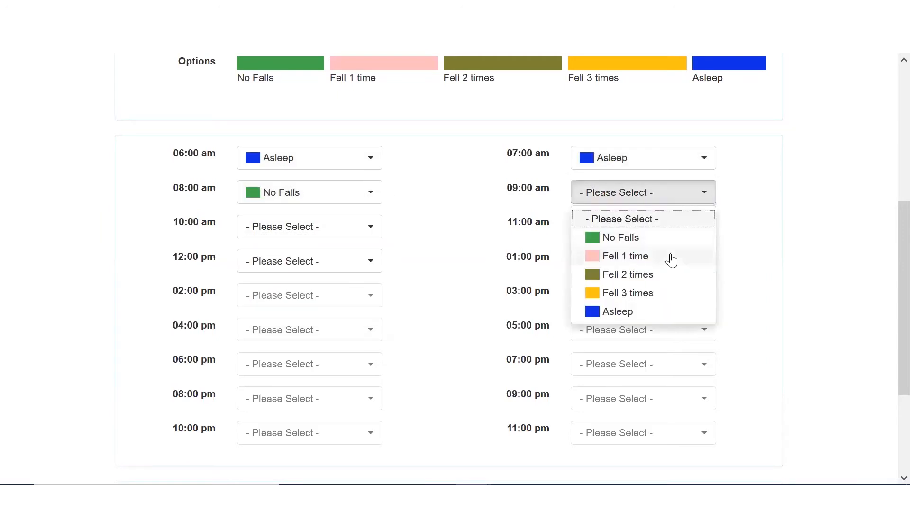
{"action": "left_click", "coordinate": [693, 237]}
{"action": "left_click", "coordinate": [349, 233]}
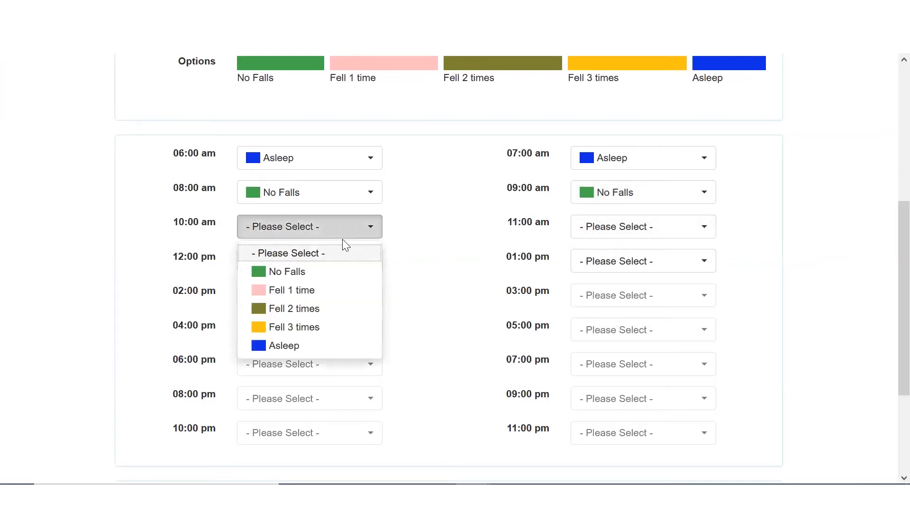
{"action": "left_click", "coordinate": [310, 273]}
{"action": "left_click", "coordinate": [624, 234]}
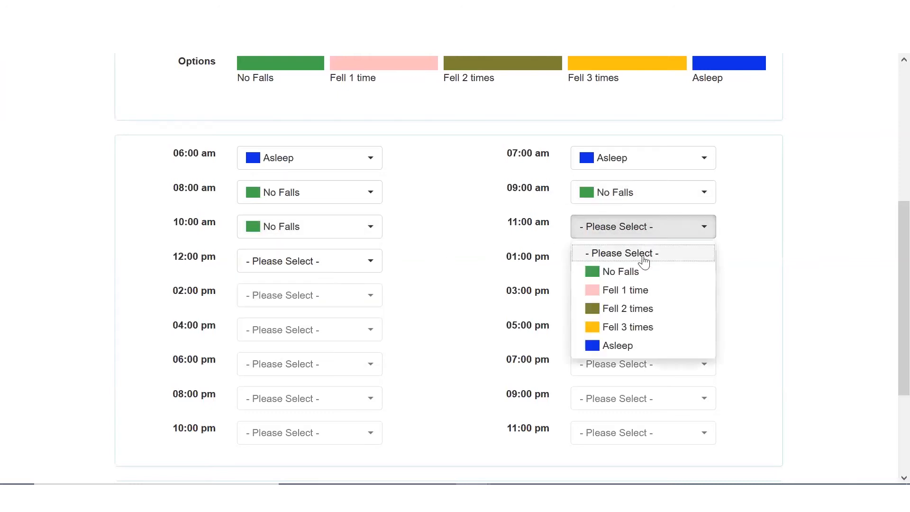
{"action": "left_click", "coordinate": [615, 274]}
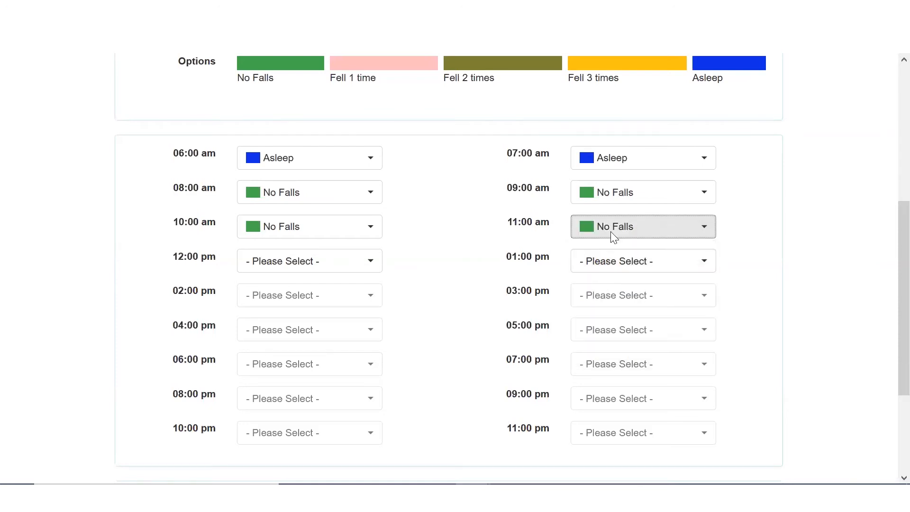
Record Fell 1 time for 12:00 pm and No Falls for 01:00 pm, and save the daily data
{"action": "left_click", "coordinate": [335, 263]}
{"action": "left_click", "coordinate": [307, 327]}
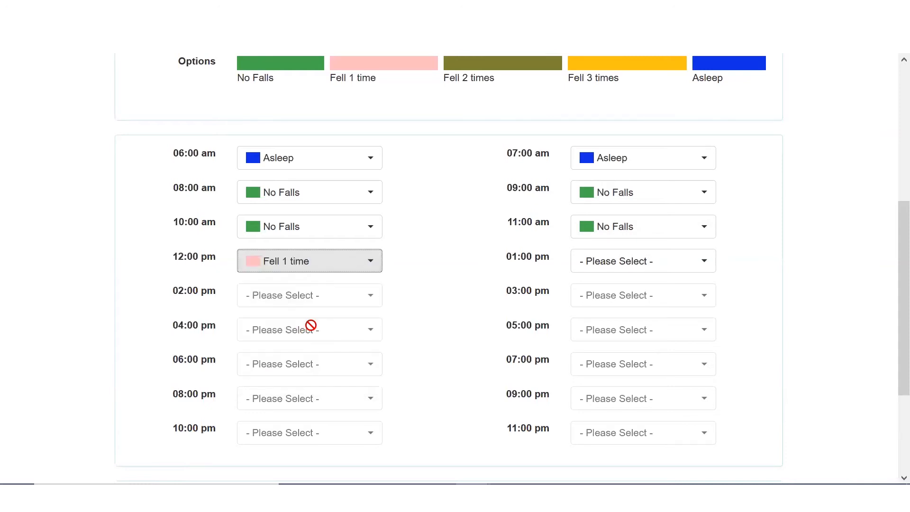
{"action": "left_click", "coordinate": [642, 262]}
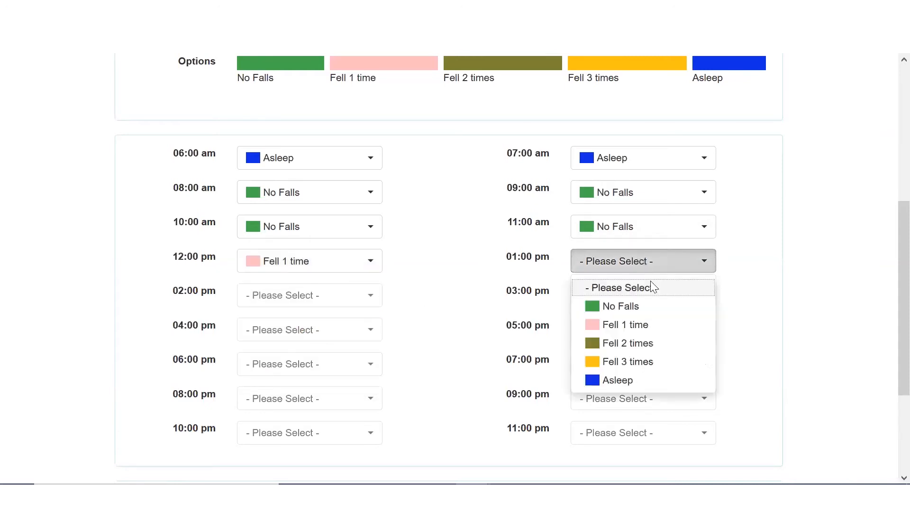
{"action": "left_click", "coordinate": [631, 306]}
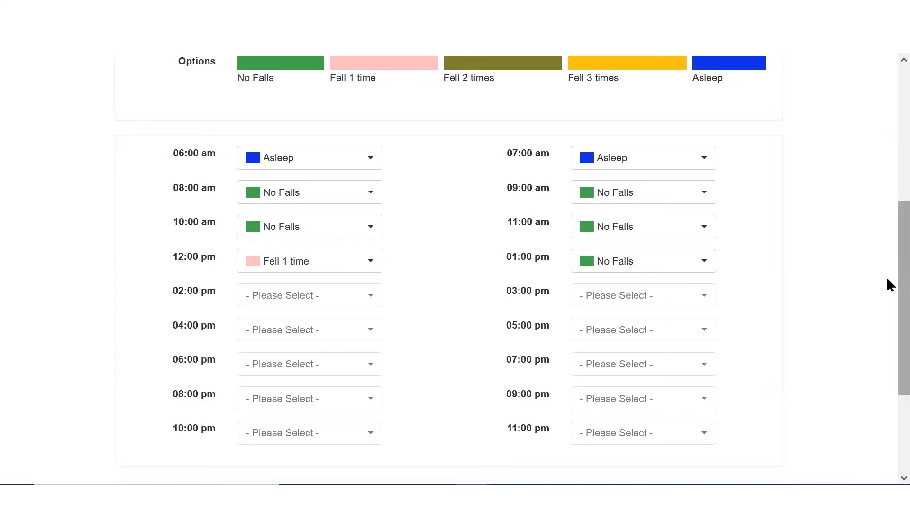
{"action": "scroll", "coordinate": [888, 280], "scroll_direction": "down", "scroll_amount": 3}
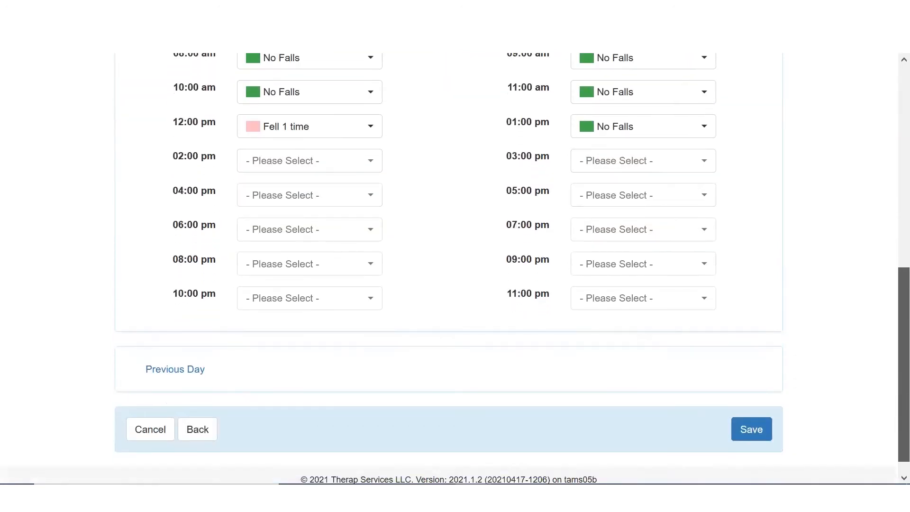
{"action": "left_click", "coordinate": [760, 427]}
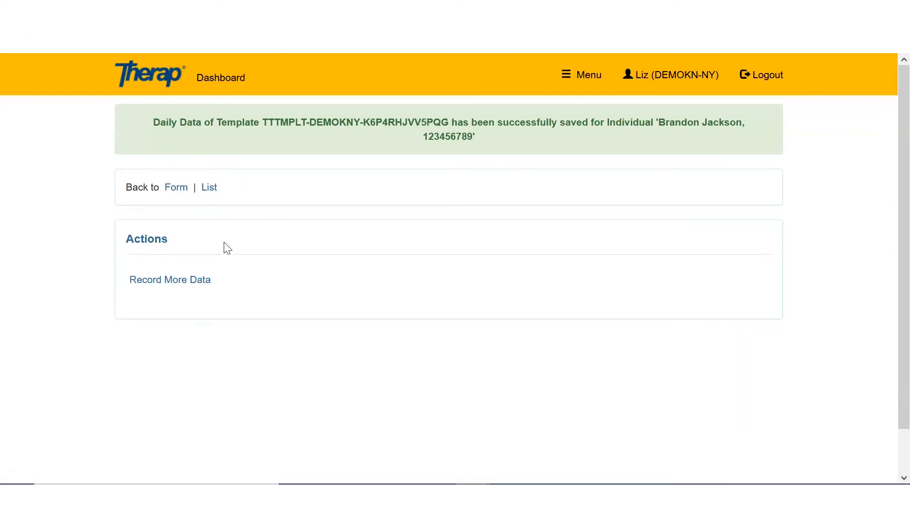
Reopen the saved Time Tracking form and review the recorded hourly entries and their information markers
{"action": "left_click", "coordinate": [175, 194]}
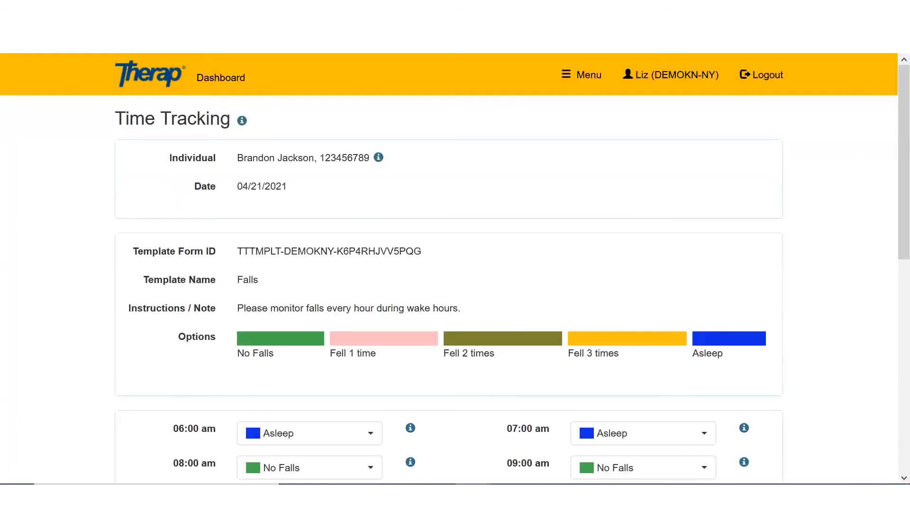
{"action": "scroll", "coordinate": [890, 142], "scroll_direction": "down", "scroll_amount": 4}
{"action": "scroll", "coordinate": [889, 171], "scroll_direction": "up", "scroll_amount": 2}
{"action": "scroll", "coordinate": [887, 170], "scroll_direction": "down", "scroll_amount": 1}
{"action": "scroll", "coordinate": [888, 152], "scroll_direction": "up", "scroll_amount": 2}
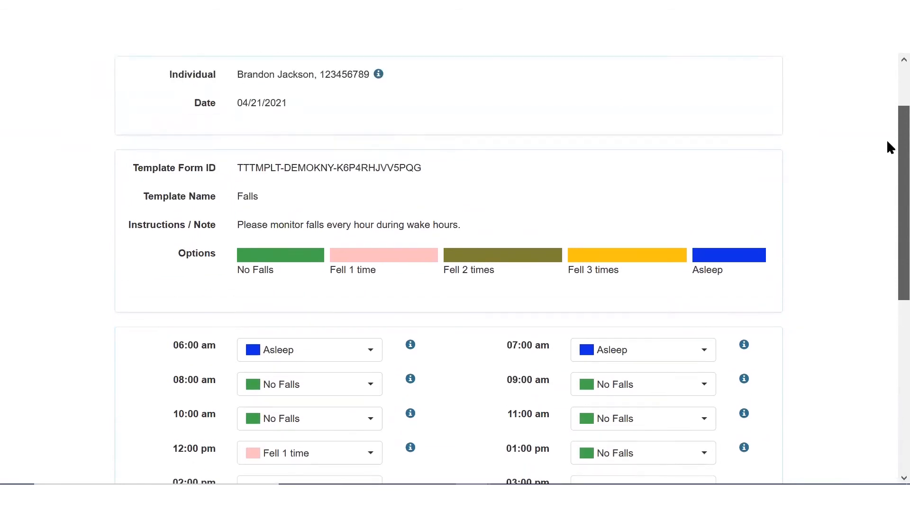
{"action": "scroll", "coordinate": [888, 199], "scroll_direction": "down", "scroll_amount": 3}
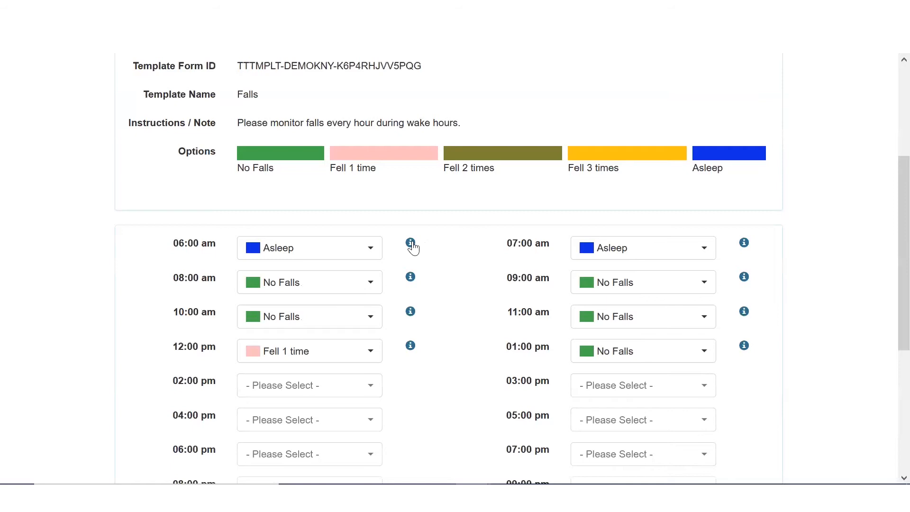
View the entry details for the 06:00 am interval on the Falls form
{"action": "left_click", "coordinate": [411, 243]}
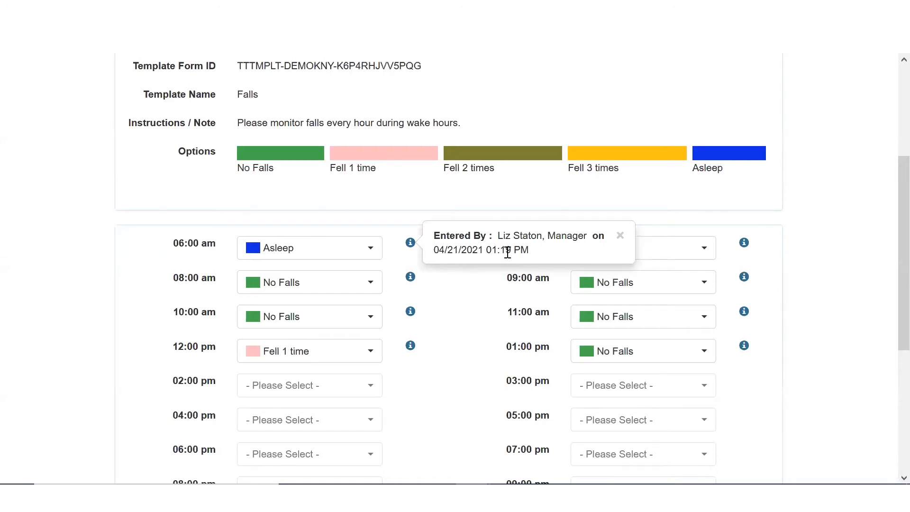
{"action": "left_click", "coordinate": [365, 256]}
{"action": "left_click", "coordinate": [448, 316]}
Change the 11:00 am interval to Fell 1 time and 12:00 pm to No Falls, and save the daily data
{"action": "left_click", "coordinate": [709, 319]}
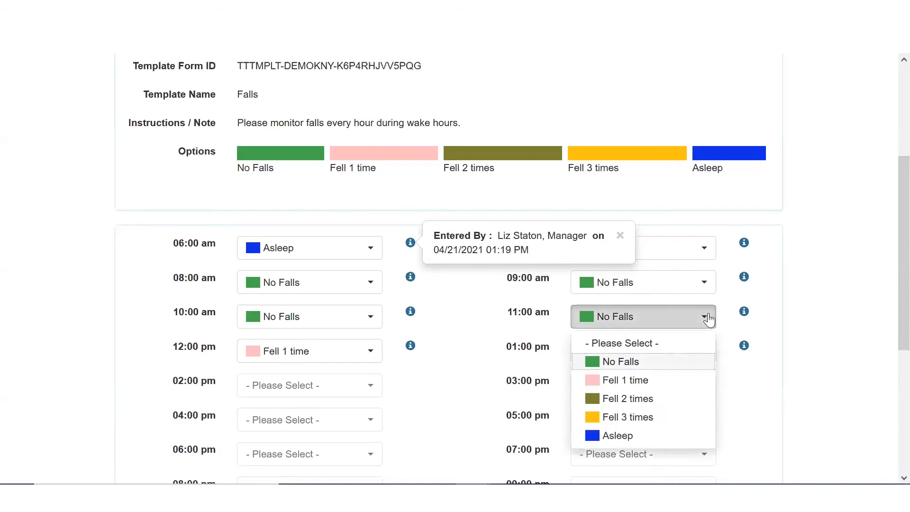
{"action": "left_click", "coordinate": [660, 374]}
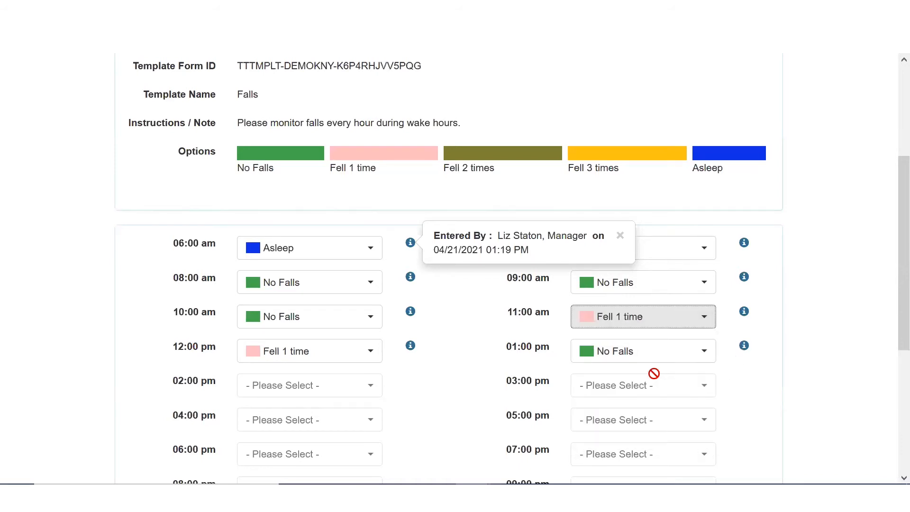
{"action": "left_click", "coordinate": [373, 358]}
{"action": "left_click", "coordinate": [285, 250]}
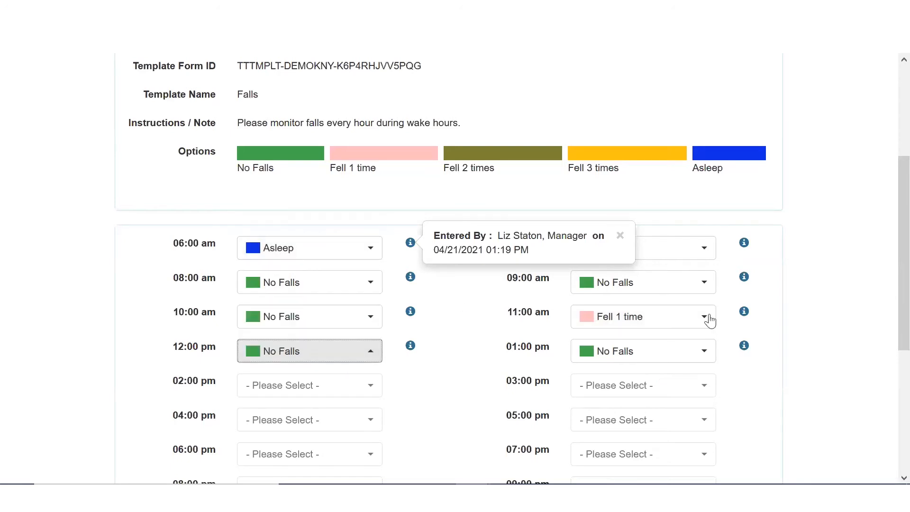
{"action": "scroll", "coordinate": [891, 265], "scroll_direction": "down", "scroll_amount": 3}
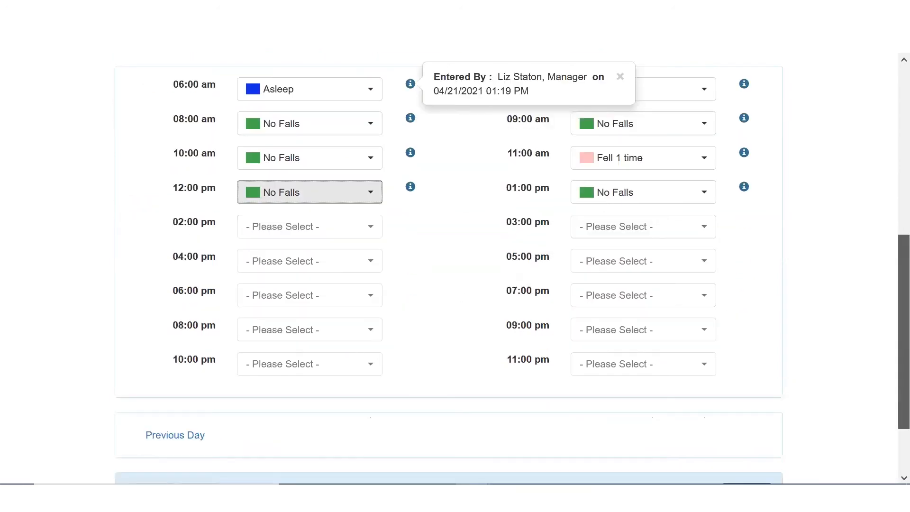
{"action": "scroll", "coordinate": [754, 413], "scroll_direction": "down", "scroll_amount": 2}
{"action": "left_click", "coordinate": [753, 413]}
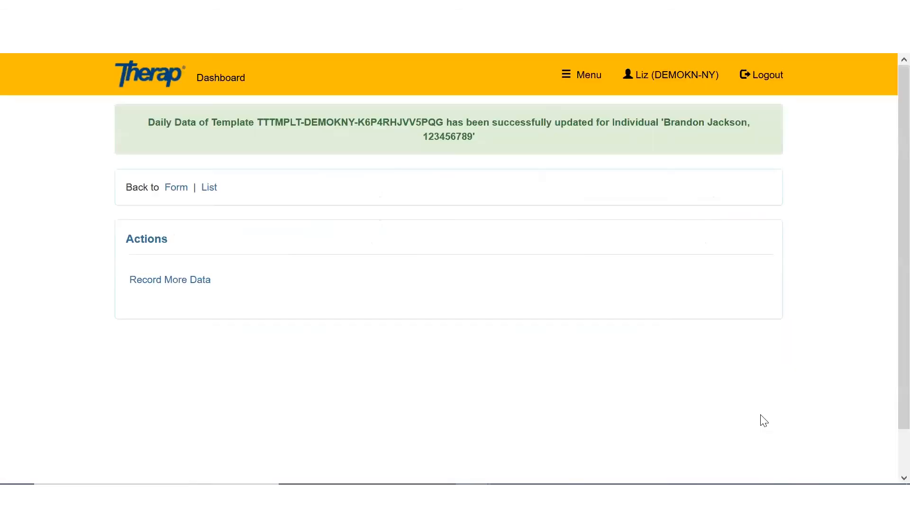
Reopen the saved Time Tracking form and check who entered and updated the 11:00 am interval
{"action": "left_click", "coordinate": [183, 190]}
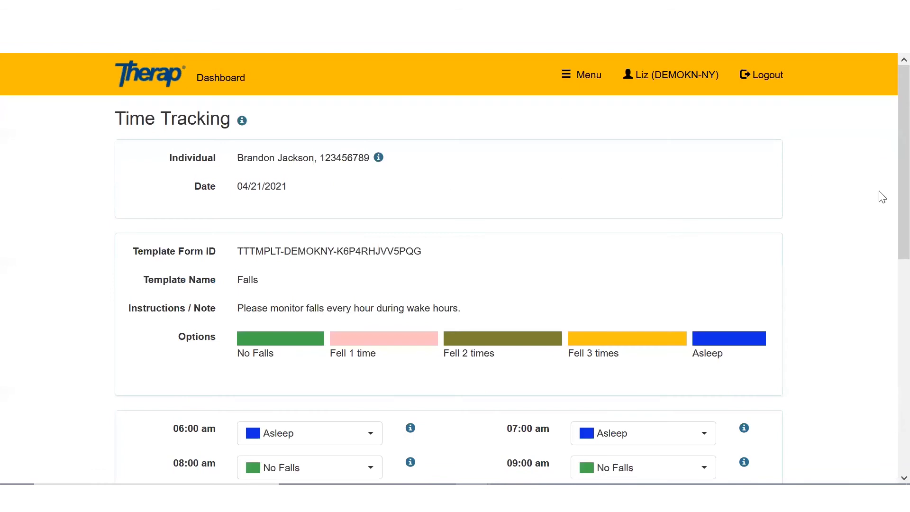
{"action": "scroll", "coordinate": [885, 198], "scroll_direction": "down", "scroll_amount": 5}
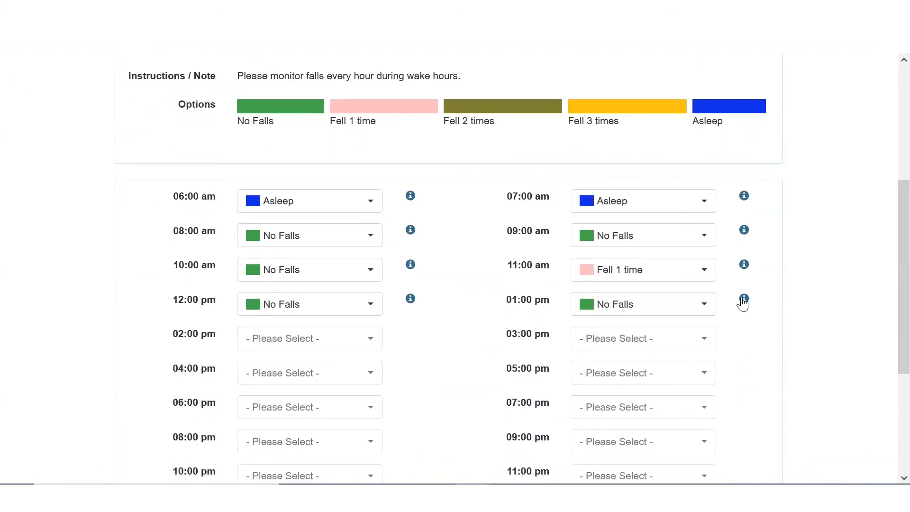
{"action": "left_click", "coordinate": [744, 264]}
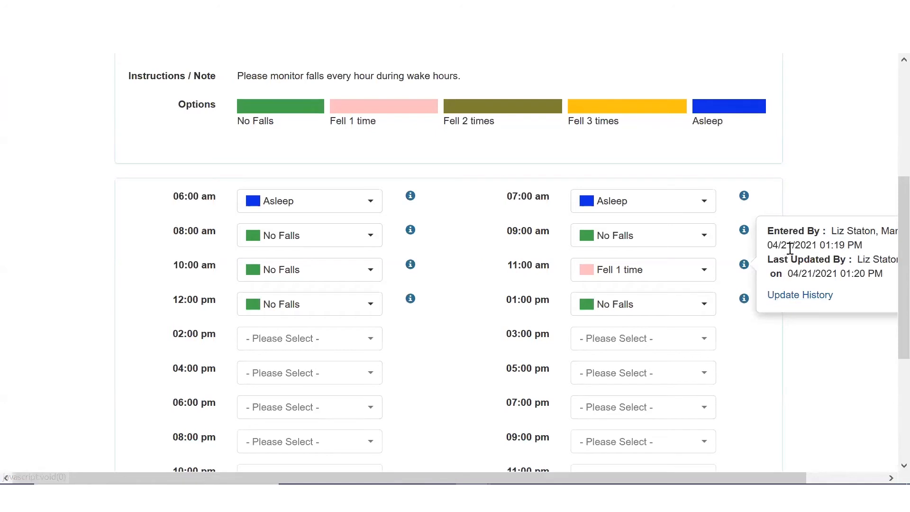
{"action": "left_click_drag", "start_coordinate": [777, 247], "coordinate": [864, 247]}
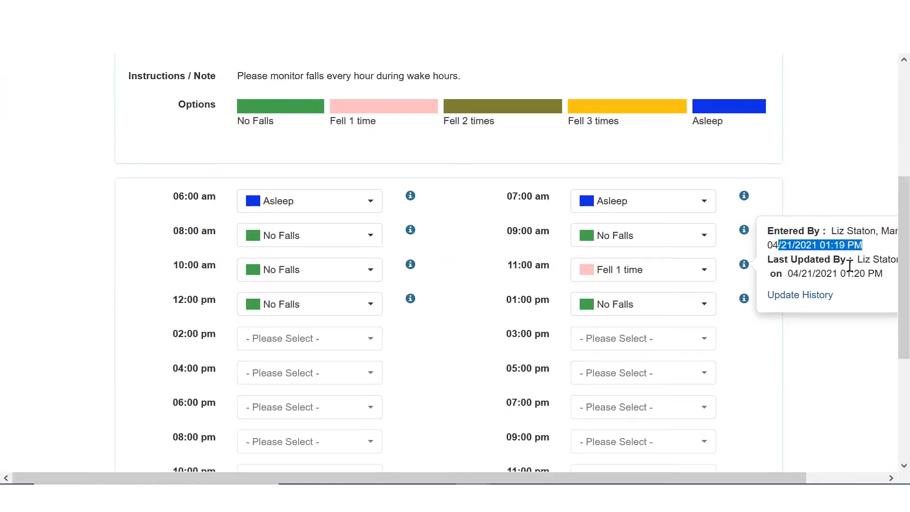
Open the 11:00 am interval's update history, show the difference for the archived old version, and close the history
{"action": "left_click", "coordinate": [808, 299]}
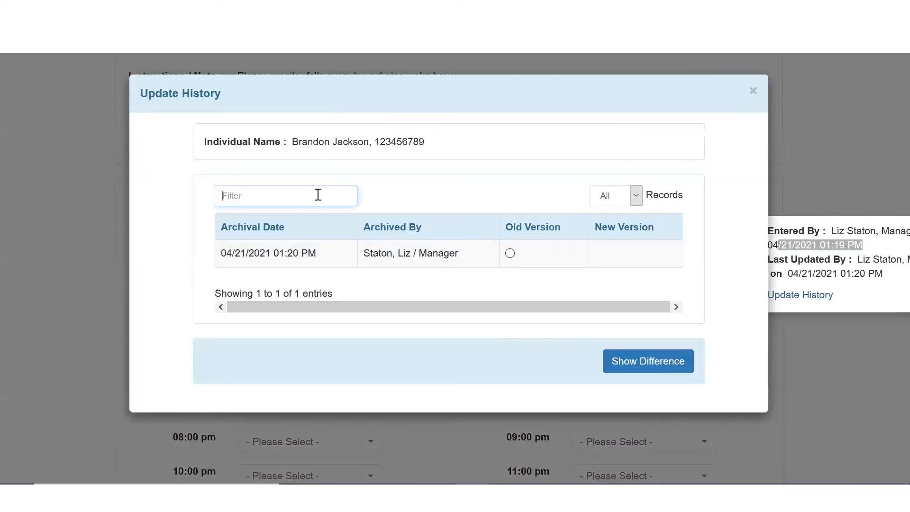
{"action": "left_click", "coordinate": [510, 254]}
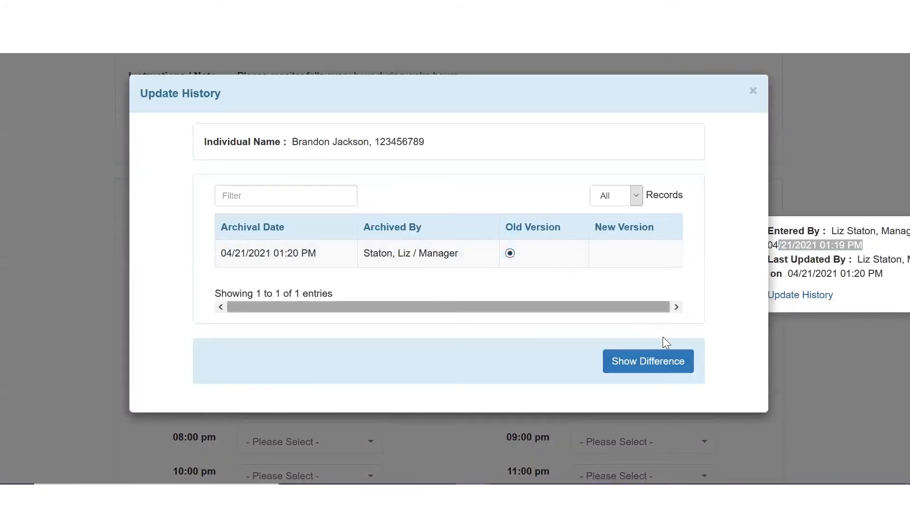
{"action": "left_click", "coordinate": [666, 357]}
{"action": "left_click", "coordinate": [635, 222]}
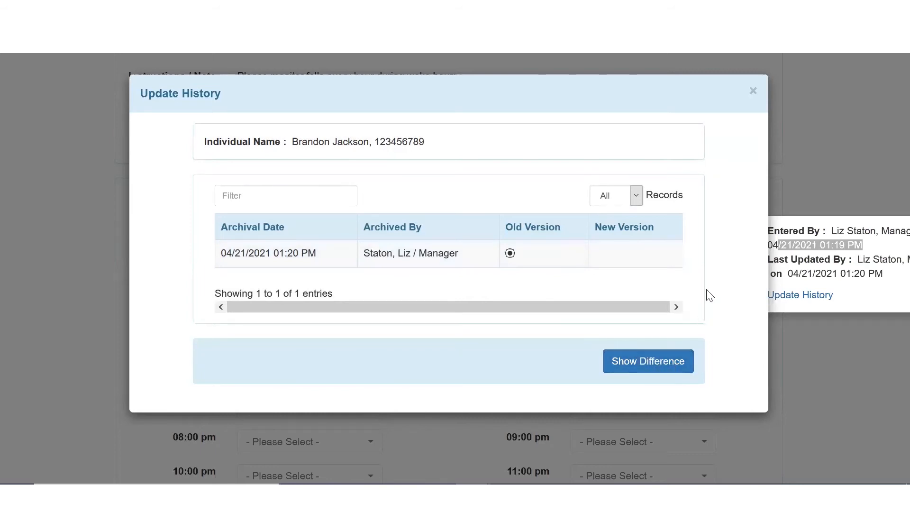
{"action": "left_click", "coordinate": [752, 92]}
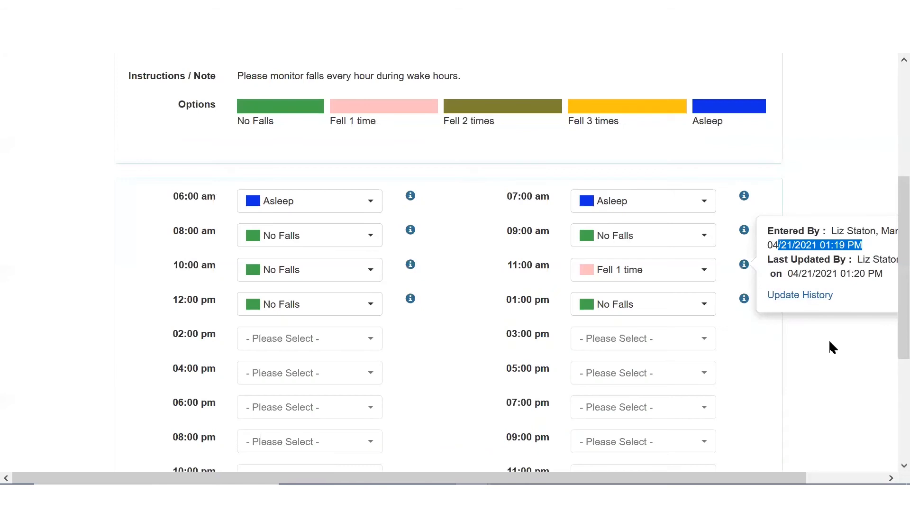
{"action": "left_click", "coordinate": [828, 339]}
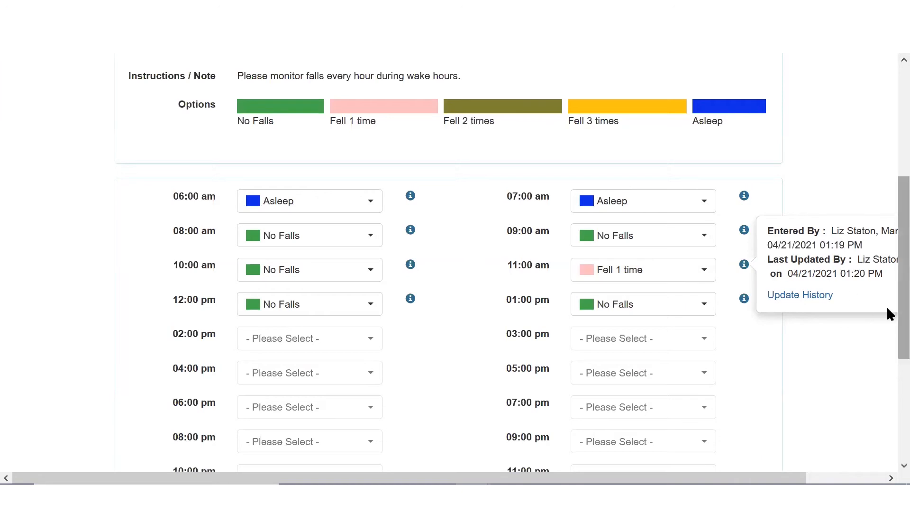
Go to the previous day's Falls form, dated 04/20/2021, and review its hourly intervals
{"action": "scroll", "coordinate": [887, 334], "scroll_direction": "down", "scroll_amount": 2}
{"action": "scroll", "coordinate": [243, 416], "scroll_direction": "up", "scroll_amount": 2}
{"action": "scroll", "coordinate": [243, 416], "scroll_direction": "down", "scroll_amount": 3}
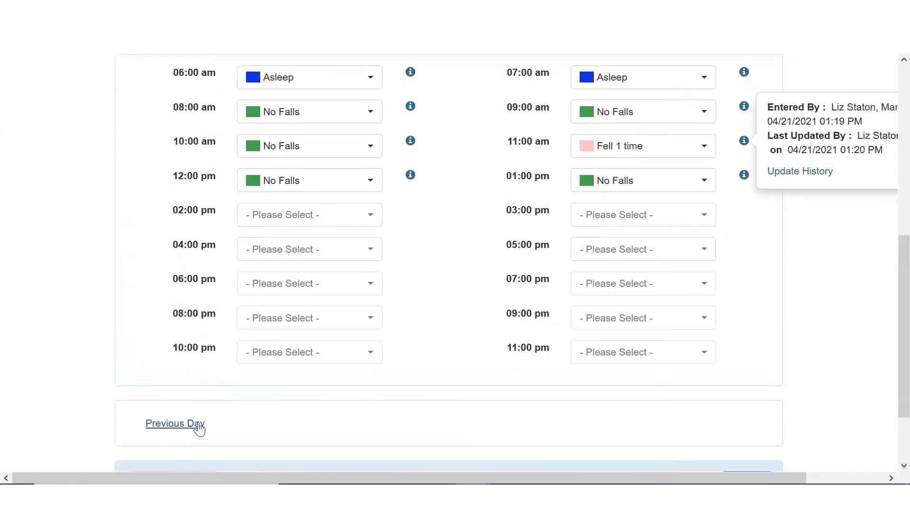
{"action": "left_click", "coordinate": [198, 425]}
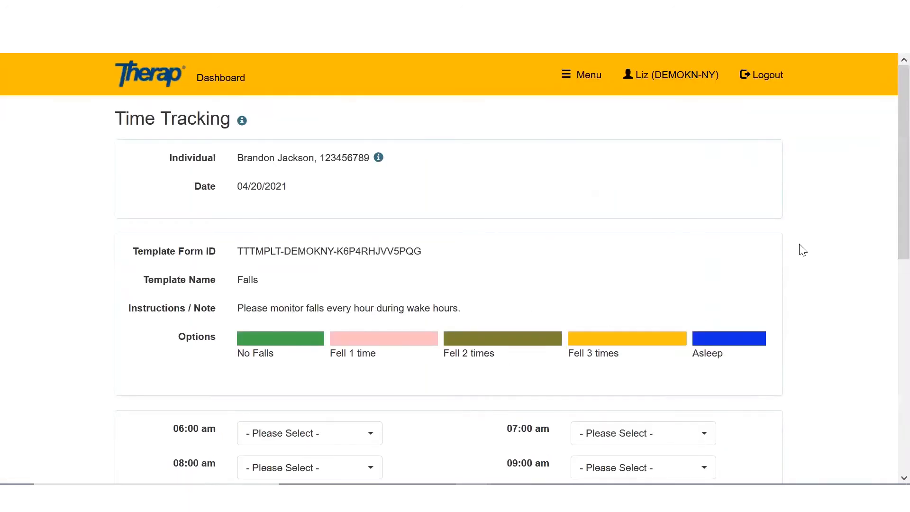
{"action": "scroll", "coordinate": [888, 205], "scroll_direction": "down", "scroll_amount": 7}
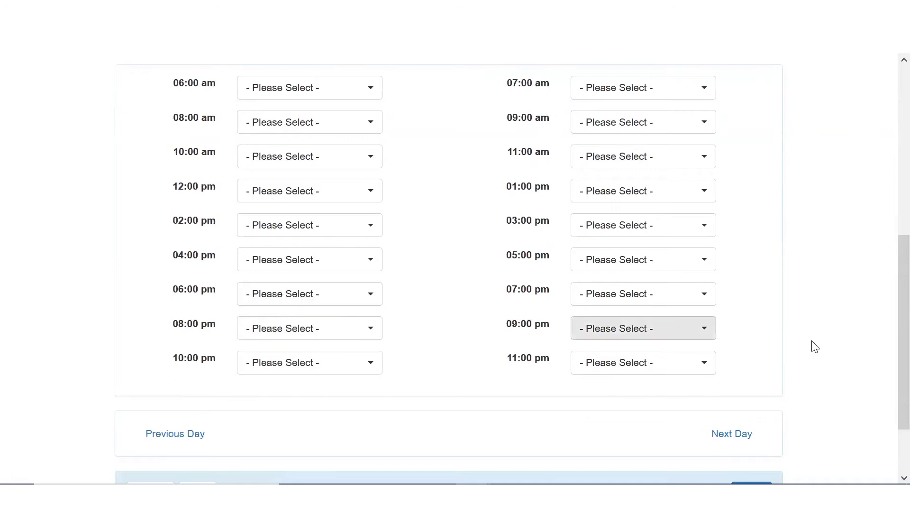
Return to the 04/21/2021 Falls form and review its recorded hourly entries
{"action": "left_click", "coordinate": [741, 433]}
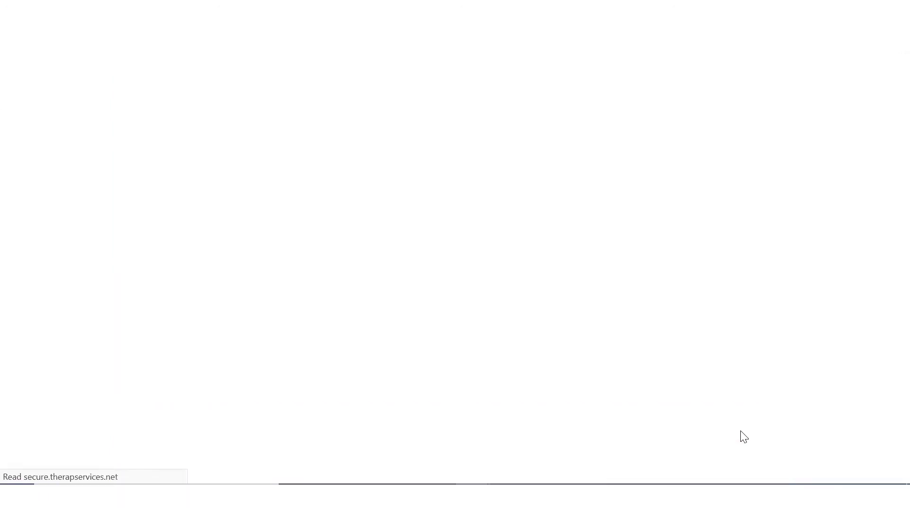
{"action": "scroll", "coordinate": [888, 274], "scroll_direction": "down", "scroll_amount": 3}
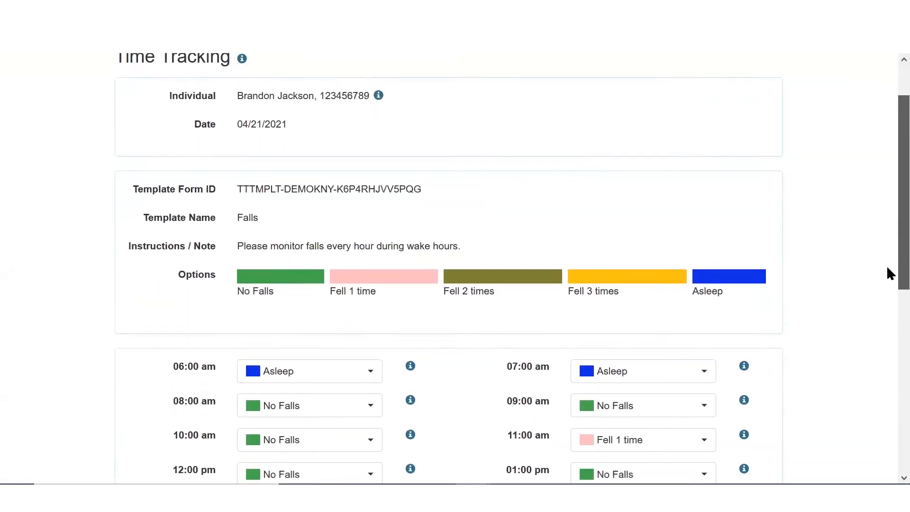
{"action": "scroll", "coordinate": [890, 303], "scroll_direction": "down", "scroll_amount": 5}
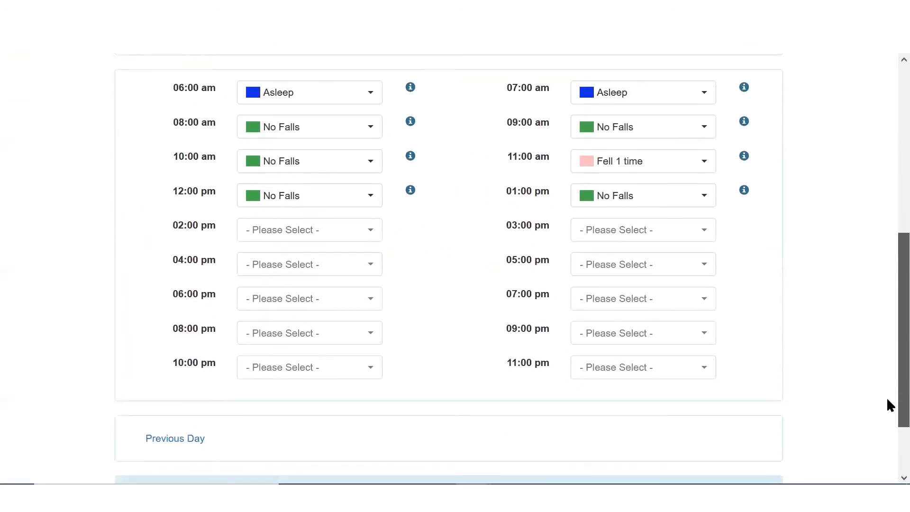
{"action": "scroll", "coordinate": [890, 379], "scroll_direction": "up", "scroll_amount": 3}
{"action": "scroll", "coordinate": [888, 297], "scroll_direction": "up", "scroll_amount": 5}
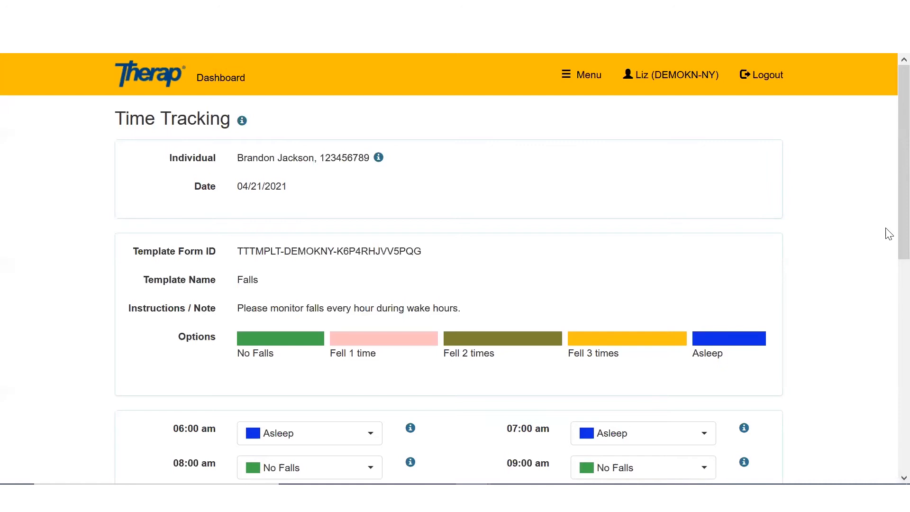
Return to the dashboard and look over the Care modules and the Issue Tracking section
{"action": "left_click", "coordinate": [205, 80]}
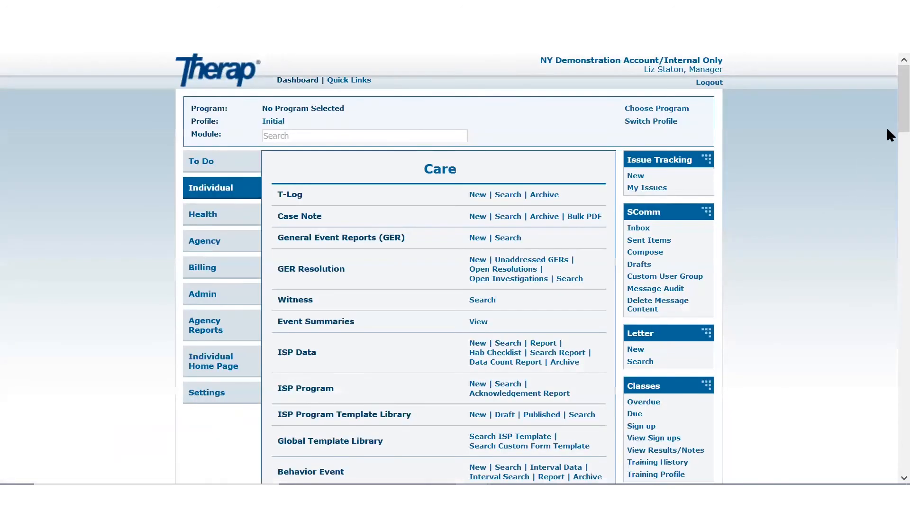
{"action": "scroll", "coordinate": [888, 124], "scroll_direction": "down", "scroll_amount": 2}
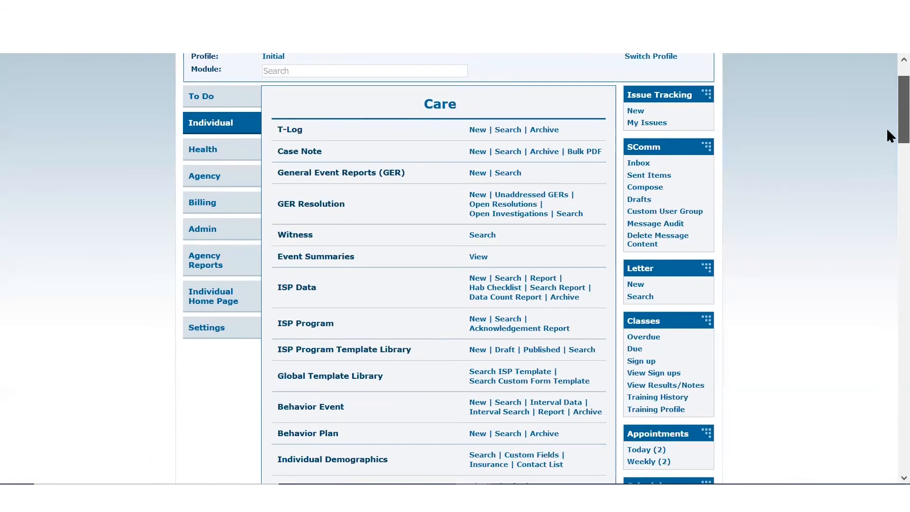
{"action": "scroll", "coordinate": [887, 131], "scroll_direction": "down", "scroll_amount": 9}
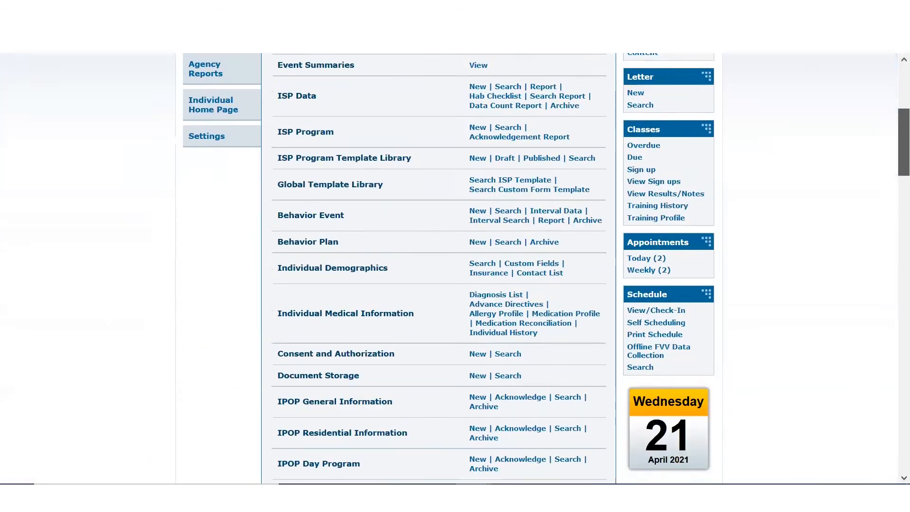
{"action": "left_click_drag", "start_coordinate": [887, 158], "coordinate": [888, 54]}
{"action": "left_click_drag", "start_coordinate": [628, 160], "coordinate": [694, 159]}
{"action": "left_click", "coordinate": [786, 157]}
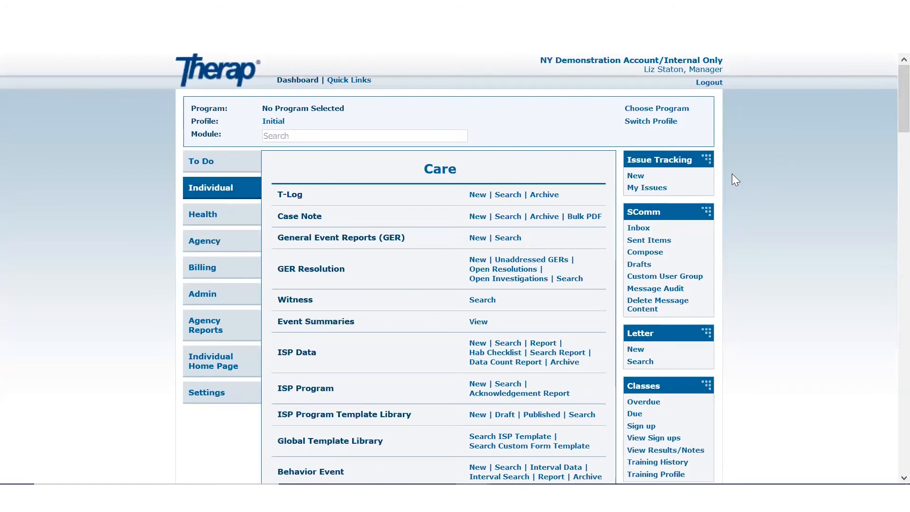
Start a new issue with the category Suggestion and the summary "Time Tracking"
{"action": "left_click", "coordinate": [639, 180]}
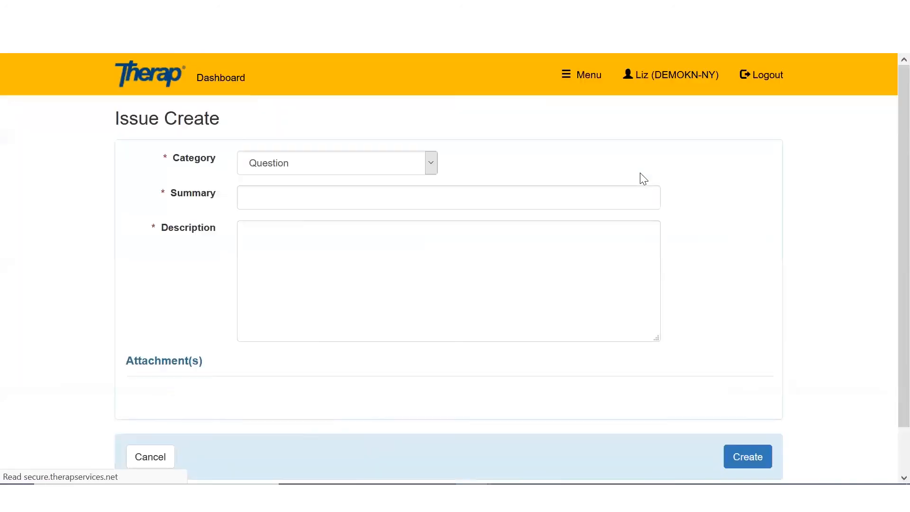
{"action": "left_click", "coordinate": [331, 164]}
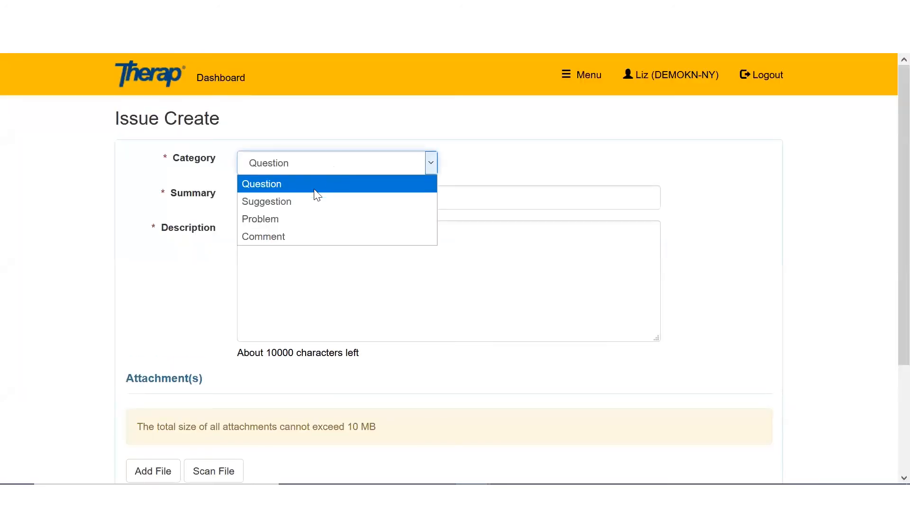
{"action": "left_click", "coordinate": [293, 201]}
{"action": "left_click", "coordinate": [292, 202]}
{"action": "type", "text": "T"}
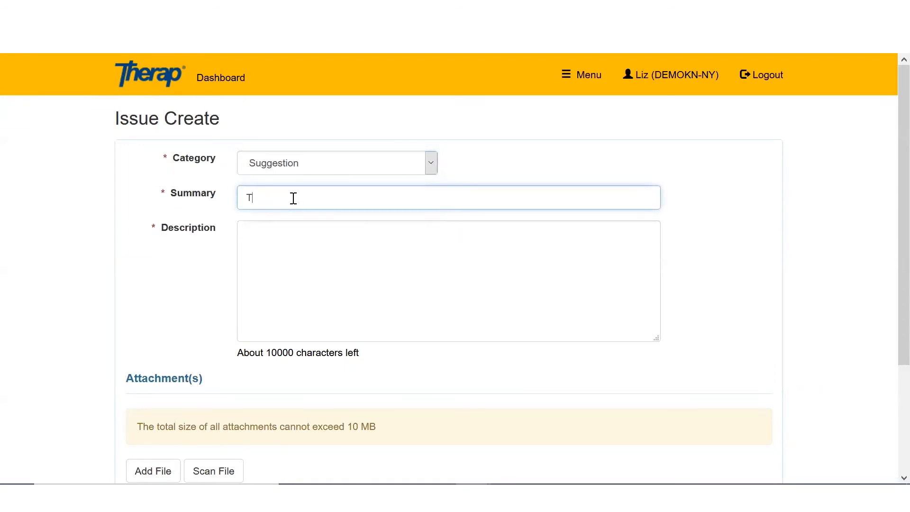
{"action": "type", "text": "ime Tracking"}
{"action": "left_click", "coordinate": [272, 254]}
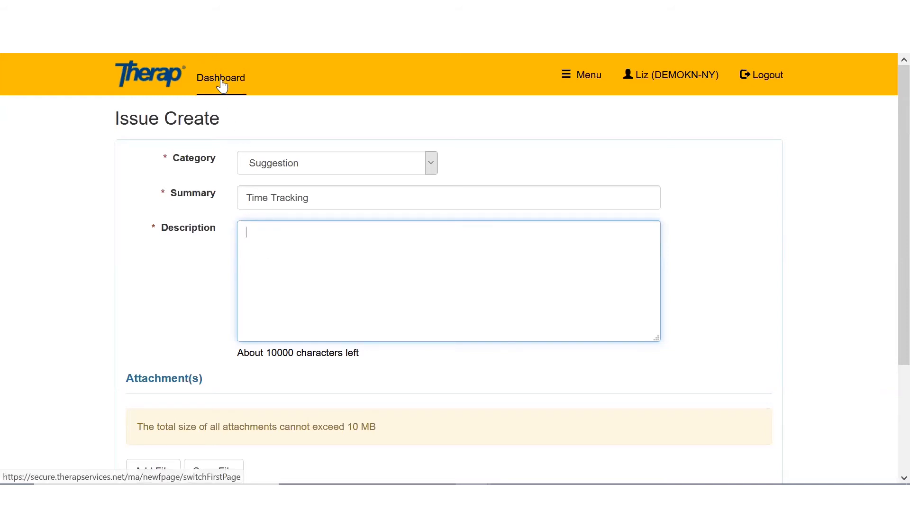
Check the new issue's attachment options and return to the dashboard without creating the issue
{"action": "scroll", "coordinate": [887, 180], "scroll_direction": "down", "scroll_amount": 3}
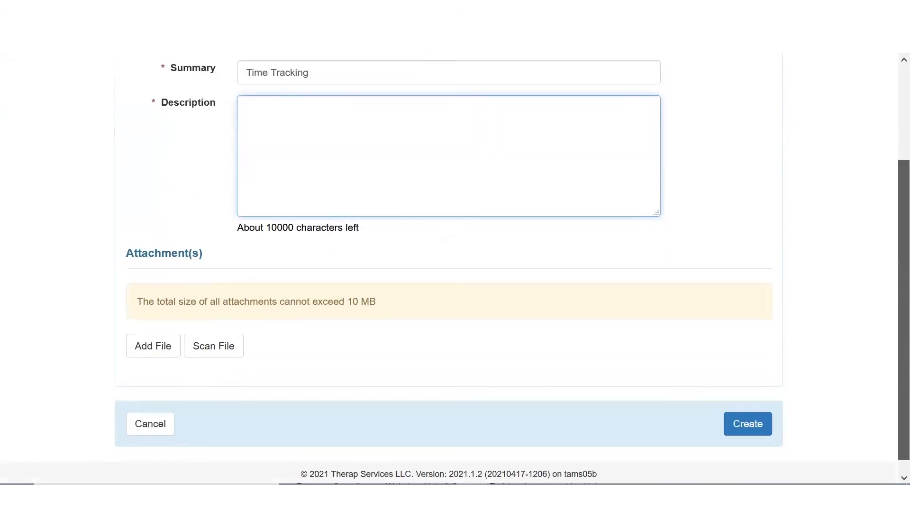
{"action": "left_click_drag", "start_coordinate": [888, 343], "coordinate": [349, 94]}
{"action": "left_click", "coordinate": [220, 79]}
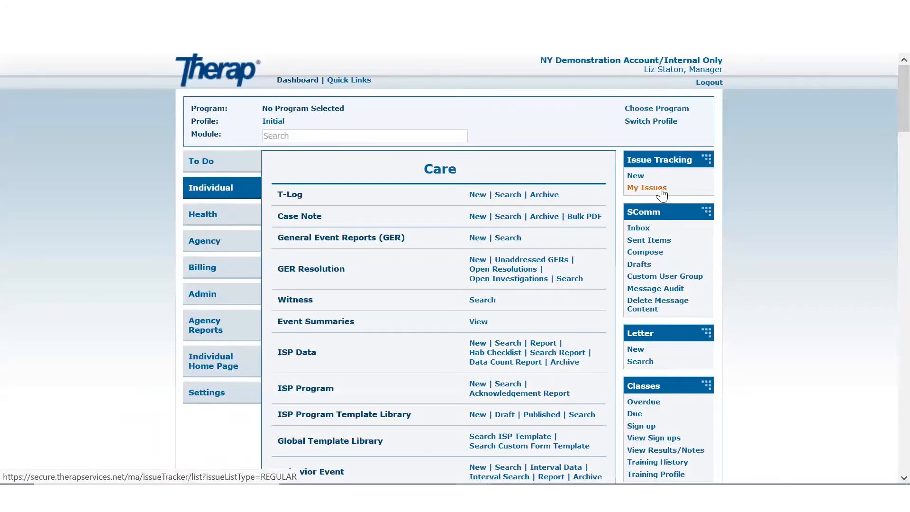
{"action": "left_click", "coordinate": [658, 192]}
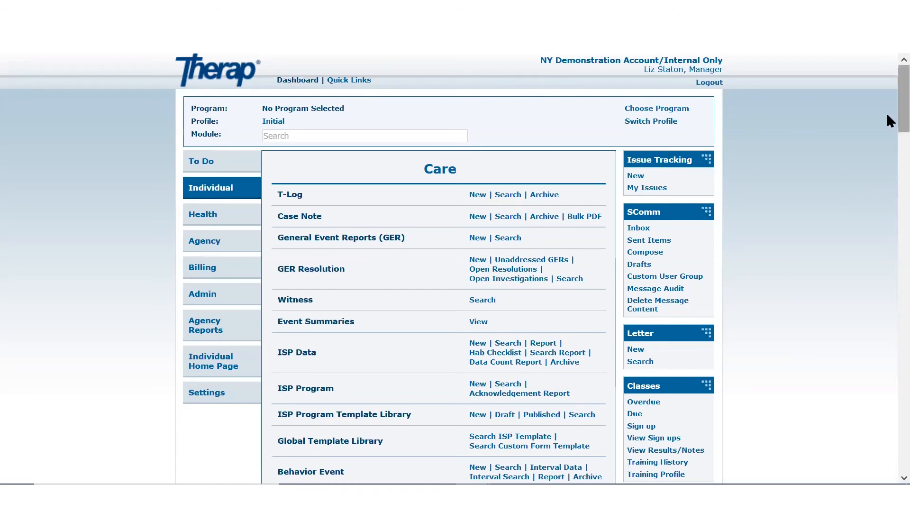
Open the list of Time Tracking templates available for unassigning
{"action": "scroll", "coordinate": [886, 188], "scroll_direction": "down", "scroll_amount": 3}
{"action": "scroll", "coordinate": [888, 190], "scroll_direction": "down", "scroll_amount": 15}
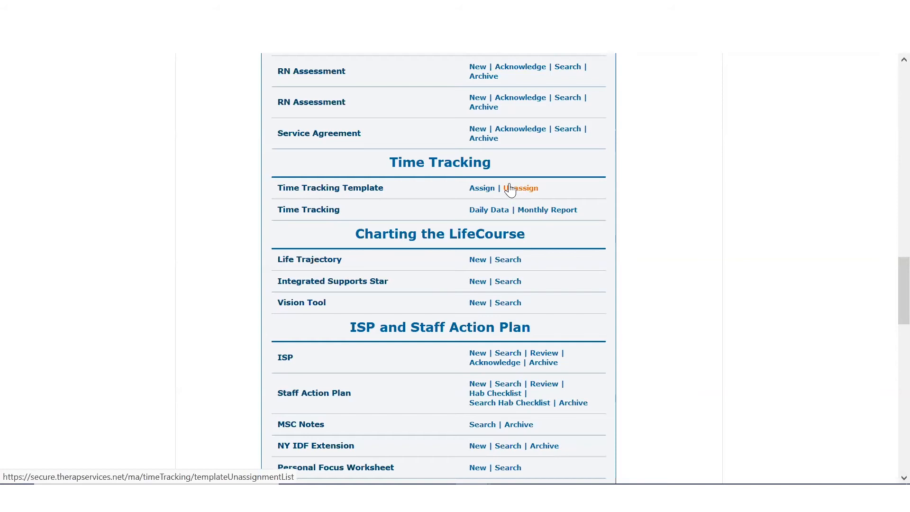
{"action": "left_click", "coordinate": [528, 190]}
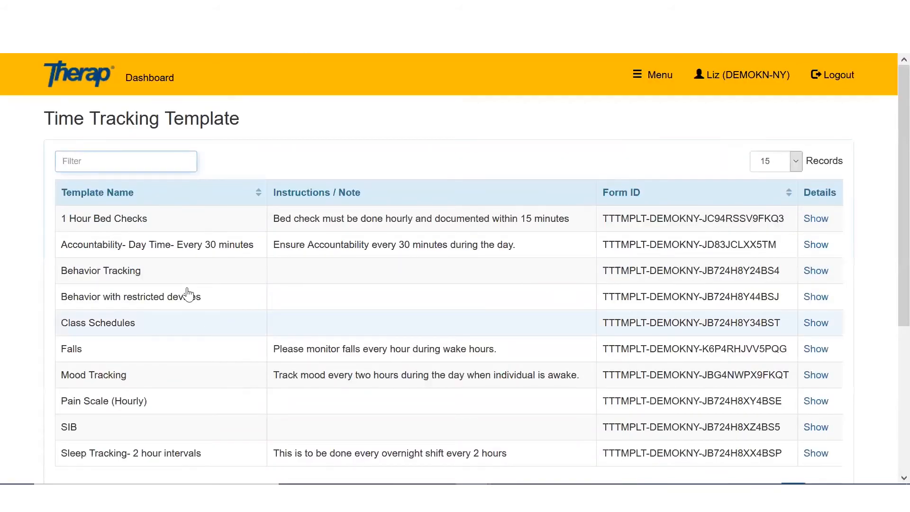
Select the first individual assigned to the 1 Hour Bed Checks template, and return to the dashboard without unassigning anyone
{"action": "left_click", "coordinate": [106, 227]}
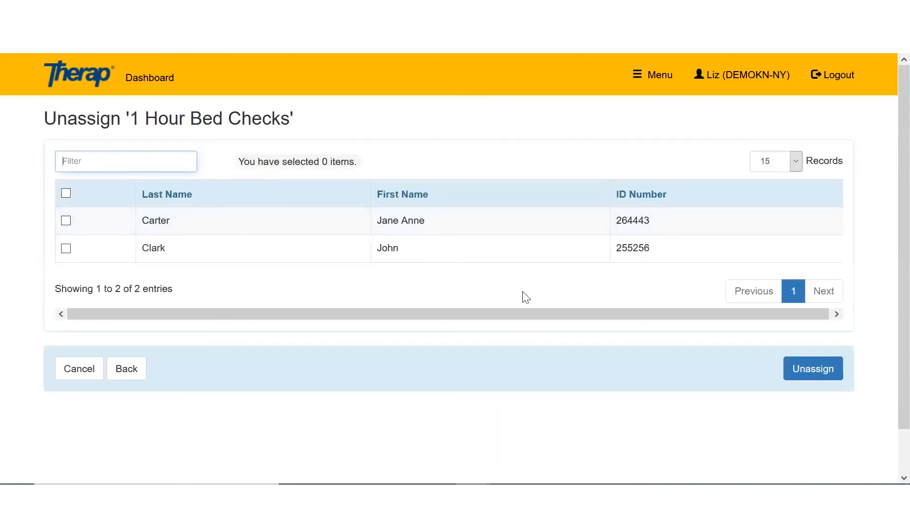
{"action": "left_click", "coordinate": [66, 221]}
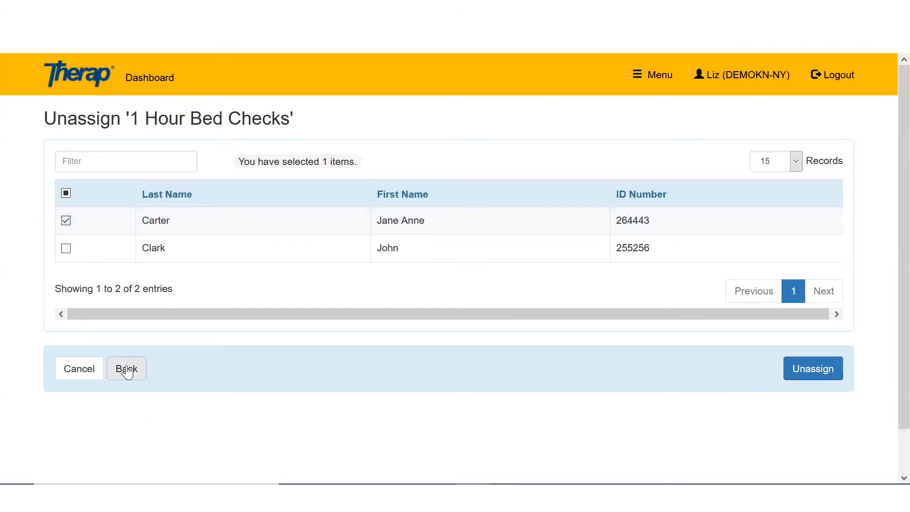
{"action": "left_click", "coordinate": [150, 79]}
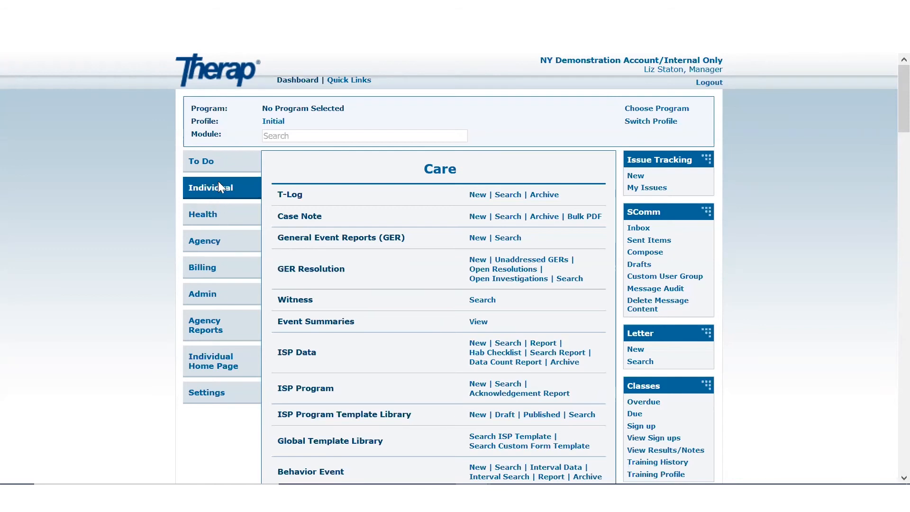
Open the personal home page of the eighth individual in the individual list
{"action": "left_click", "coordinate": [210, 365]}
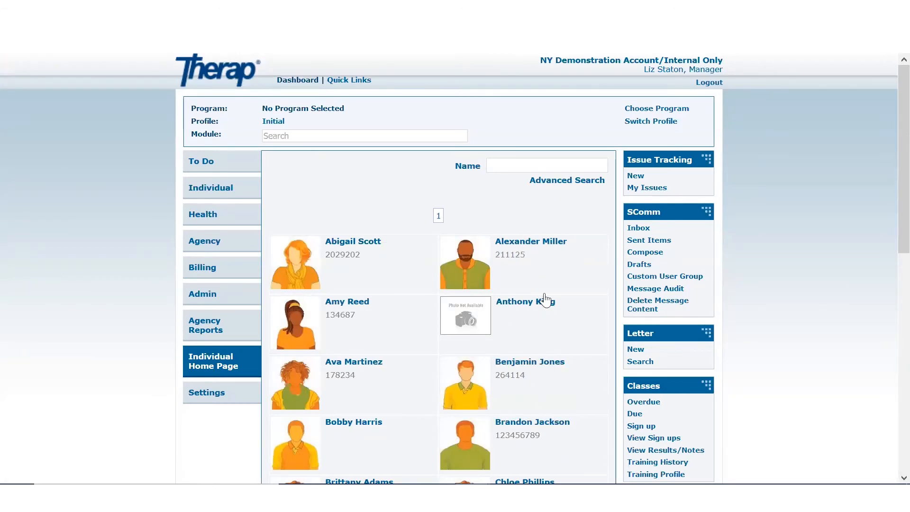
{"action": "left_click", "coordinate": [514, 161]}
{"action": "left_click", "coordinate": [529, 423]}
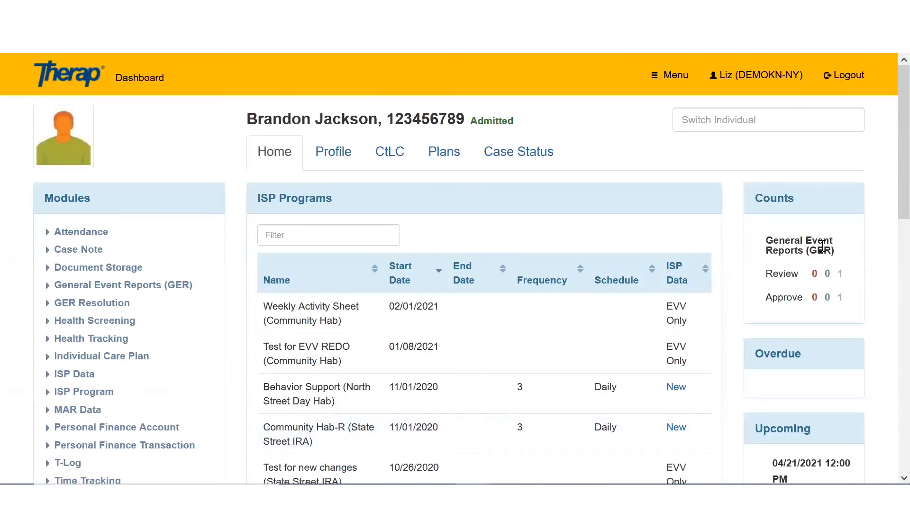
Check which templates the individual's Time Tracking Daily Data offers, and go back to the individual's home page
{"action": "scroll", "coordinate": [889, 214], "scroll_direction": "down", "scroll_amount": 3}
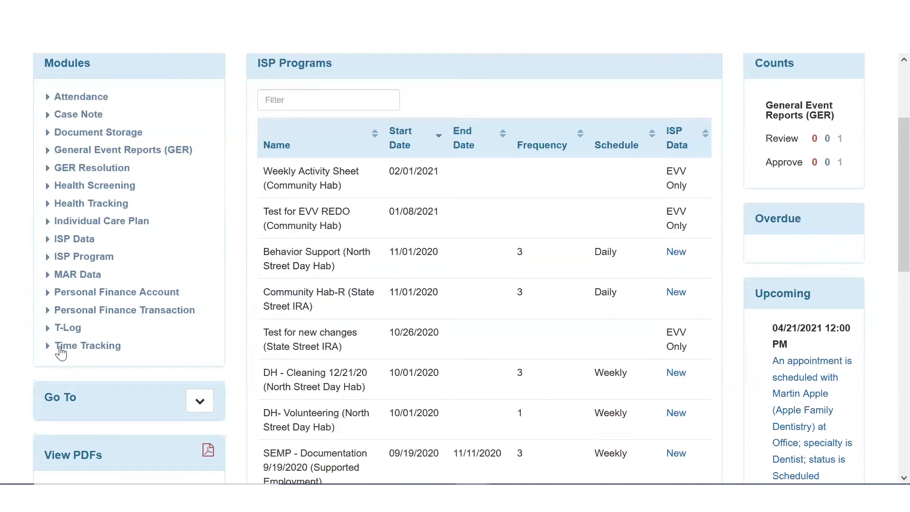
{"action": "left_click", "coordinate": [61, 348]}
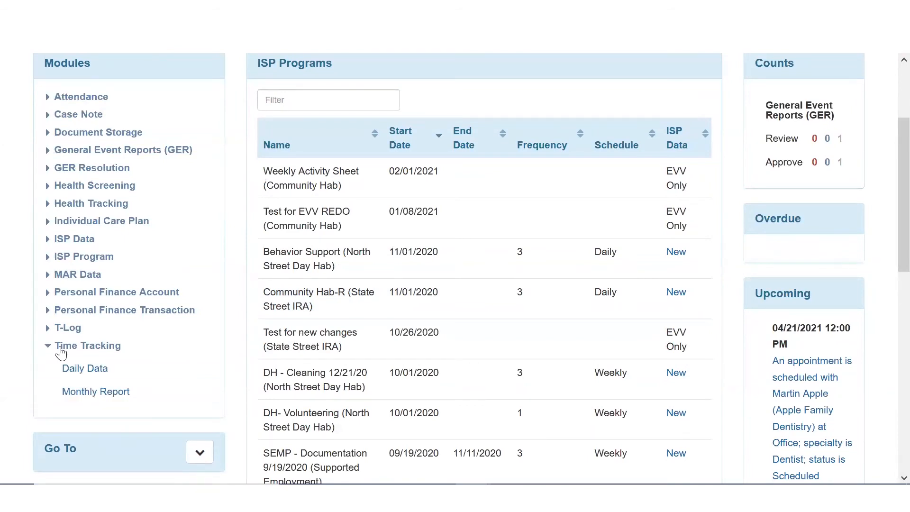
{"action": "left_click", "coordinate": [100, 372]}
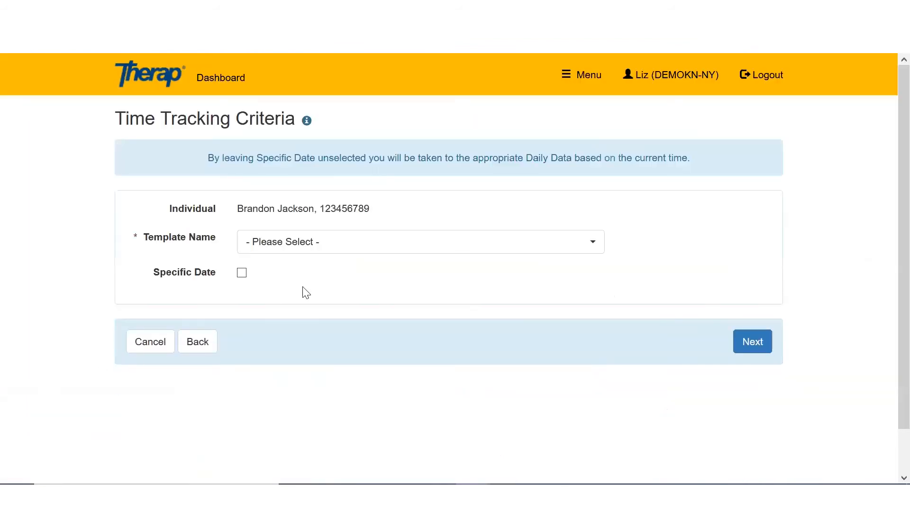
{"action": "left_click", "coordinate": [339, 252]}
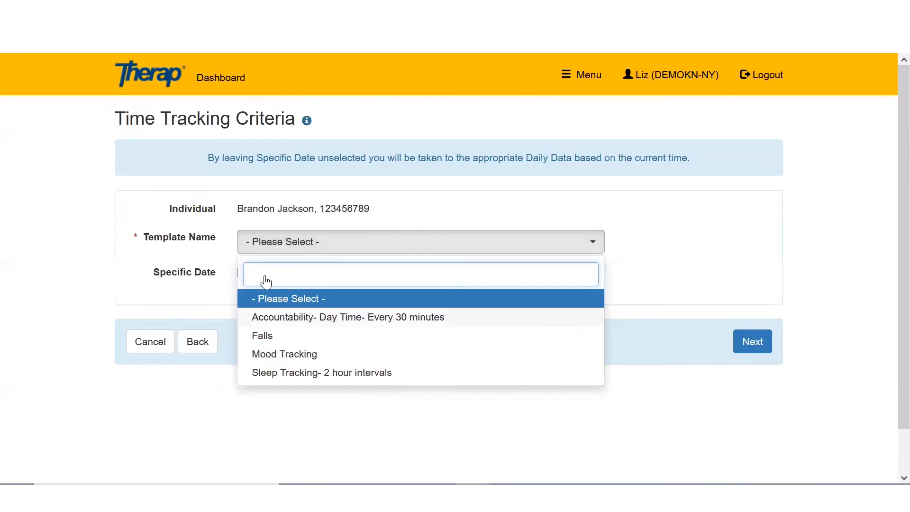
{"action": "left_click", "coordinate": [202, 358]}
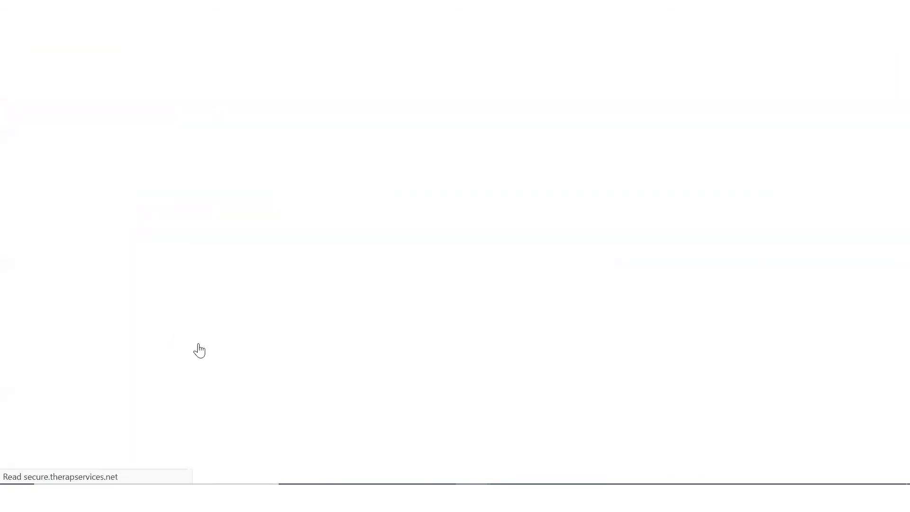
{"action": "scroll", "coordinate": [887, 211], "scroll_direction": "down", "scroll_amount": 3}
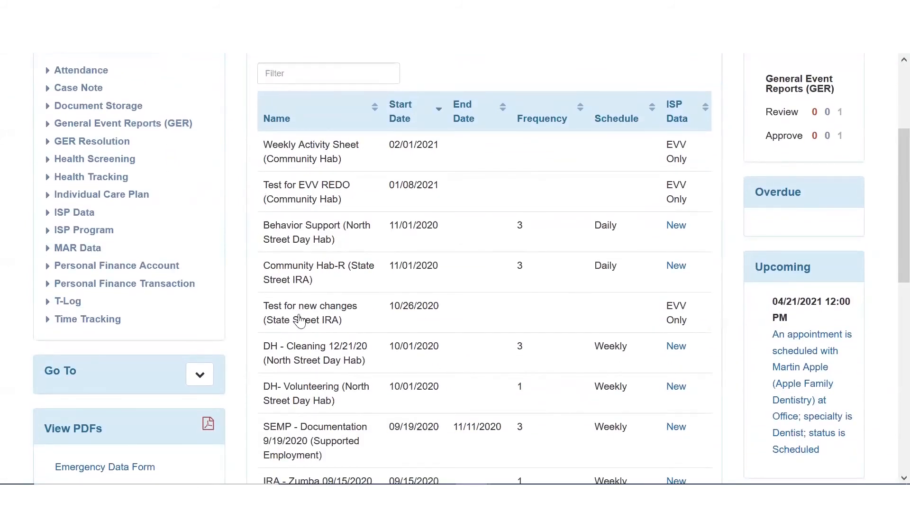
{"action": "left_click", "coordinate": [68, 303]}
{"action": "left_click", "coordinate": [76, 349]}
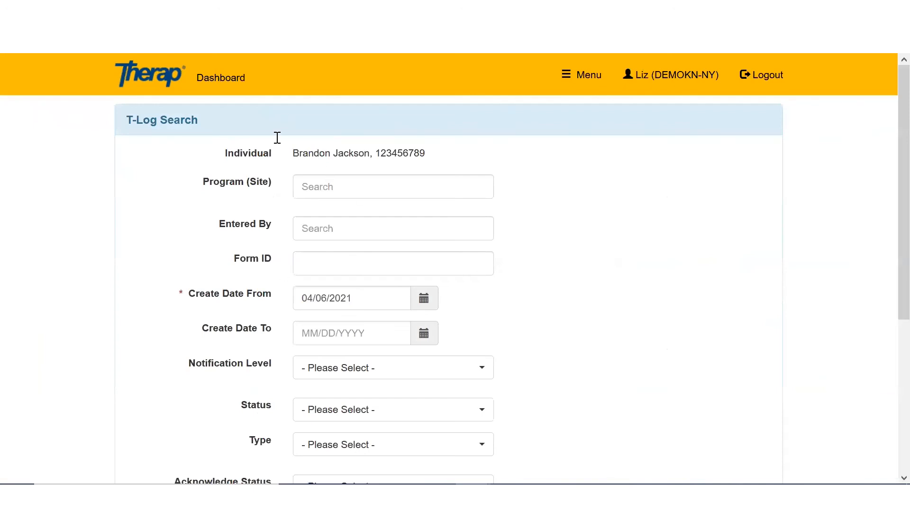
{"action": "left_click", "coordinate": [231, 79]}
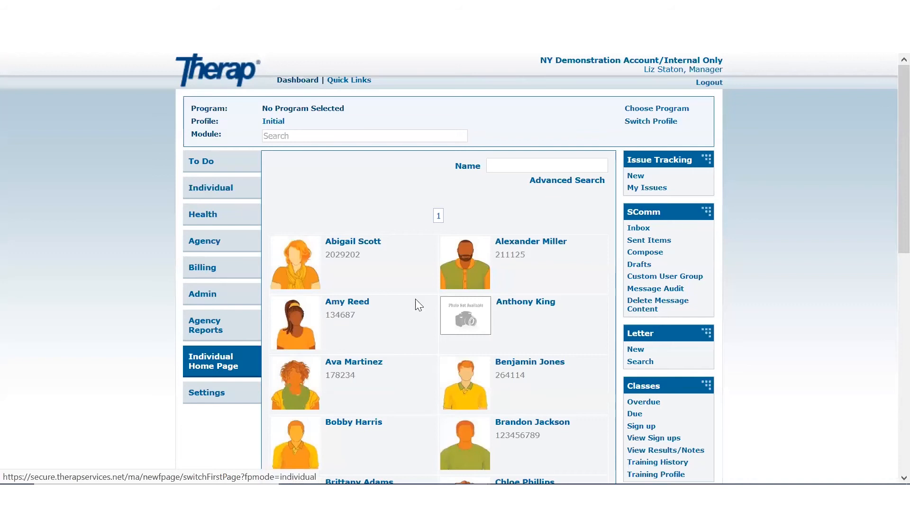
Reopen the eighth individual's home page and open the criteria for the Time Tracking Monthly Report
{"action": "left_click", "coordinate": [536, 424]}
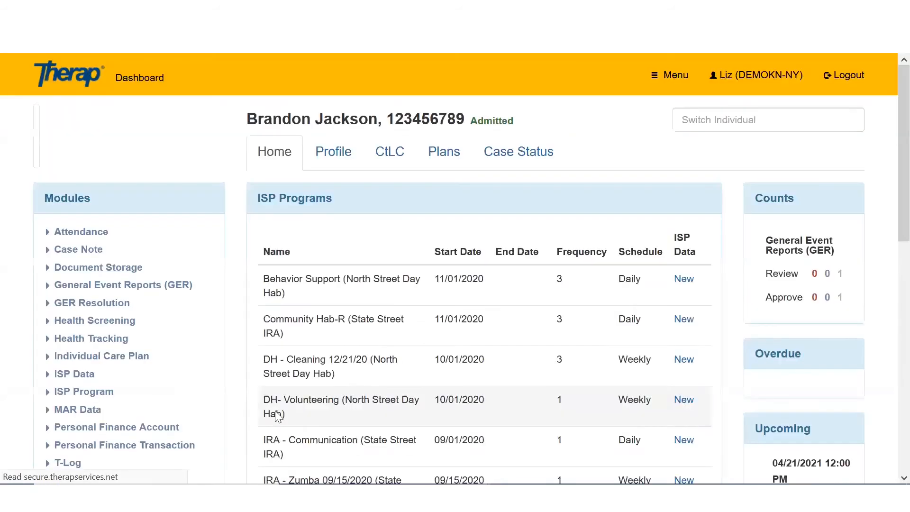
{"action": "scroll", "coordinate": [887, 256], "scroll_direction": "down", "scroll_amount": 3}
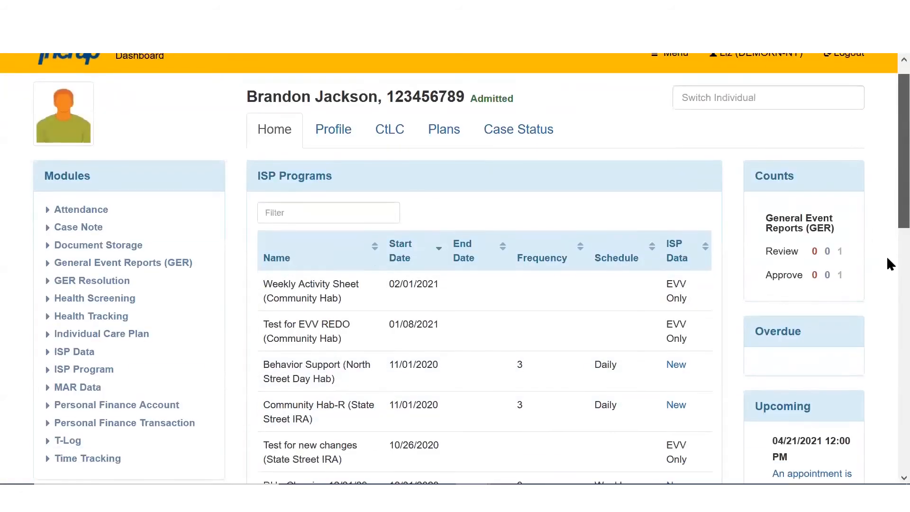
{"action": "left_click", "coordinate": [87, 328]}
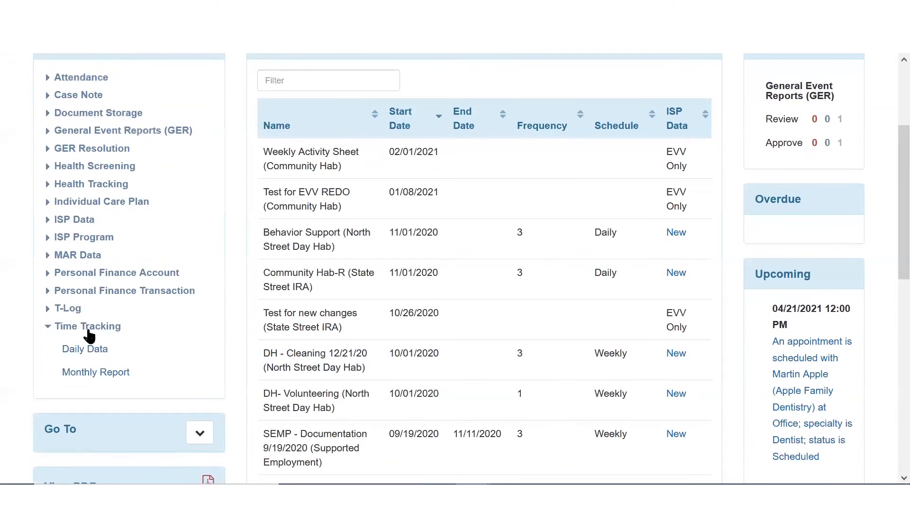
{"action": "left_click", "coordinate": [108, 373]}
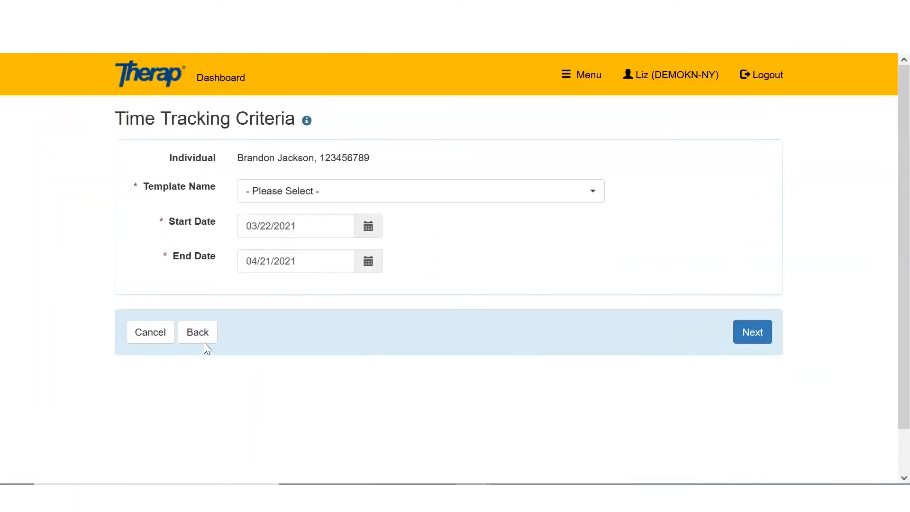
Choose the Mood Tracking template for the monthly report and set its start date to 10/01/2020
{"action": "left_click", "coordinate": [324, 199]}
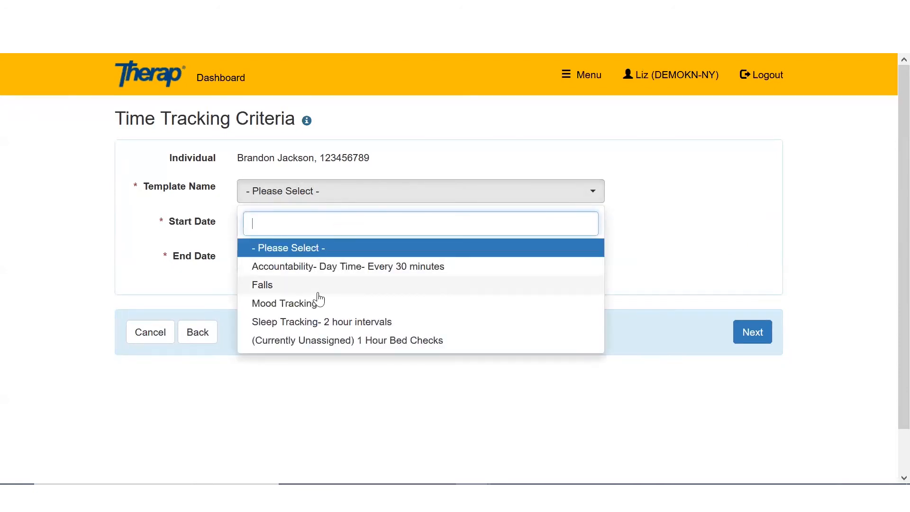
{"action": "left_click", "coordinate": [309, 304]}
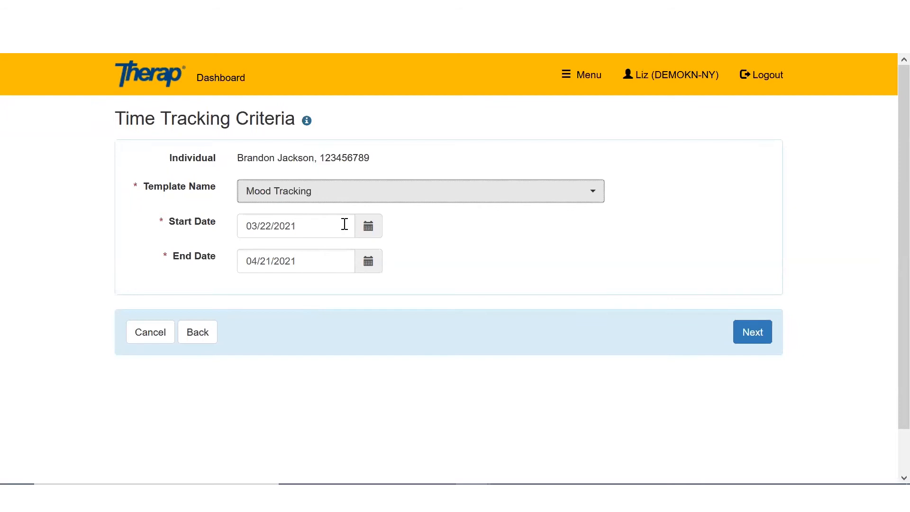
{"action": "left_click", "coordinate": [361, 235]}
{"action": "left_click", "coordinate": [260, 254]}
{"action": "left_click", "coordinate": [261, 255]}
{"action": "left_click", "coordinate": [261, 256]}
{"action": "left_click", "coordinate": [261, 255]}
{"action": "left_click", "coordinate": [261, 255]}
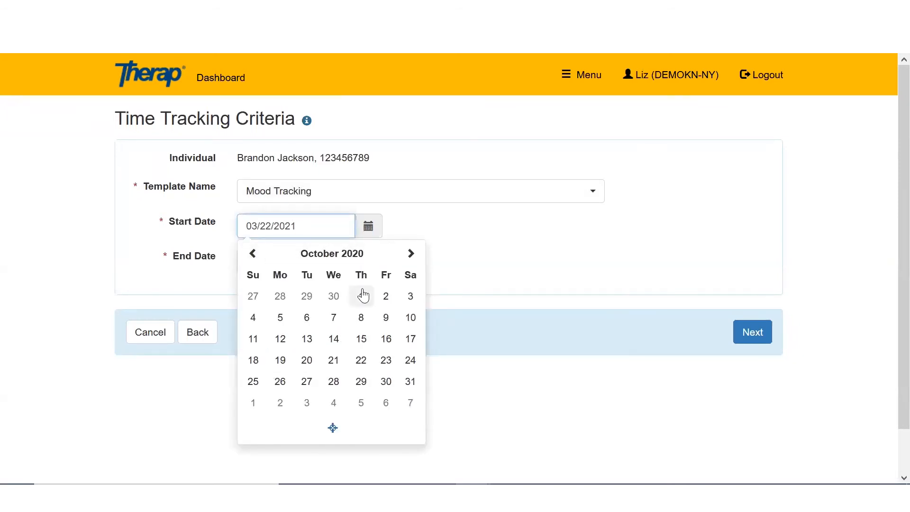
{"action": "left_click", "coordinate": [361, 296]}
Set the report's end date to 10/31/2020 and generate the Mood Tracking monthly report
{"action": "left_click", "coordinate": [373, 270]}
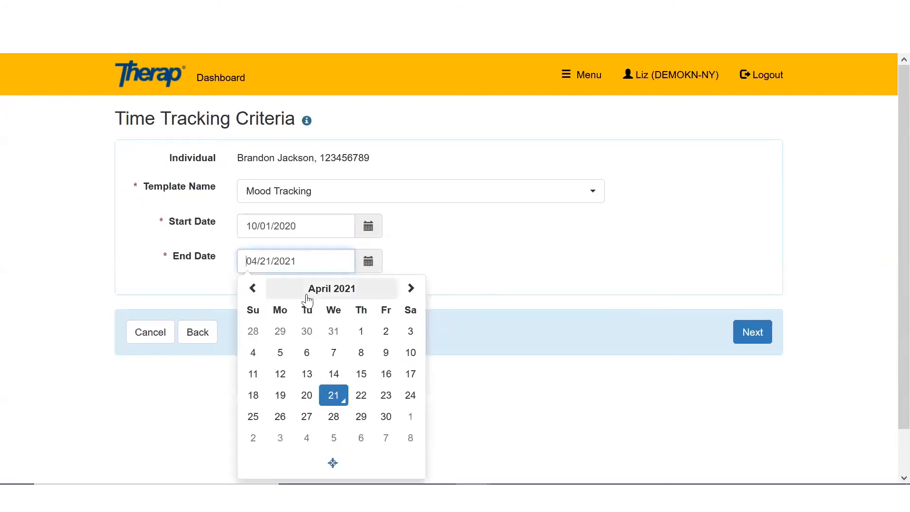
{"action": "left_click", "coordinate": [252, 291]}
{"action": "left_click", "coordinate": [252, 291]}
{"action": "left_click", "coordinate": [253, 292]}
{"action": "left_click", "coordinate": [253, 291]}
{"action": "left_click", "coordinate": [252, 292]}
{"action": "left_click", "coordinate": [252, 291]}
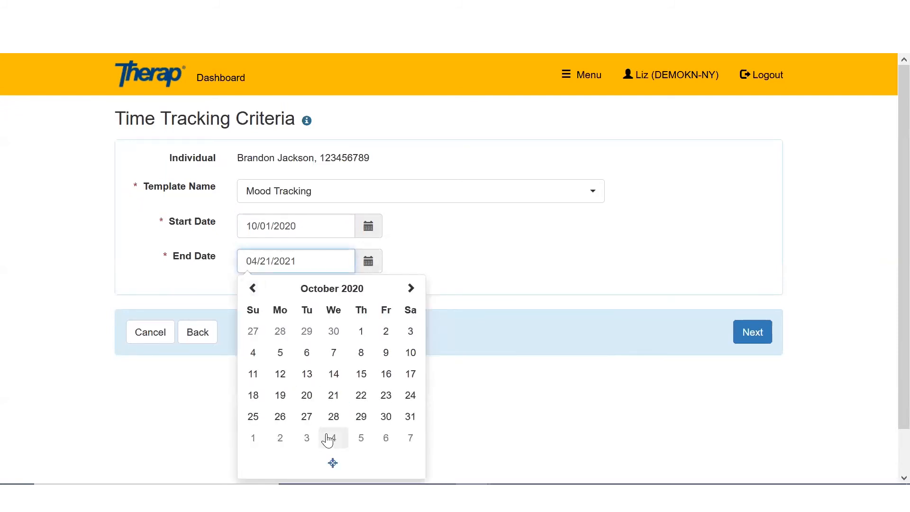
{"action": "left_click", "coordinate": [411, 417]}
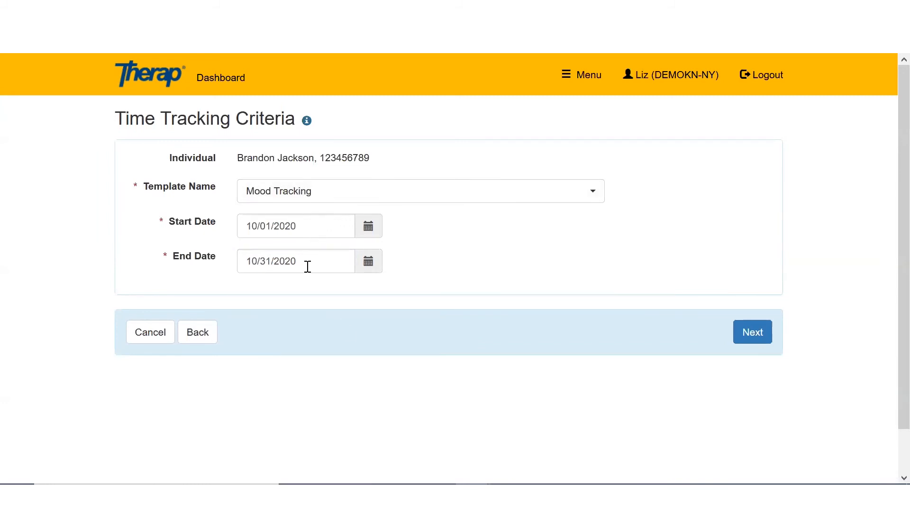
{"action": "left_click", "coordinate": [760, 338]}
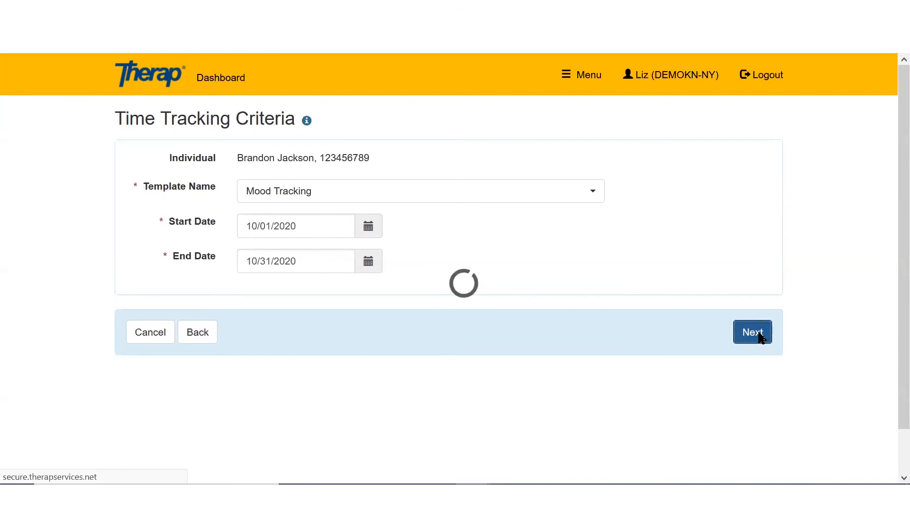
Review the report's color-coded October grid, the frequencies, and the table of maximum, minimum and average values
{"action": "scroll", "coordinate": [889, 190], "scroll_direction": "down", "scroll_amount": 2}
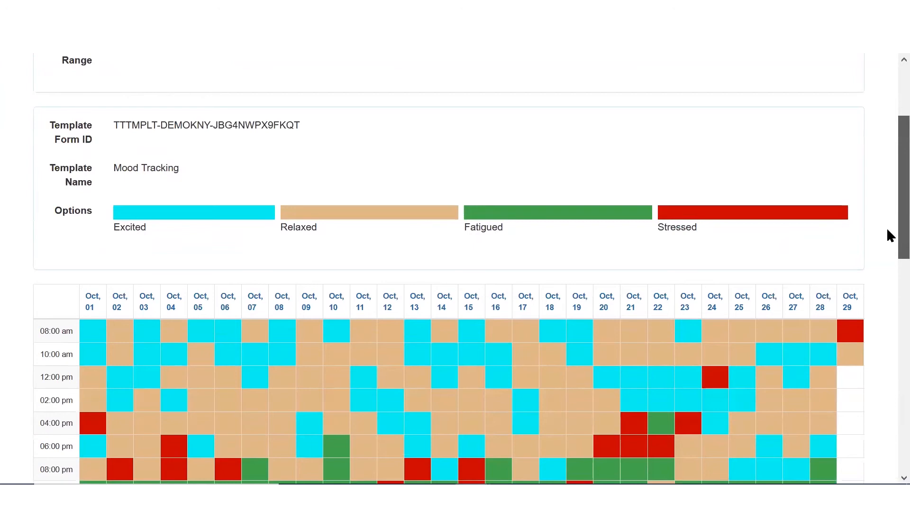
{"action": "scroll", "coordinate": [888, 234], "scroll_direction": "down", "scroll_amount": 1}
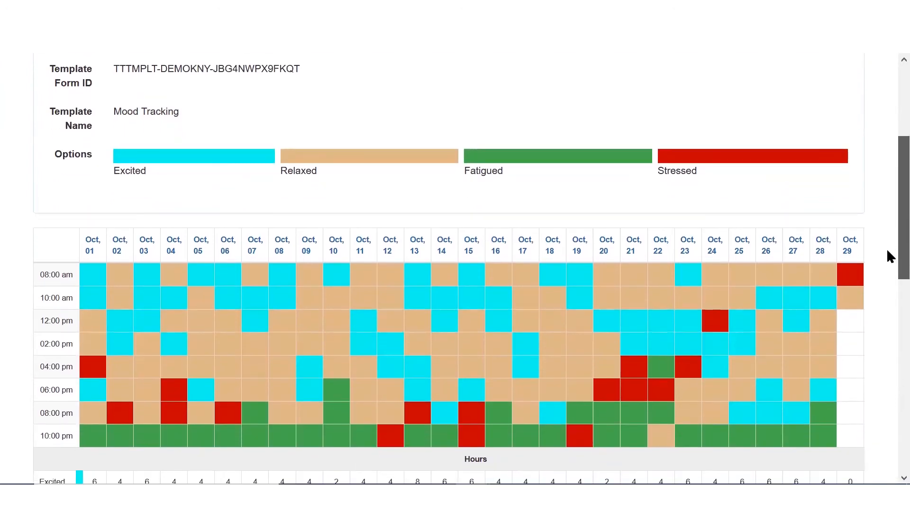
{"action": "scroll", "coordinate": [888, 258], "scroll_direction": "down", "scroll_amount": 1}
{"action": "left_click_drag", "start_coordinate": [888, 257], "coordinate": [887, 431]}
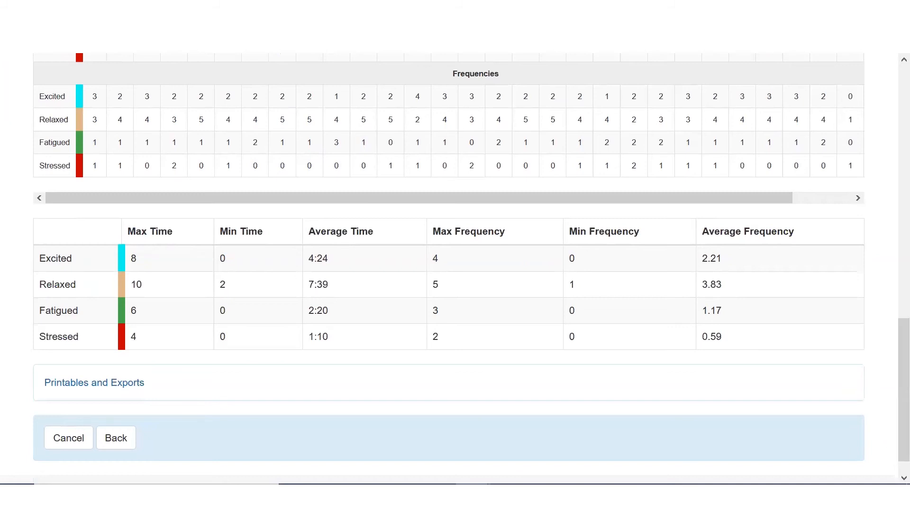
Display the Mood Tracking monthly report as a PDF, look it over, and go back to the report criteria
{"action": "left_click", "coordinate": [78, 387]}
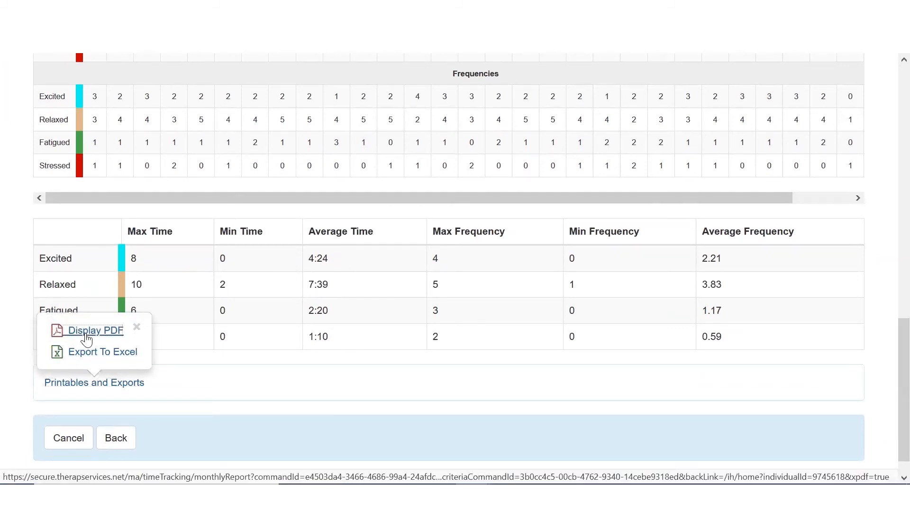
{"action": "left_click", "coordinate": [86, 331]}
{"action": "left_click", "coordinate": [499, 342]}
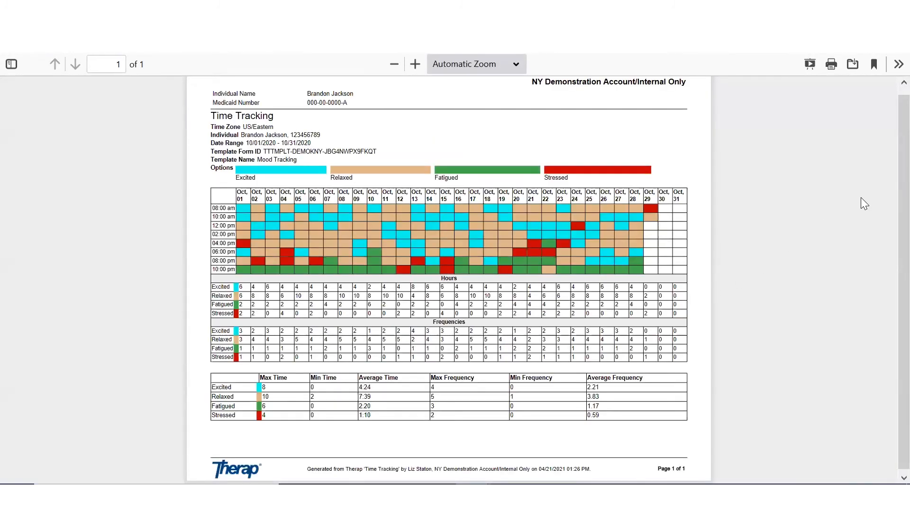
{"action": "scroll", "coordinate": [886, 206], "scroll_direction": "down", "scroll_amount": 1}
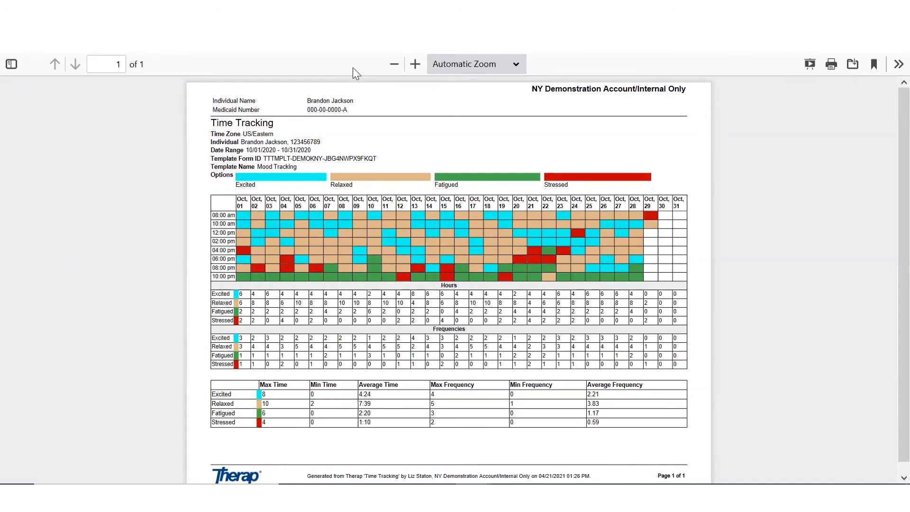
{"action": "left_click", "coordinate": [227, 11]}
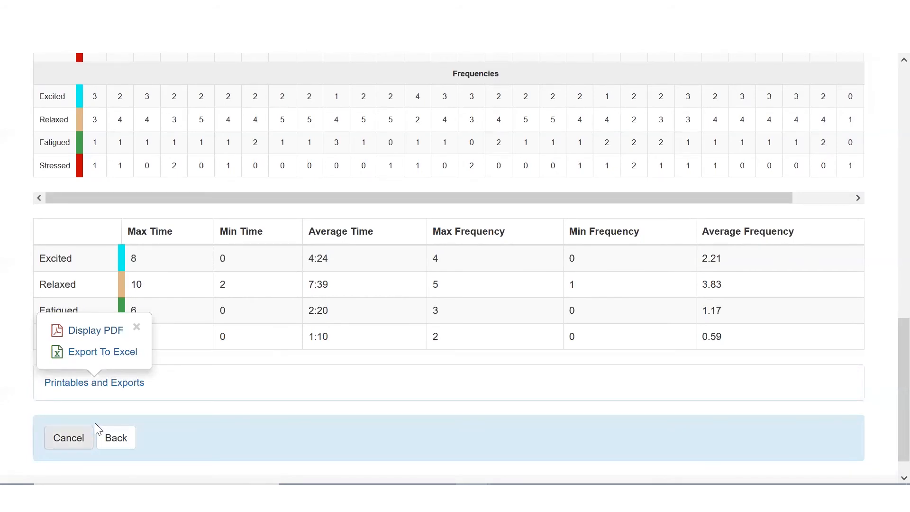
{"action": "left_click", "coordinate": [116, 437]}
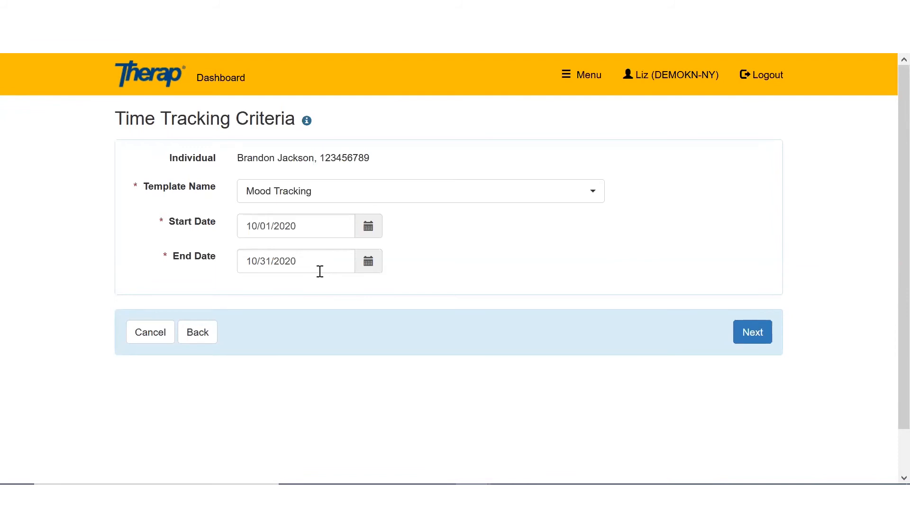
Return to the dashboard and open the Report Library from the agency-wide reports
{"action": "left_click", "coordinate": [214, 81]}
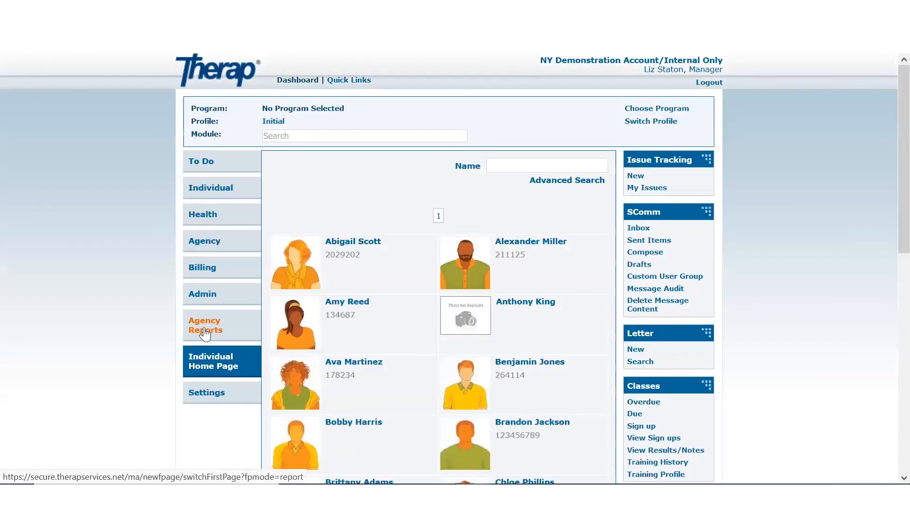
{"action": "left_click", "coordinate": [205, 332]}
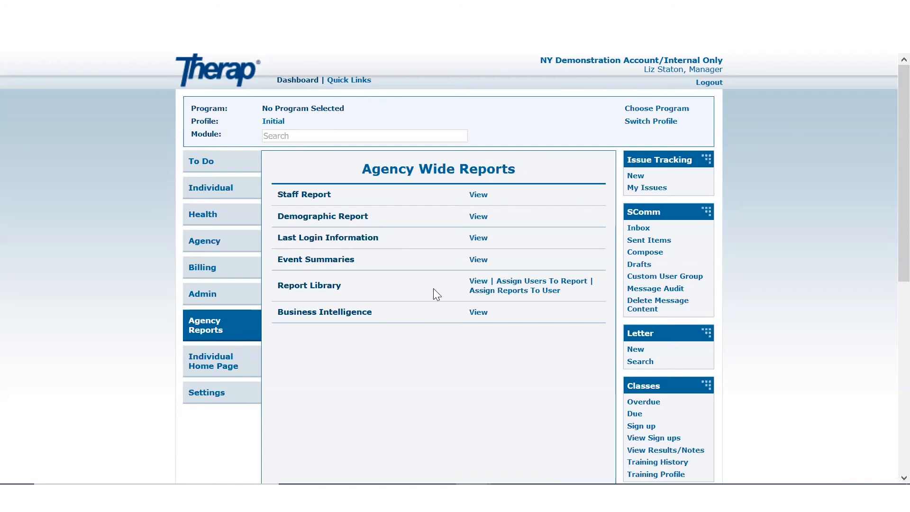
{"action": "left_click", "coordinate": [477, 282]}
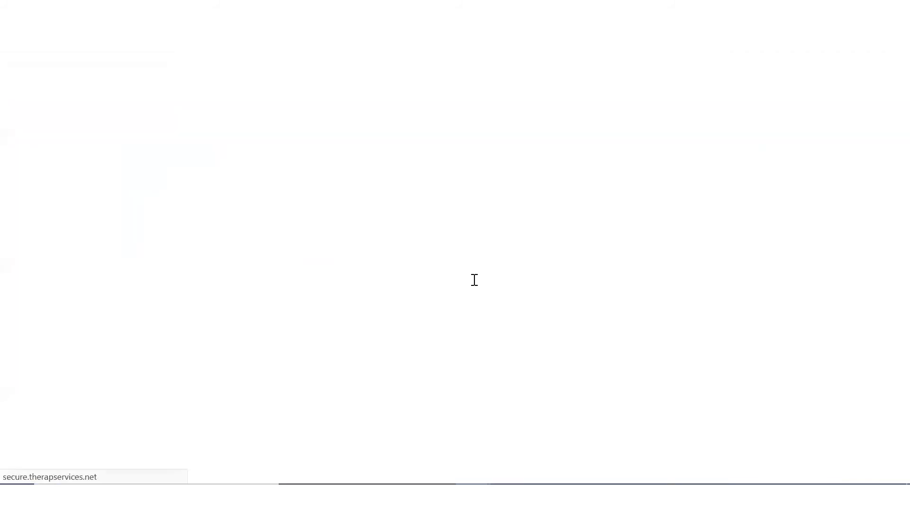
Search the Report Library by report name for "time tracking" and read the description of the matching report
{"action": "left_click", "coordinate": [397, 180]}
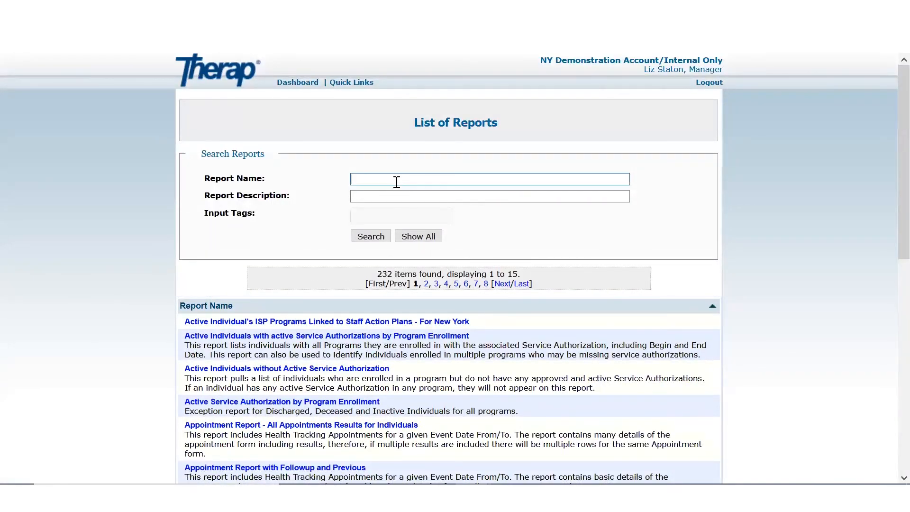
{"action": "type", "text": "time"}
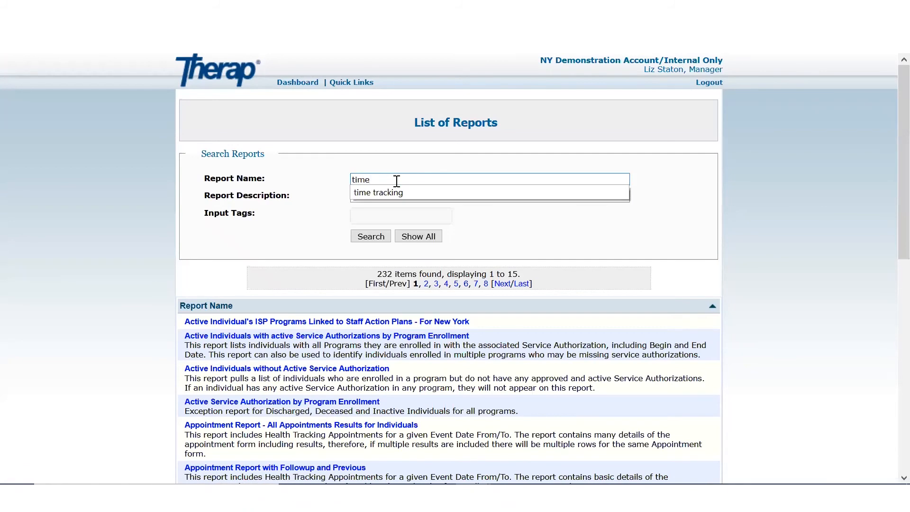
{"action": "left_click", "coordinate": [391, 191]}
{"action": "left_click", "coordinate": [368, 238]}
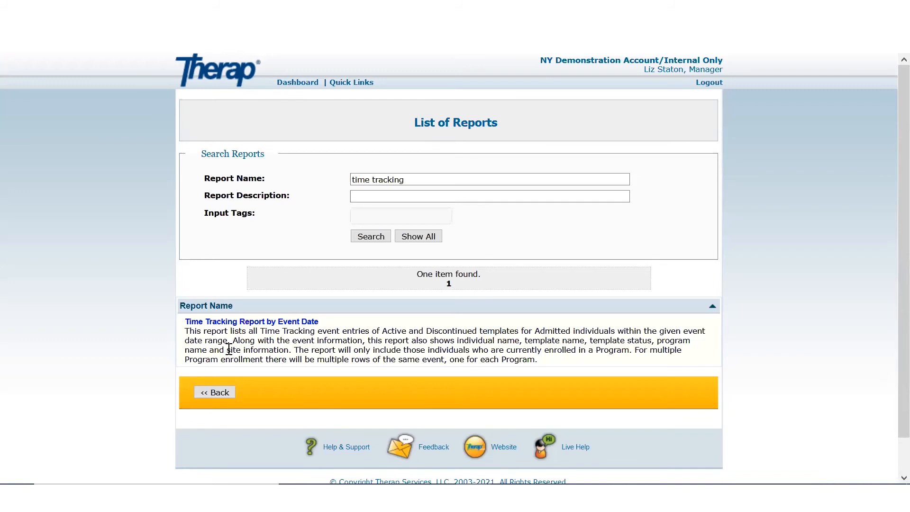
{"action": "left_click_drag", "start_coordinate": [188, 331], "coordinate": [557, 361]}
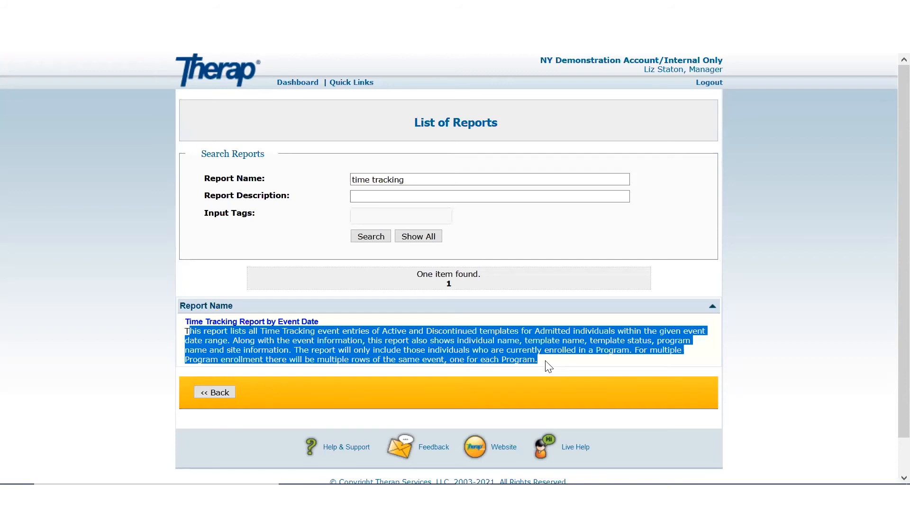
{"action": "left_click", "coordinate": [549, 366]}
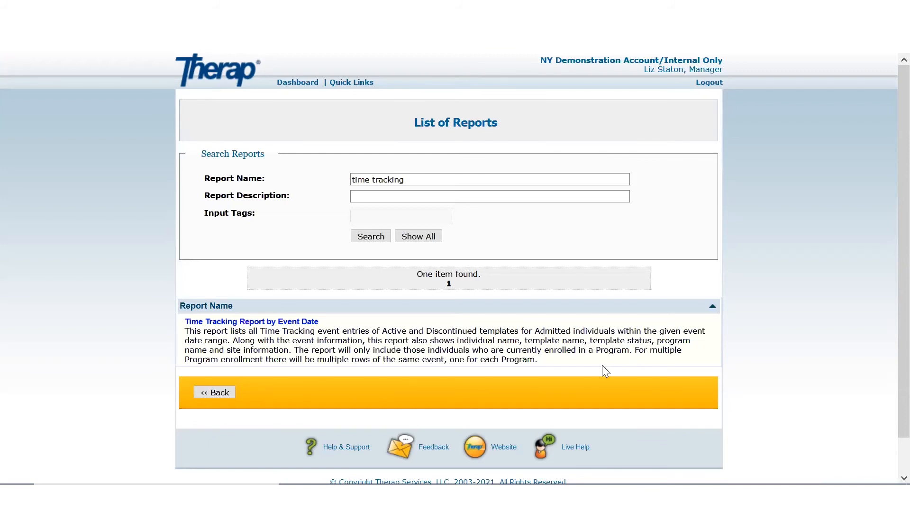
Open the Time Tracking Report by Event Date and generate it for event dates from 04/01/2021 to 04/21/2021
{"action": "left_click", "coordinate": [277, 322]}
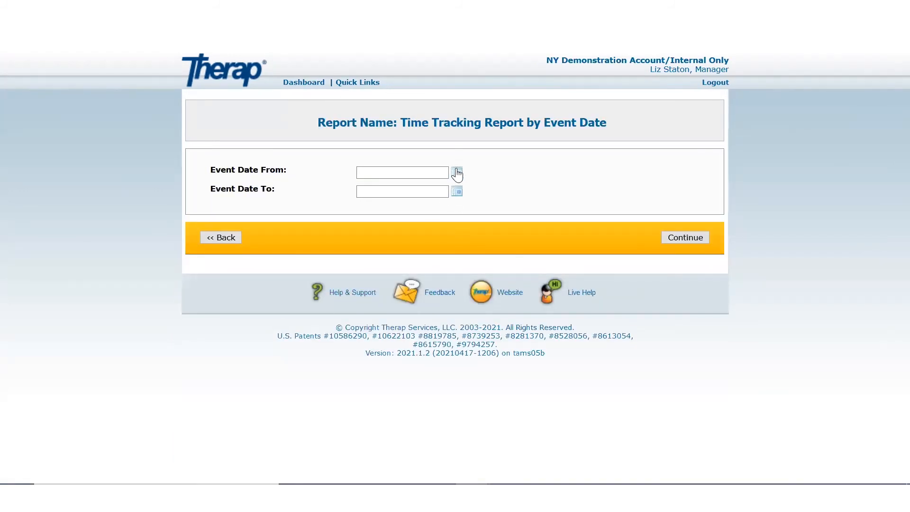
{"action": "left_click", "coordinate": [456, 173]}
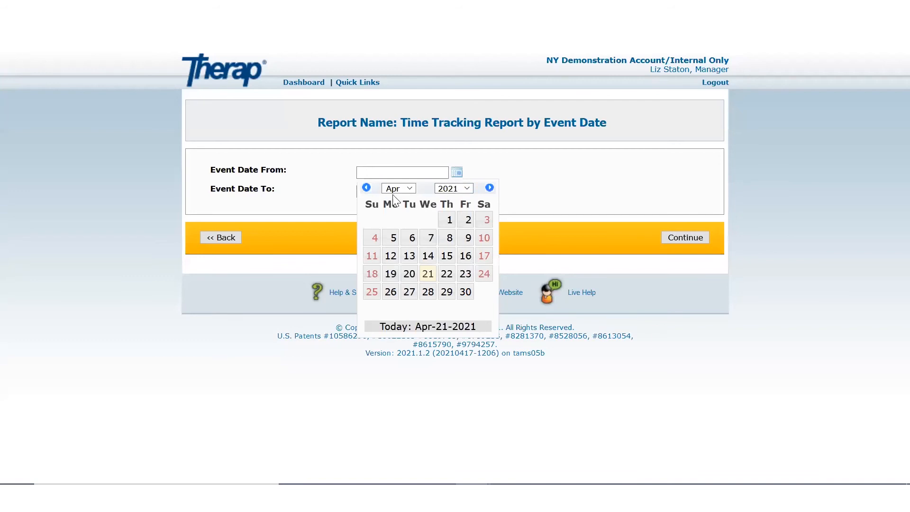
{"action": "left_click", "coordinate": [445, 221]}
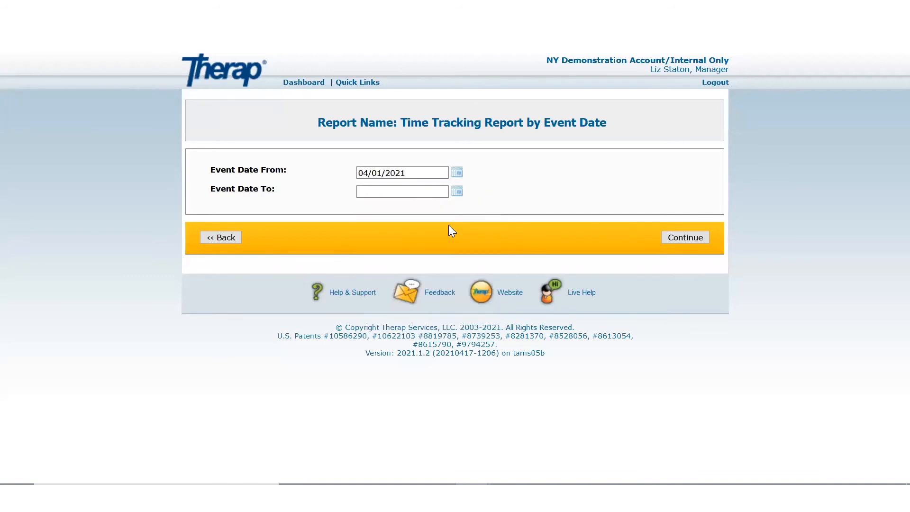
{"action": "left_click", "coordinate": [456, 193]}
{"action": "left_click", "coordinate": [428, 292]}
{"action": "left_click", "coordinate": [669, 241]}
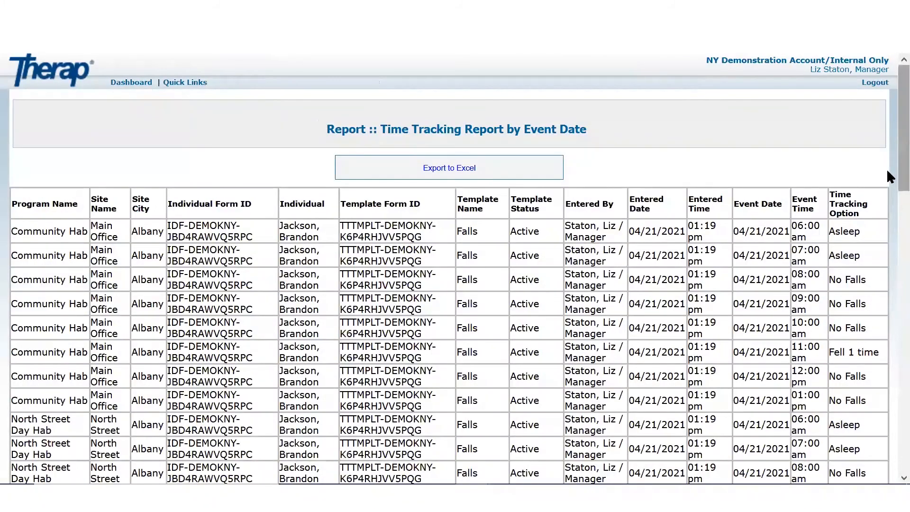
Examine the report's rows across all programs, including event times and Time Tracking options, down to the end of the table
{"action": "scroll", "coordinate": [888, 179], "scroll_direction": "down", "scroll_amount": 5}
{"action": "scroll", "coordinate": [455, 269], "scroll_direction": "down", "scroll_amount": 7}
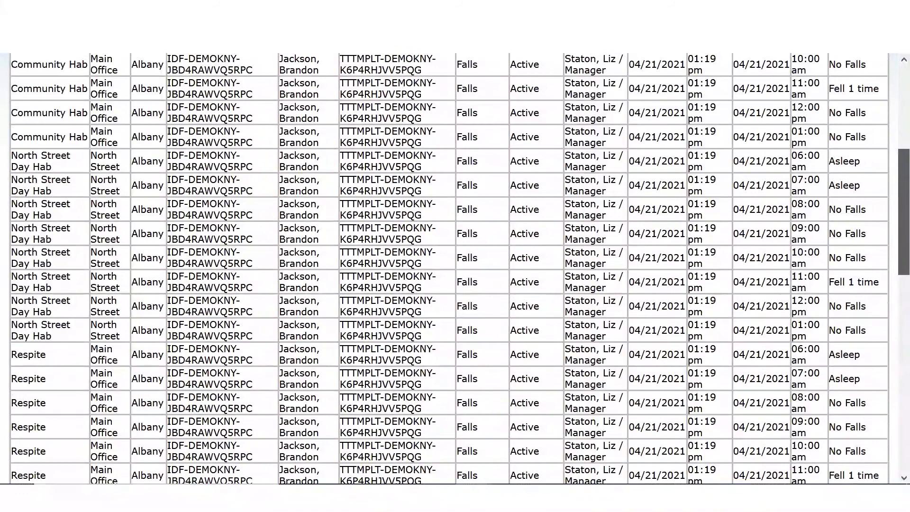
{"action": "scroll", "coordinate": [455, 269], "scroll_direction": "down", "scroll_amount": 4}
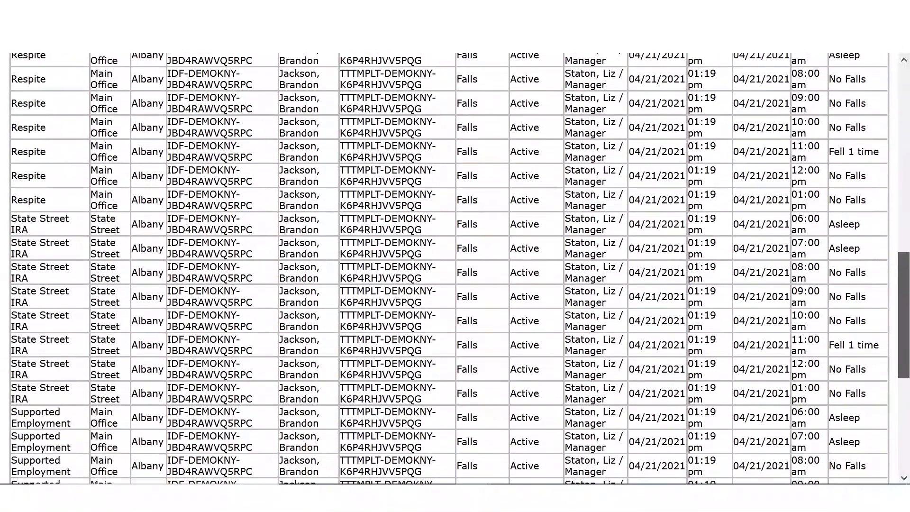
{"action": "scroll", "coordinate": [886, 365], "scroll_direction": "up", "scroll_amount": 7}
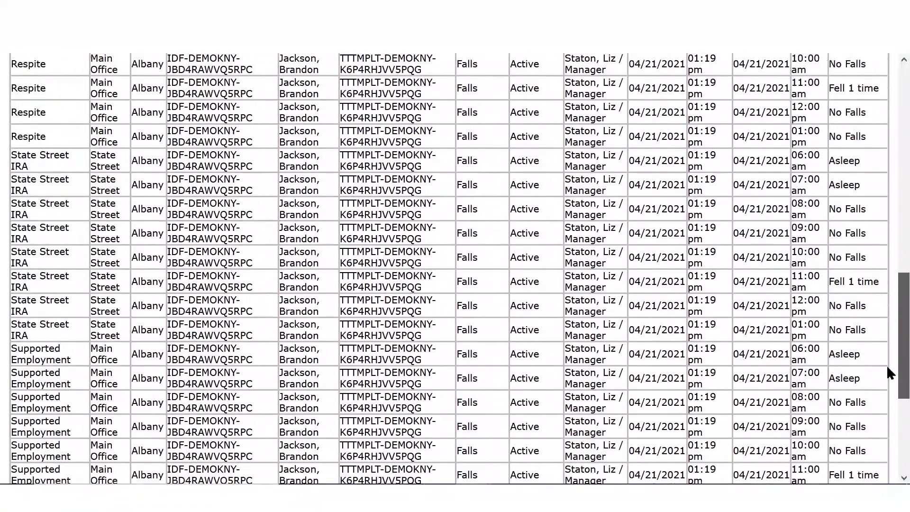
{"action": "scroll", "coordinate": [886, 278], "scroll_direction": "up", "scroll_amount": 5}
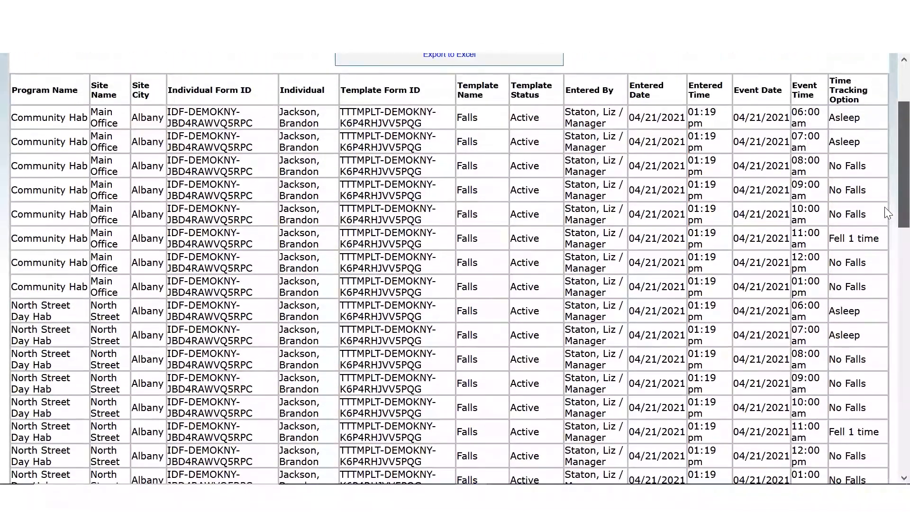
{"action": "scroll", "coordinate": [884, 206], "scroll_direction": "down", "scroll_amount": 9}
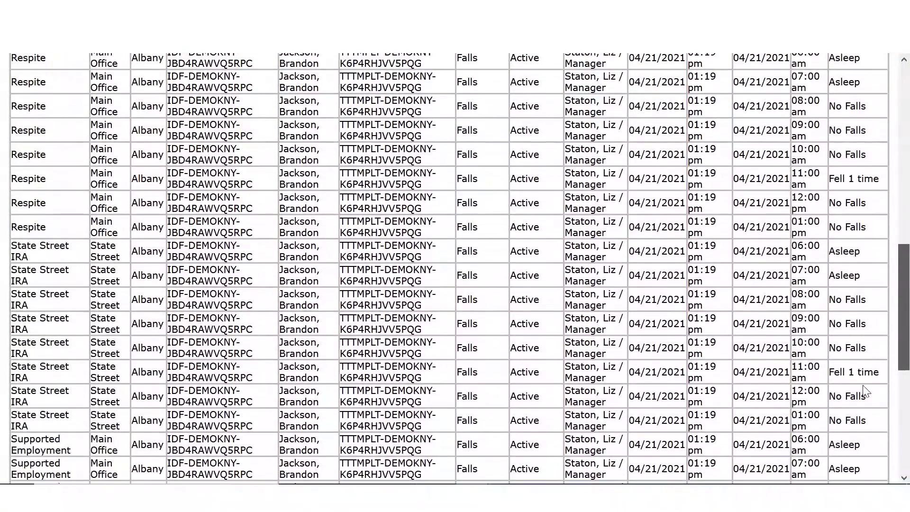
{"action": "scroll", "coordinate": [865, 450], "scroll_direction": "down", "scroll_amount": 7}
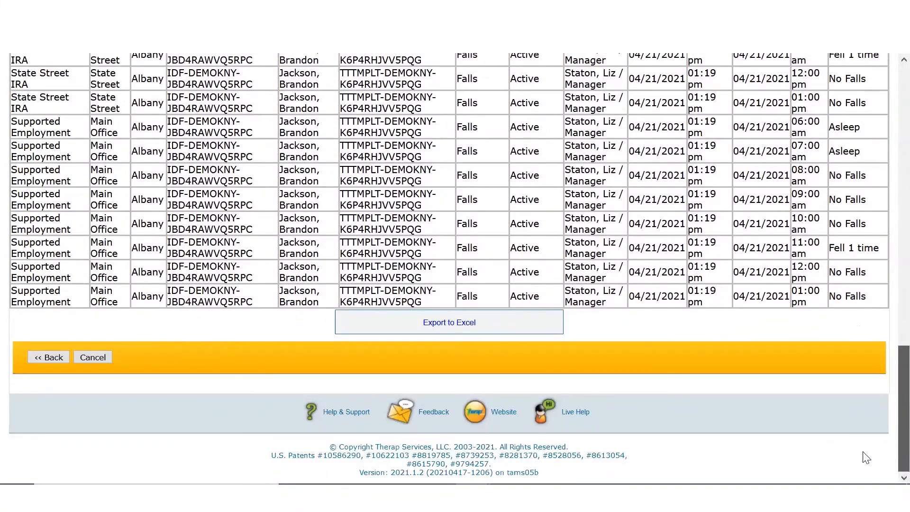
{"action": "scroll", "coordinate": [861, 444], "scroll_direction": "up", "scroll_amount": 1}
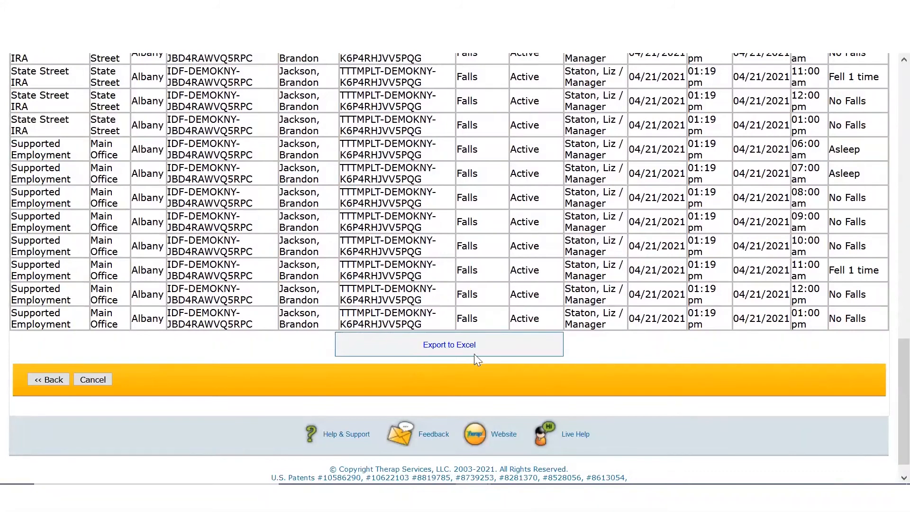
Export the Time Tracking Report by Event Date to Excel and open the exported workbook
{"action": "left_click_drag", "start_coordinate": [904, 402], "coordinate": [904, 128]}
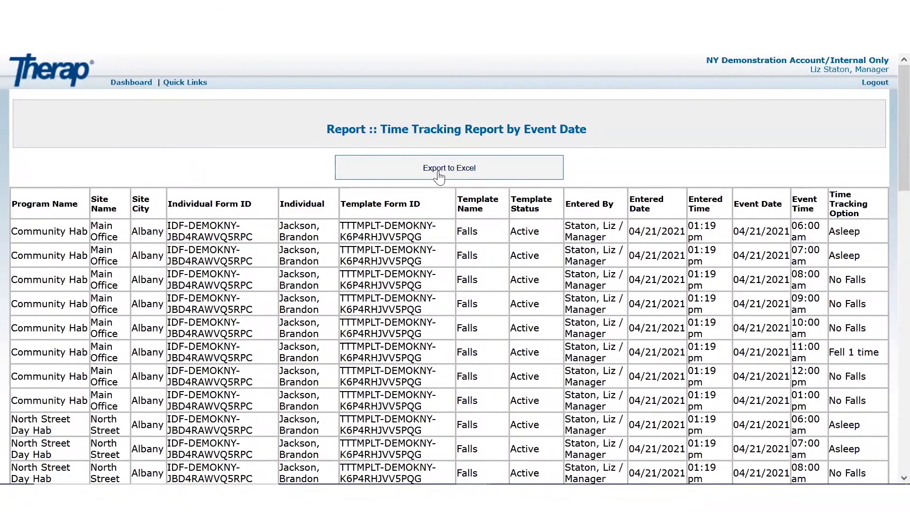
{"action": "left_click", "coordinate": [454, 172]}
{"action": "left_click", "coordinate": [492, 323]}
{"action": "left_click", "coordinate": [551, 95]}
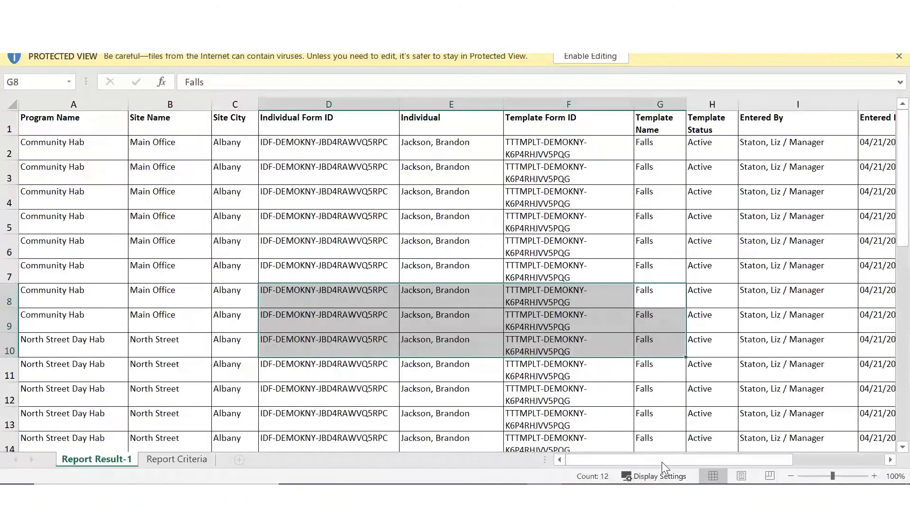
Add filters to the header row and filter the Time Tracking Option column to show only "Fell 1 time"
{"action": "left_click_drag", "start_coordinate": [662, 462], "coordinate": [888, 342]}
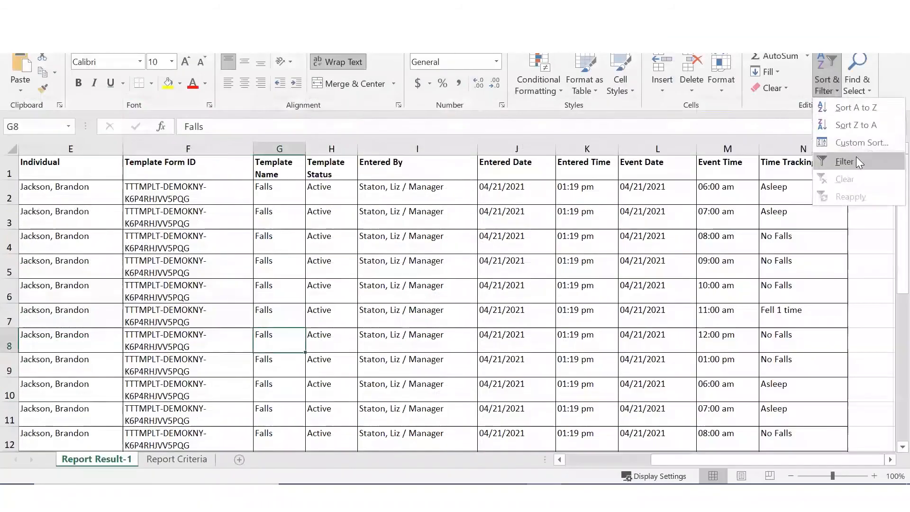
{"action": "left_click", "coordinate": [856, 157]}
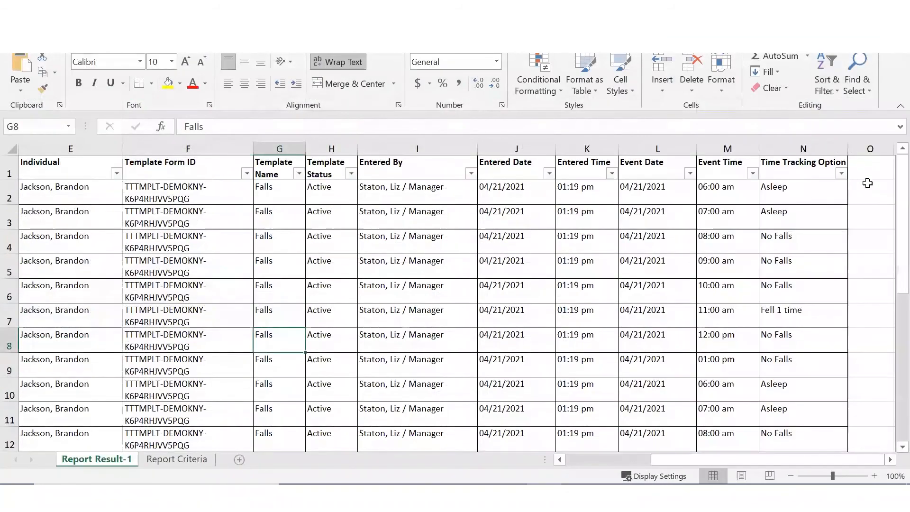
{"action": "left_click", "coordinate": [841, 174]}
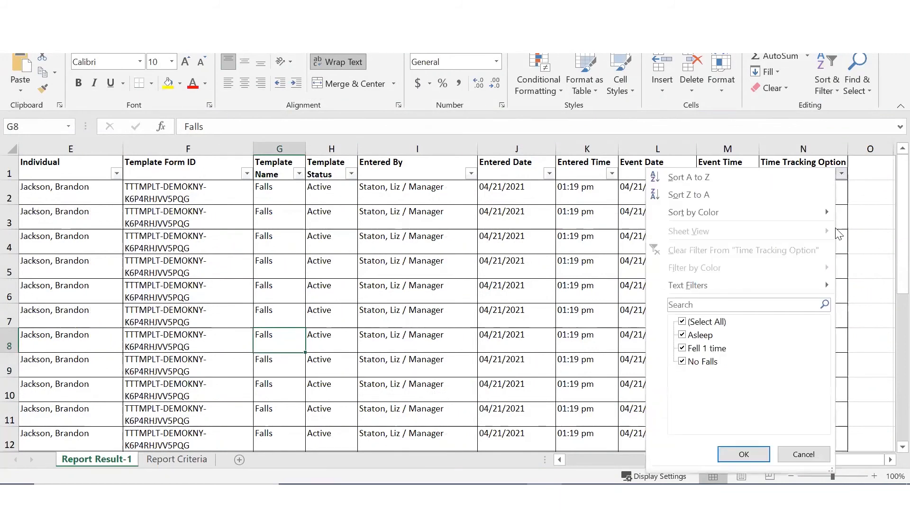
{"action": "left_click", "coordinate": [683, 323]}
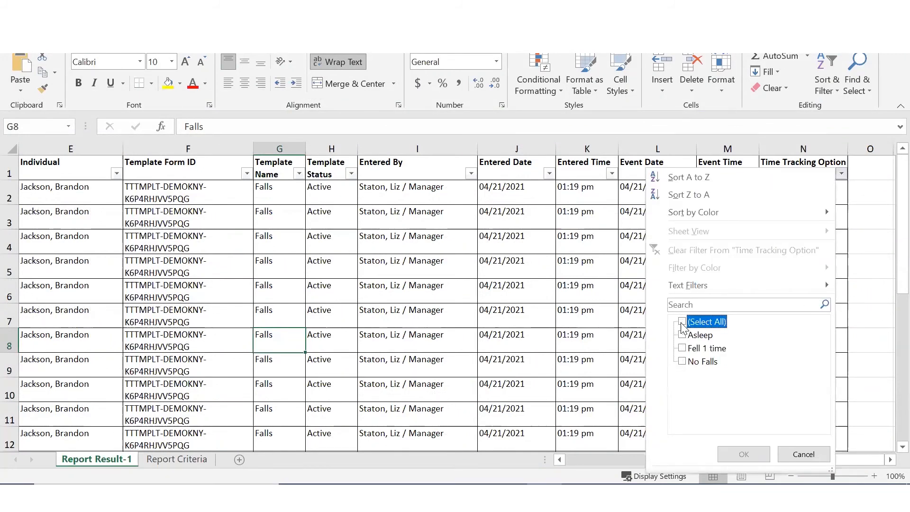
{"action": "left_click", "coordinate": [682, 348]}
{"action": "left_click", "coordinate": [746, 458]}
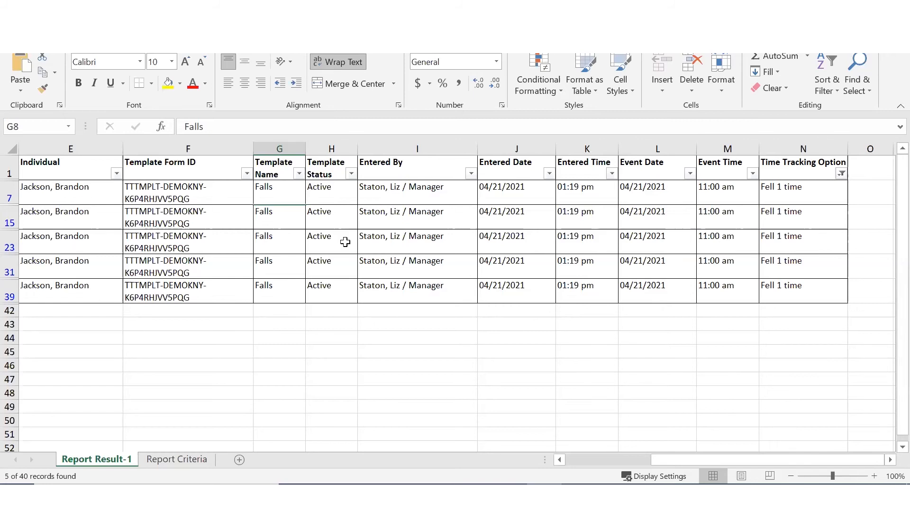
Look over the filtered rows, close the exported workbook and return to the Therap dashboard
{"action": "left_click_drag", "start_coordinate": [667, 458], "coordinate": [546, 461]}
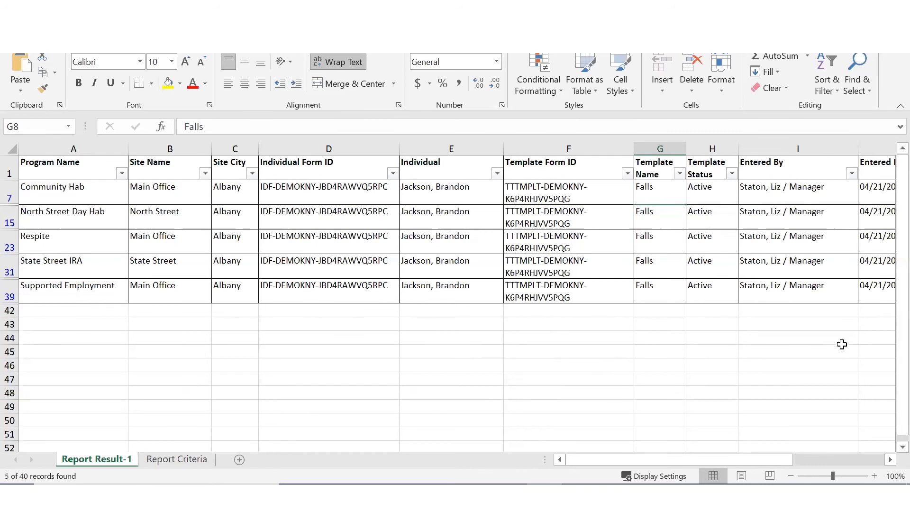
{"action": "left_click_drag", "start_coordinate": [898, 374], "coordinate": [887, 318]}
{"action": "left_click", "coordinate": [896, 14]}
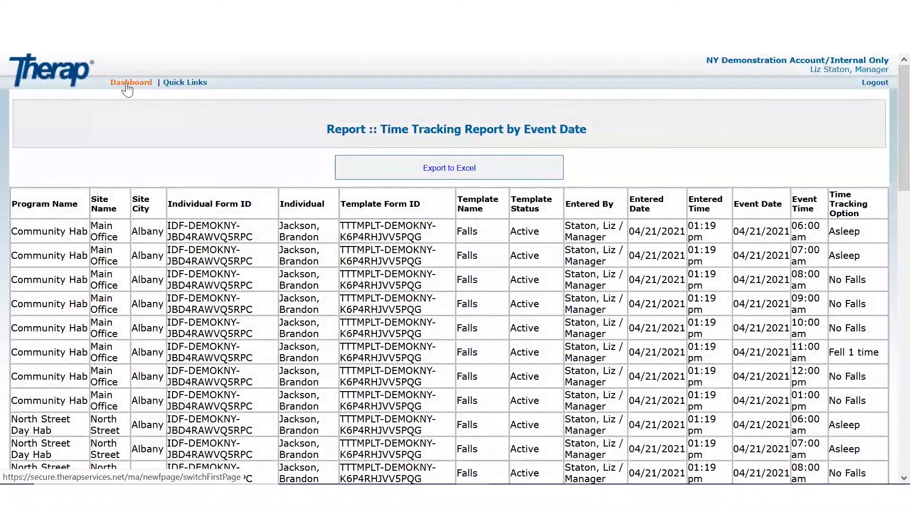
{"action": "left_click", "coordinate": [127, 85]}
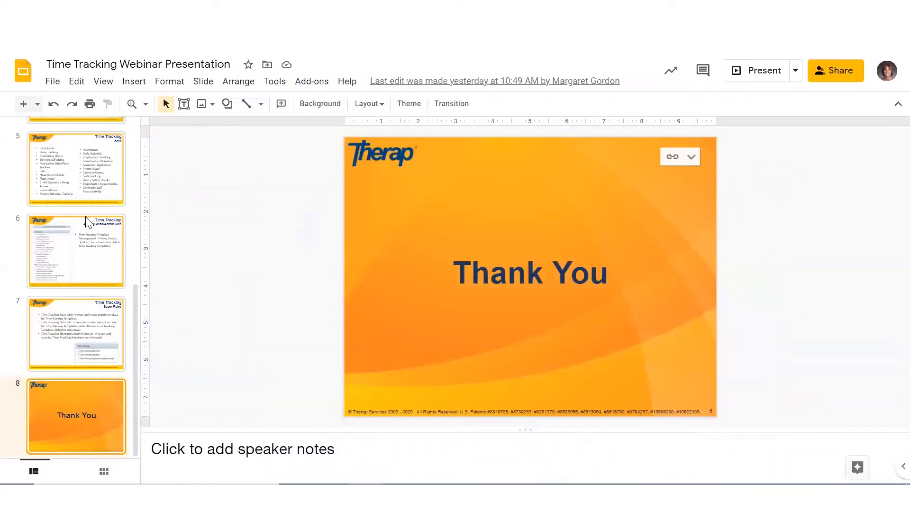
In the Time Tracking Webinar Presentation in Google Slides, present the "Time Tracking Ideas" slide
{"action": "left_click", "coordinate": [75, 186]}
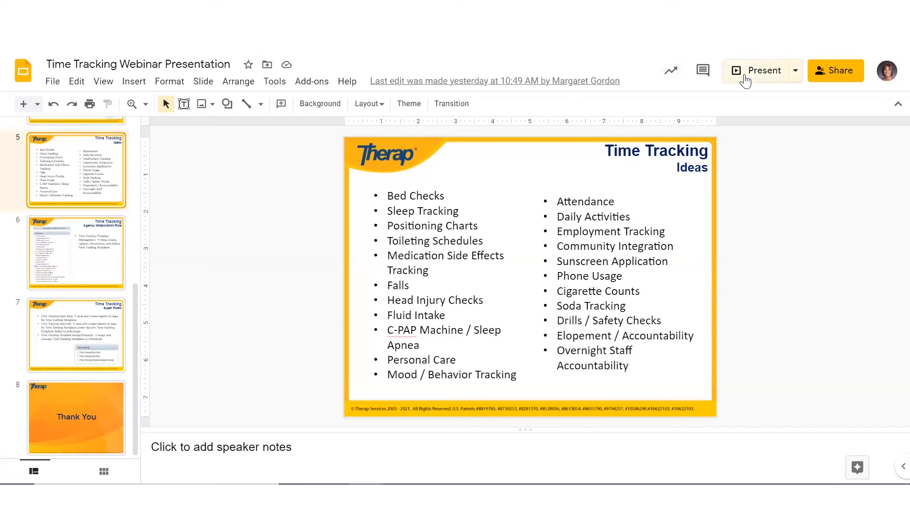
{"action": "left_click", "coordinate": [761, 75]}
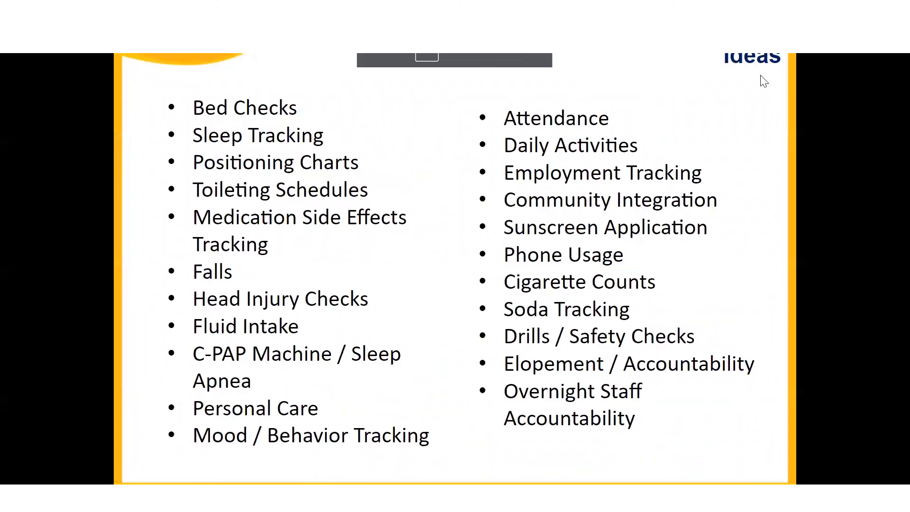
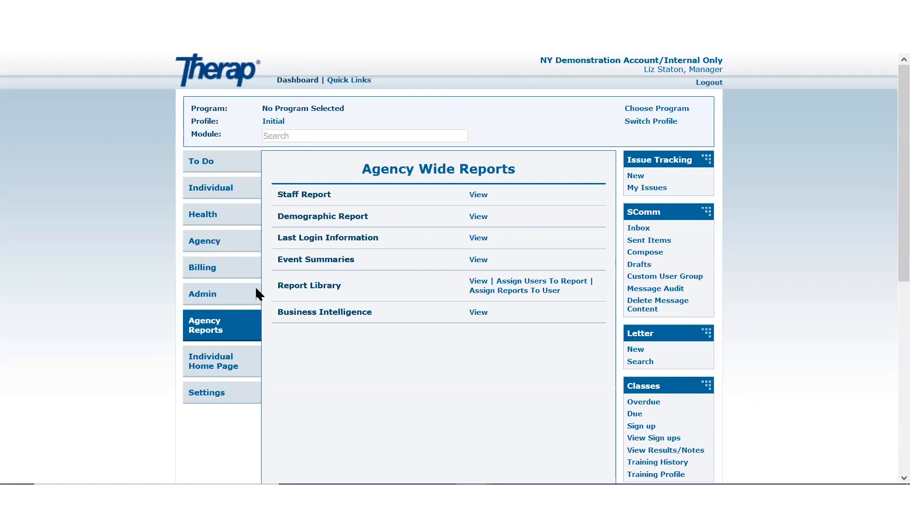
Back in Therap, find the Time Tracking section among the Individual modules and open its Monthly Report
{"action": "left_click", "coordinate": [211, 190]}
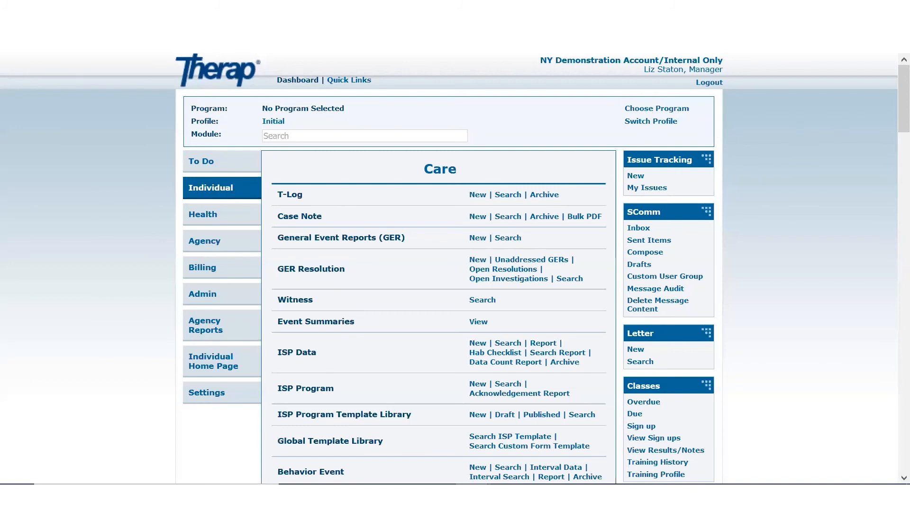
{"action": "scroll", "coordinate": [886, 135], "scroll_direction": "down", "scroll_amount": 20}
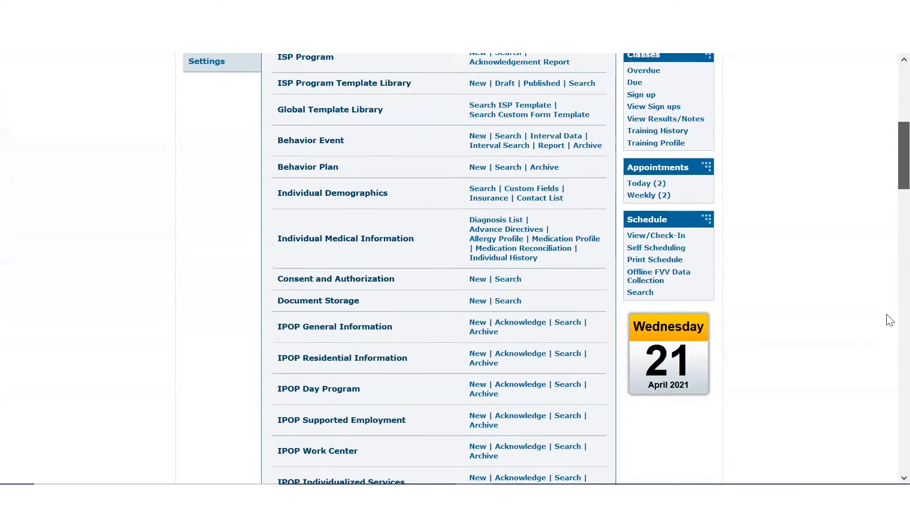
{"action": "scroll", "coordinate": [889, 328], "scroll_direction": "down", "scroll_amount": 9}
{"action": "scroll", "coordinate": [878, 337], "scroll_direction": "up", "scroll_amount": 3}
{"action": "scroll", "coordinate": [879, 397], "scroll_direction": "down", "scroll_amount": 15}
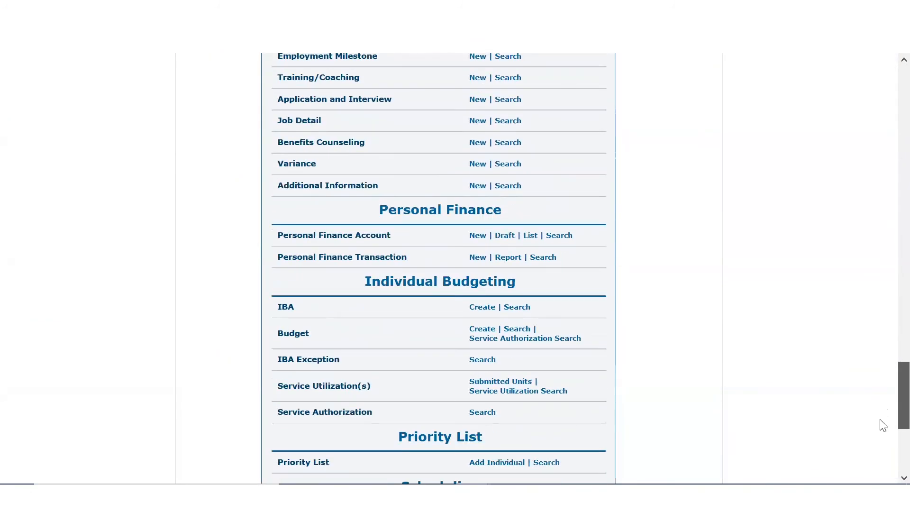
{"action": "scroll", "coordinate": [881, 346], "scroll_direction": "up", "scroll_amount": 15}
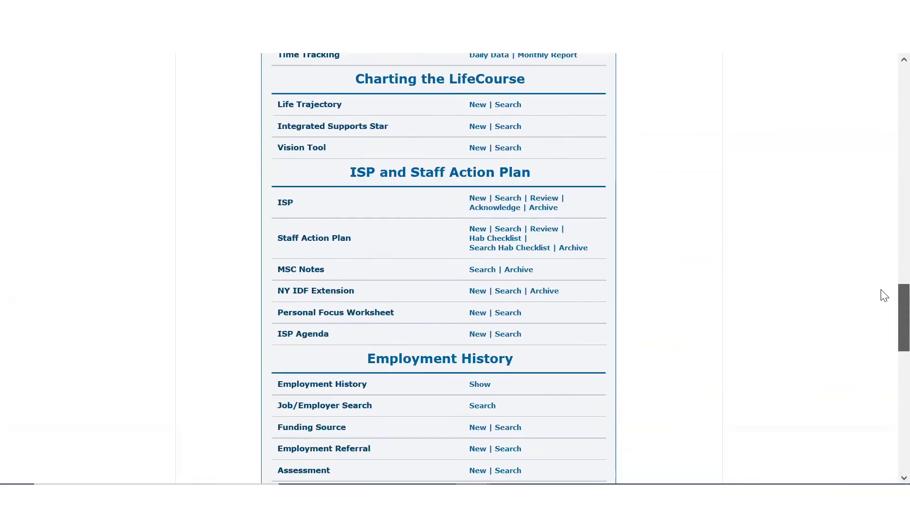
{"action": "scroll", "coordinate": [687, 278], "scroll_direction": "up", "scroll_amount": 1}
{"action": "left_click_drag", "start_coordinate": [389, 173], "coordinate": [506, 177]}
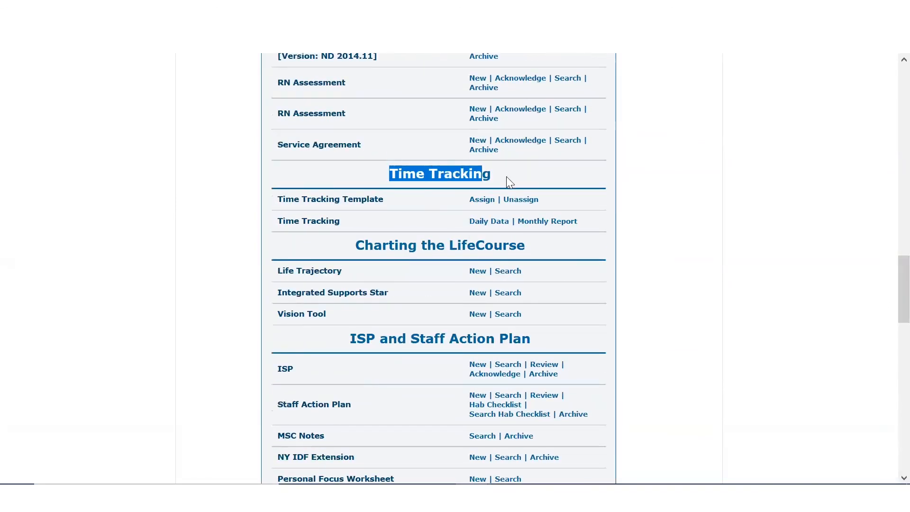
{"action": "left_click", "coordinate": [547, 225]}
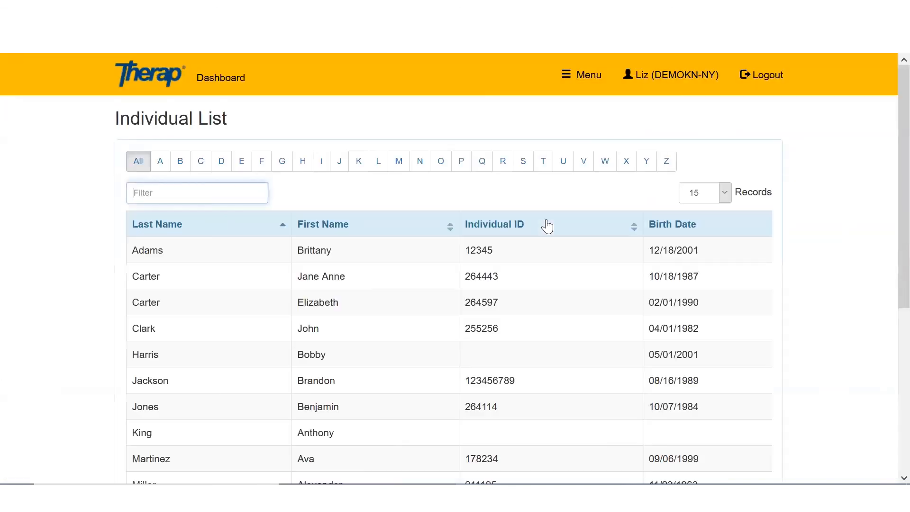
Choose the sixth individual in the list for the Monthly Report and set the template to Mood Tracking
{"action": "left_click", "coordinate": [152, 389]}
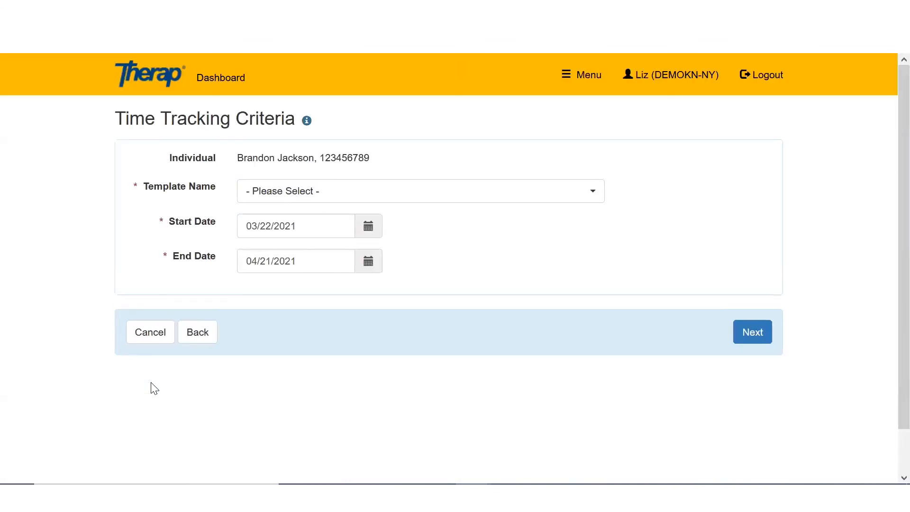
{"action": "left_click", "coordinate": [429, 195]}
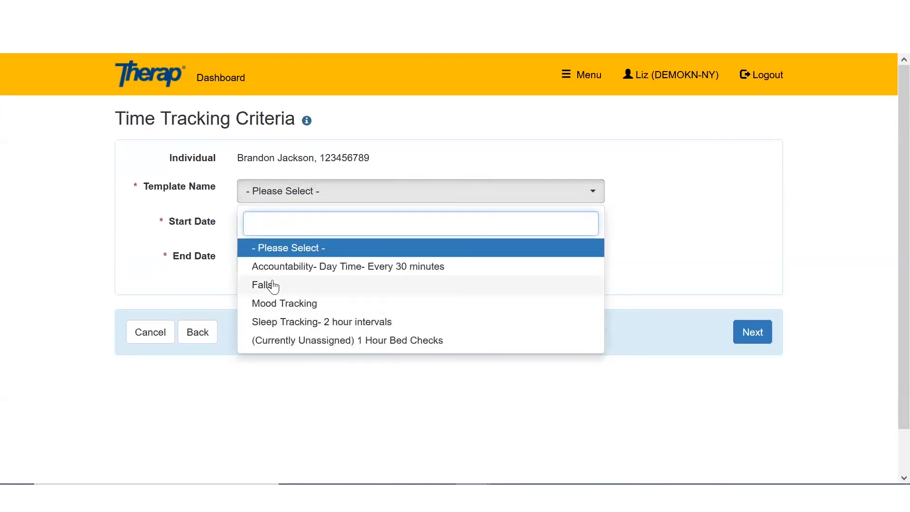
{"action": "left_click", "coordinate": [275, 309]}
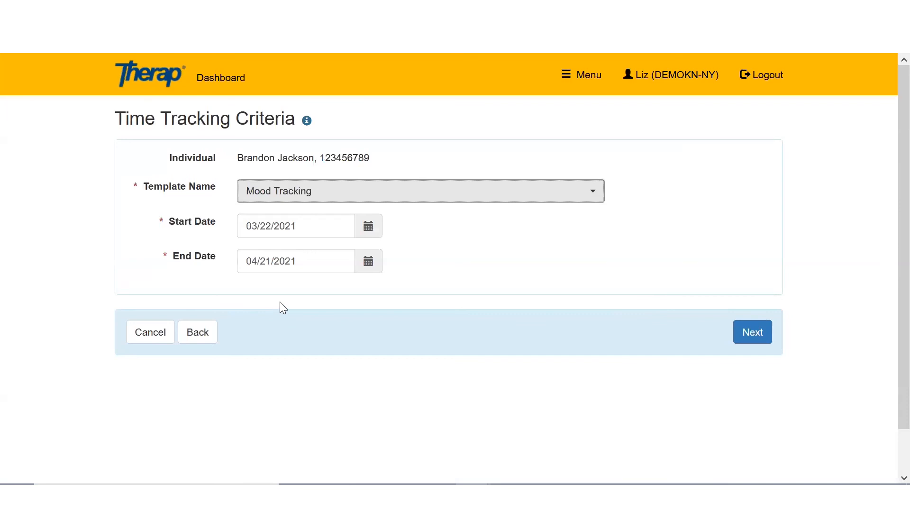
Try to run the Mood Tracking report for the date range 10/01/2021 to 10/31/2021
{"action": "left_click", "coordinate": [374, 226]}
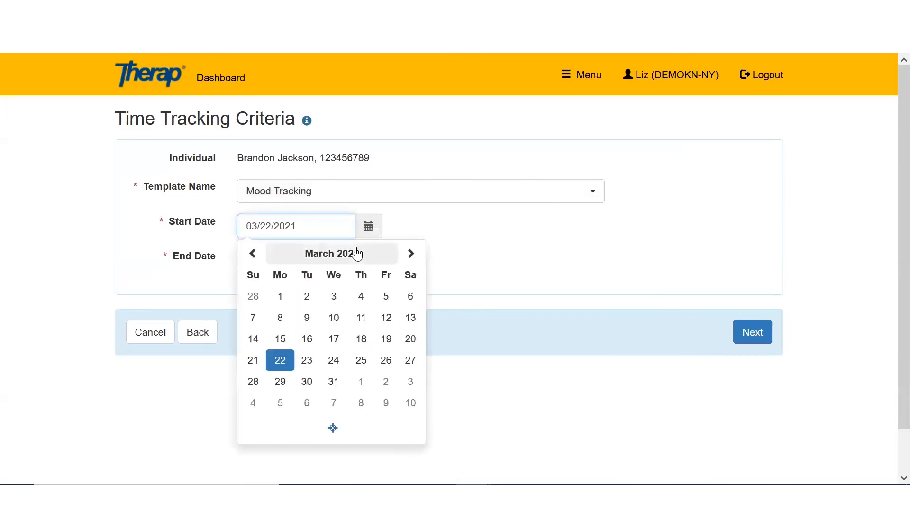
{"action": "left_click", "coordinate": [354, 251]}
{"action": "left_click", "coordinate": [313, 374]}
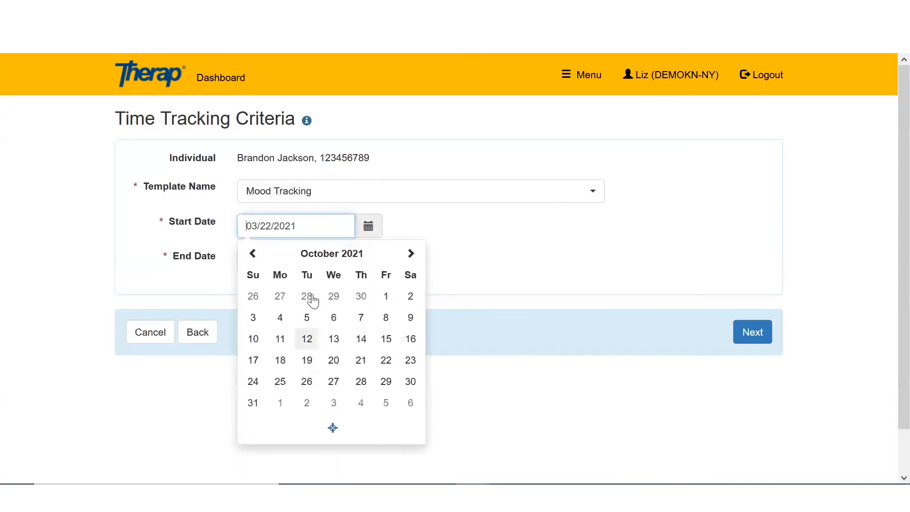
{"action": "left_click", "coordinate": [380, 295]}
{"action": "left_click", "coordinate": [370, 266]}
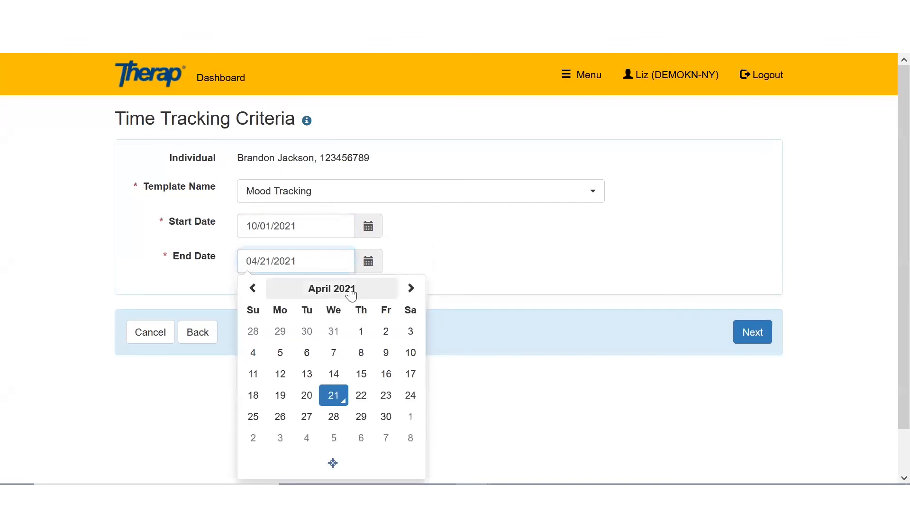
{"action": "left_click", "coordinate": [349, 289]}
{"action": "left_click", "coordinate": [314, 406]}
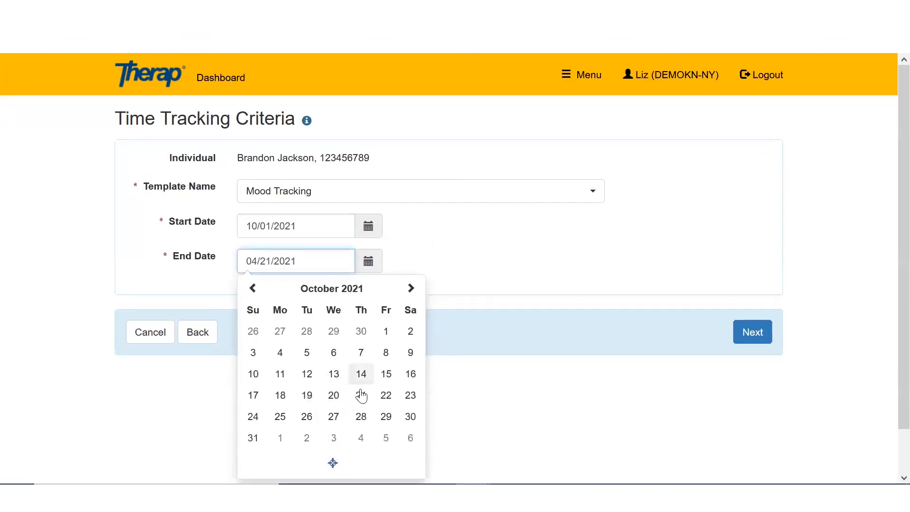
{"action": "left_click", "coordinate": [253, 439]}
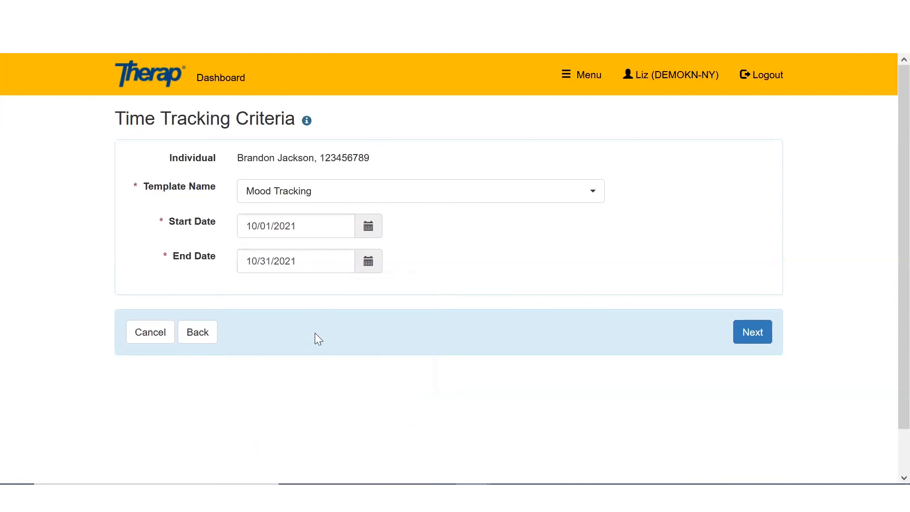
{"action": "left_click", "coordinate": [754, 335]}
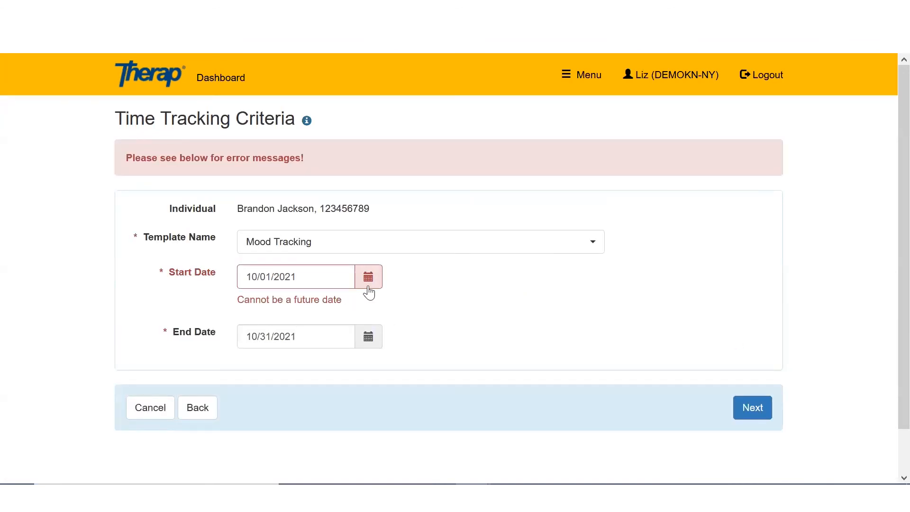
Set the report's start date to 10/01/2020
{"action": "left_click", "coordinate": [364, 284]}
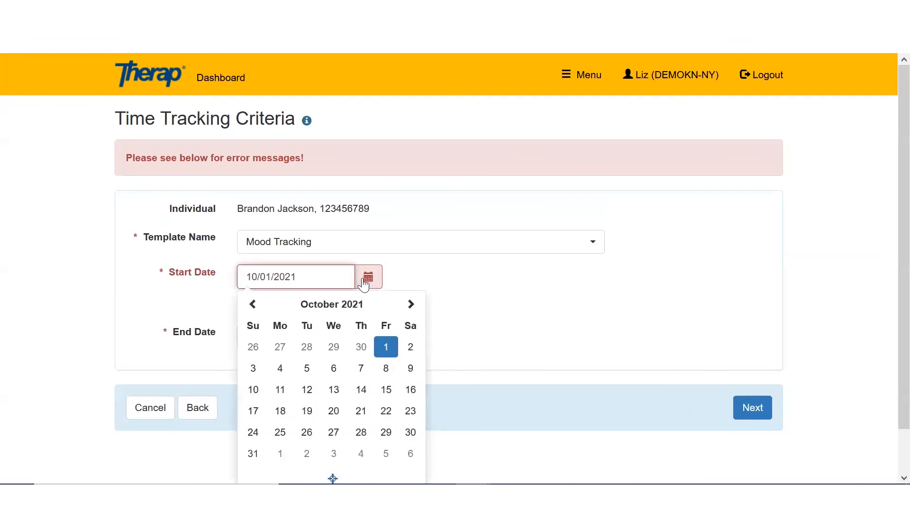
{"action": "left_click", "coordinate": [244, 307]}
{"action": "left_click", "coordinate": [244, 308]}
{"action": "left_click", "coordinate": [244, 307]}
{"action": "left_click", "coordinate": [244, 307]}
{"action": "left_click", "coordinate": [245, 307]}
{"action": "left_click", "coordinate": [244, 308]}
{"action": "left_click", "coordinate": [244, 307]}
{"action": "left_click", "coordinate": [244, 307]}
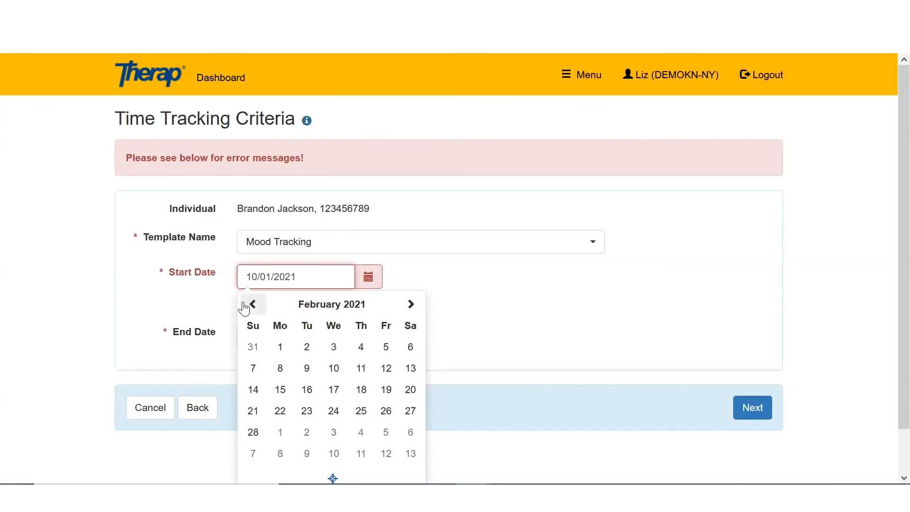
{"action": "left_click", "coordinate": [244, 307]}
{"action": "left_click", "coordinate": [244, 307]}
{"action": "left_click", "coordinate": [244, 307]}
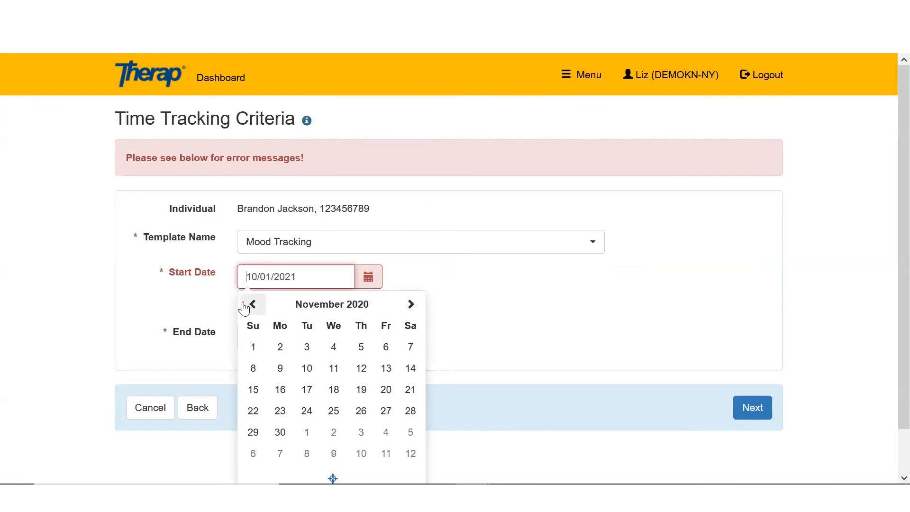
{"action": "left_click", "coordinate": [244, 307]}
{"action": "left_click", "coordinate": [361, 347]}
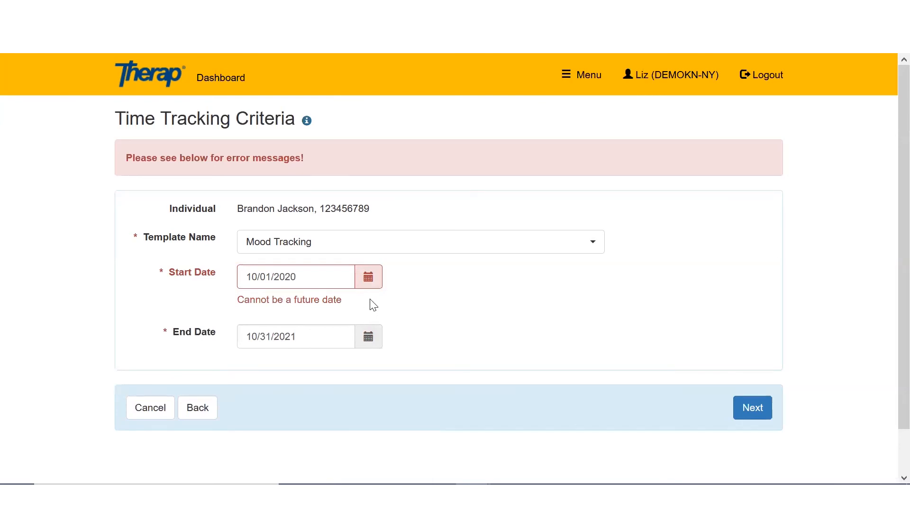
Set the end date to 10/31/2020 and generate the Mood Tracking report
{"action": "left_click", "coordinate": [368, 339]}
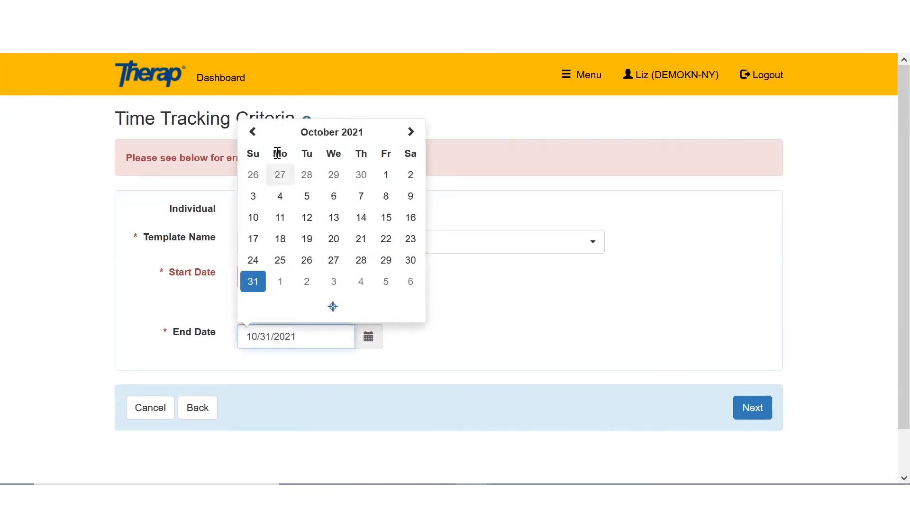
{"action": "left_click", "coordinate": [252, 132]}
{"action": "left_click", "coordinate": [253, 132]}
{"action": "left_click", "coordinate": [253, 132]}
{"action": "left_click", "coordinate": [253, 132]}
{"action": "left_click", "coordinate": [252, 132]}
{"action": "left_click", "coordinate": [253, 132]}
{"action": "left_click", "coordinate": [253, 132]}
{"action": "left_click", "coordinate": [253, 132]}
{"action": "left_click", "coordinate": [253, 132]}
{"action": "left_click", "coordinate": [253, 132]}
{"action": "left_click", "coordinate": [252, 132]}
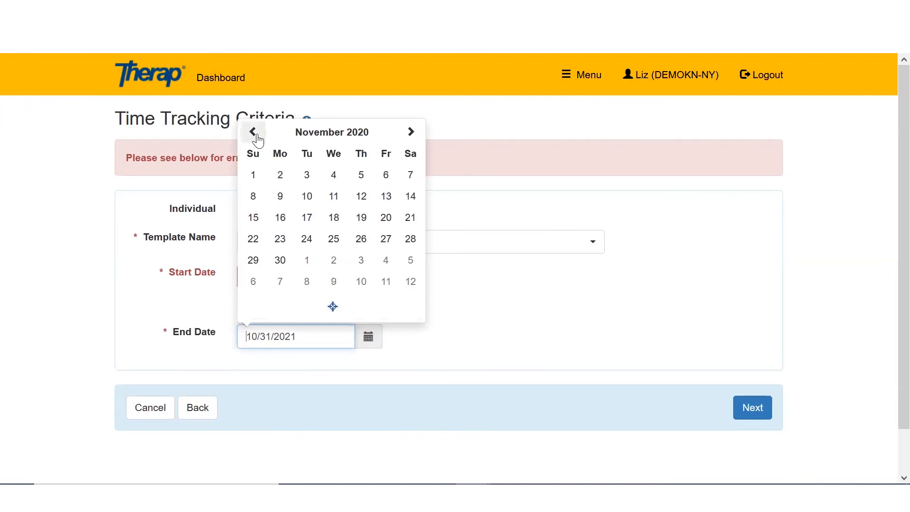
{"action": "left_click", "coordinate": [252, 132]}
{"action": "left_click", "coordinate": [409, 263]}
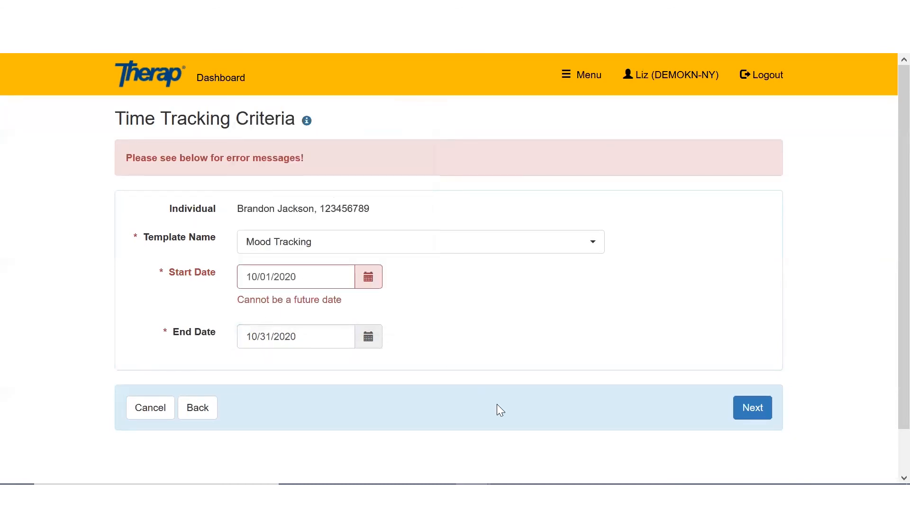
{"action": "left_click", "coordinate": [743, 412]}
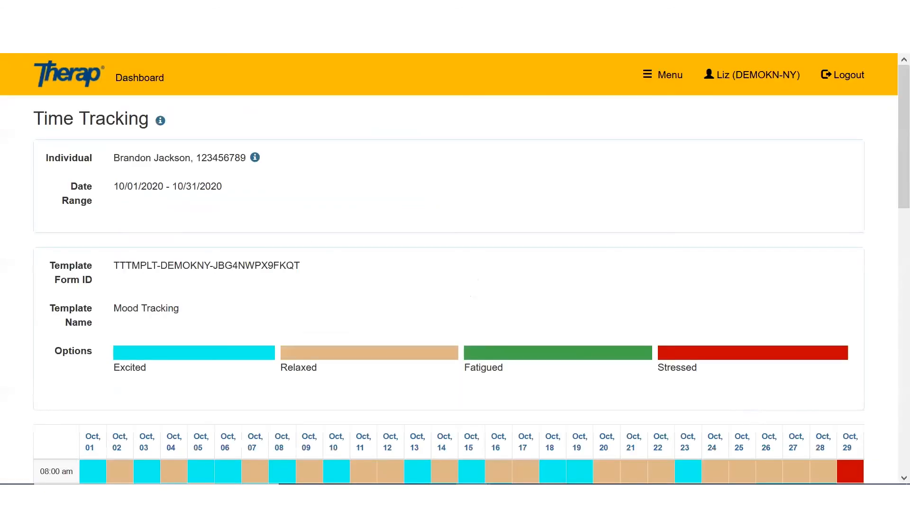
Examine the color-coded October mood grid for patterns across days and time slots
{"action": "scroll", "coordinate": [887, 198], "scroll_direction": "down", "scroll_amount": 3}
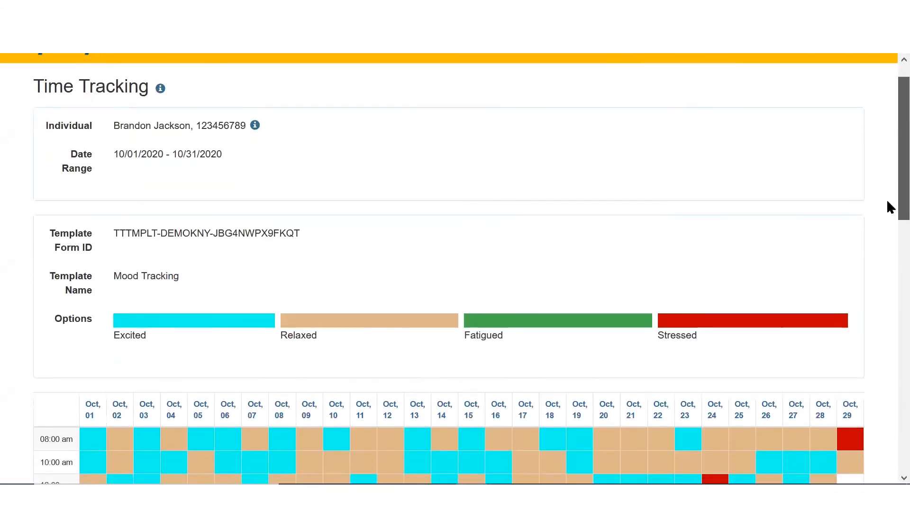
{"action": "scroll", "coordinate": [456, 268], "scroll_direction": "down", "scroll_amount": 2}
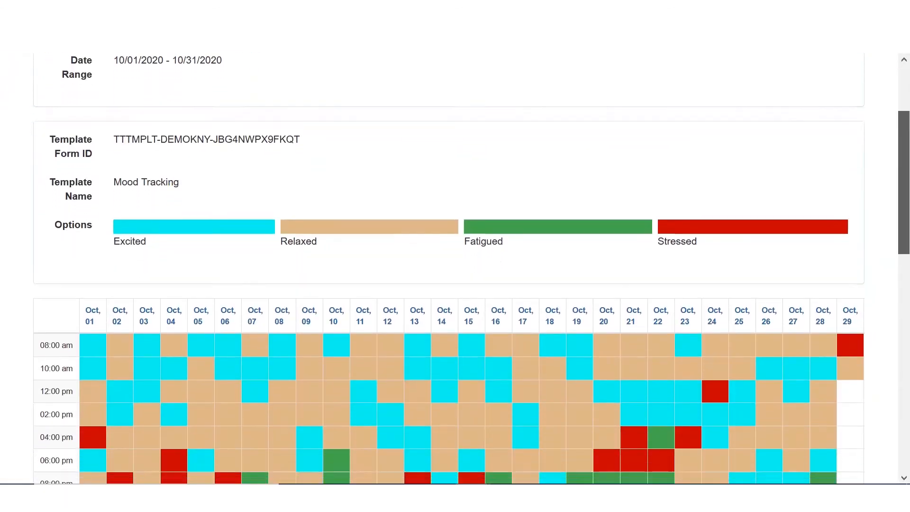
{"action": "scroll", "coordinate": [455, 268], "scroll_direction": "down", "scroll_amount": 1}
{"action": "scroll", "coordinate": [455, 267], "scroll_direction": "down", "scroll_amount": 1}
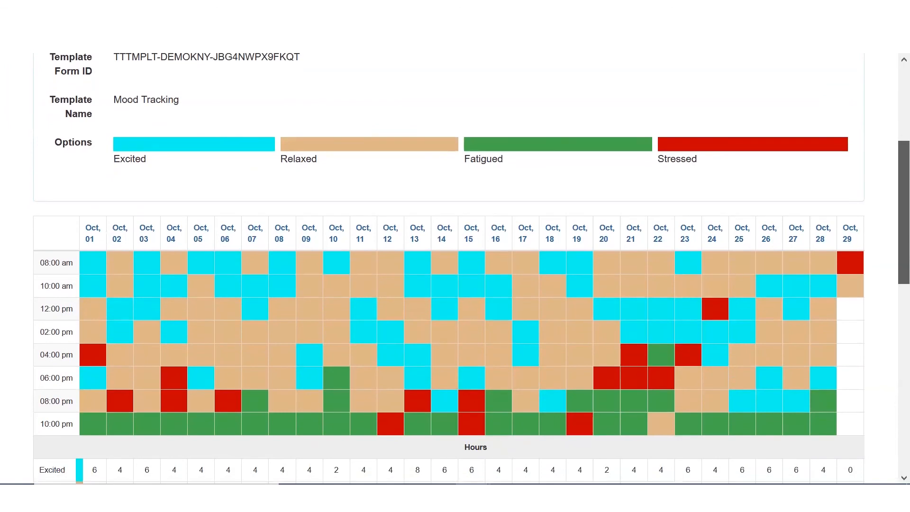
{"action": "scroll", "coordinate": [455, 267], "scroll_direction": "down", "scroll_amount": 2}
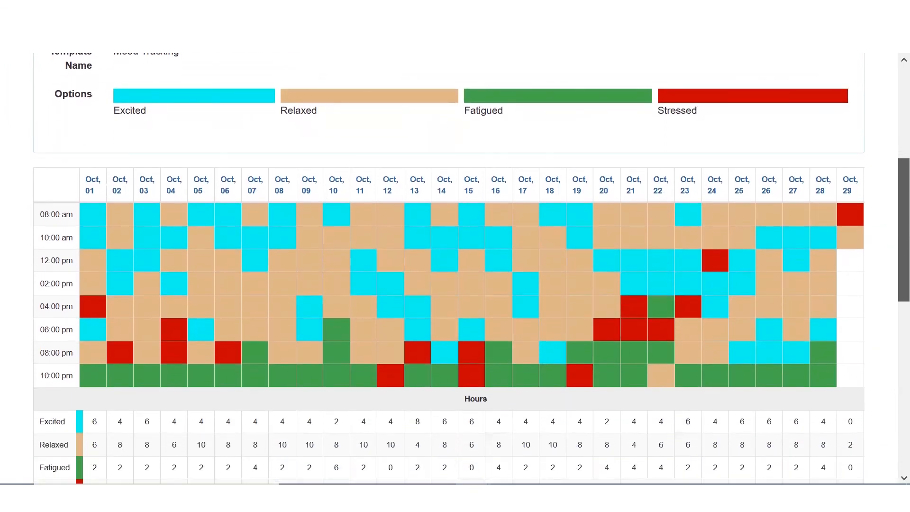
{"action": "scroll", "coordinate": [472, 268], "scroll_direction": "down", "scroll_amount": 1}
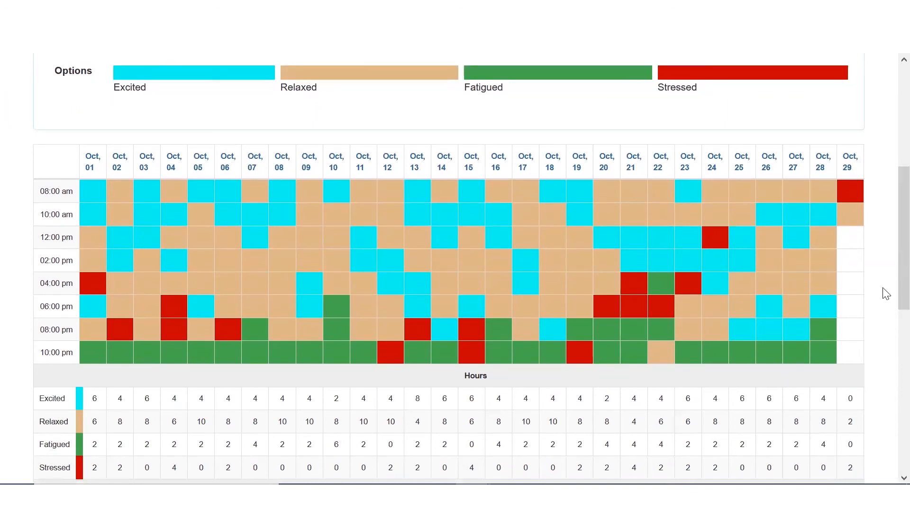
{"action": "left_click_drag", "start_coordinate": [888, 265], "coordinate": [888, 292]}
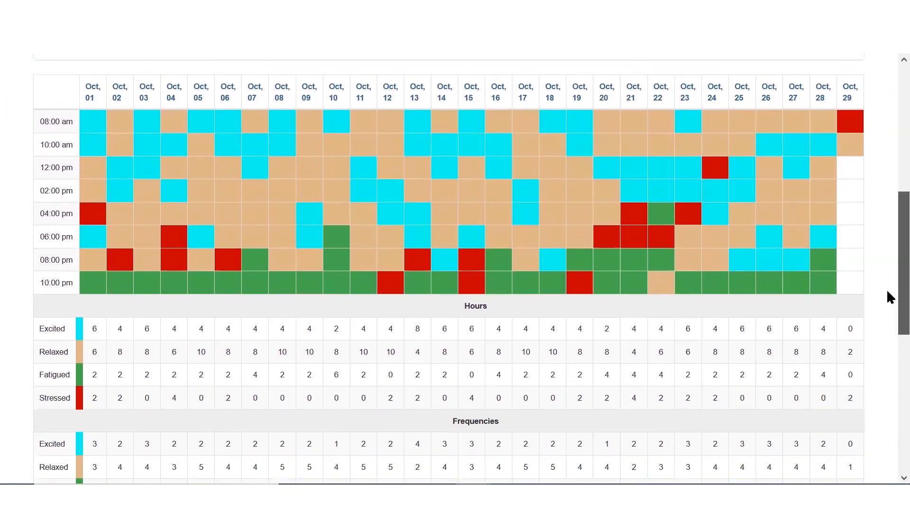
Review the report's Hours and Frequencies rows and the table of maximum, minimum and average times and frequencies
{"action": "scroll", "coordinate": [887, 304], "scroll_direction": "down", "scroll_amount": 3}
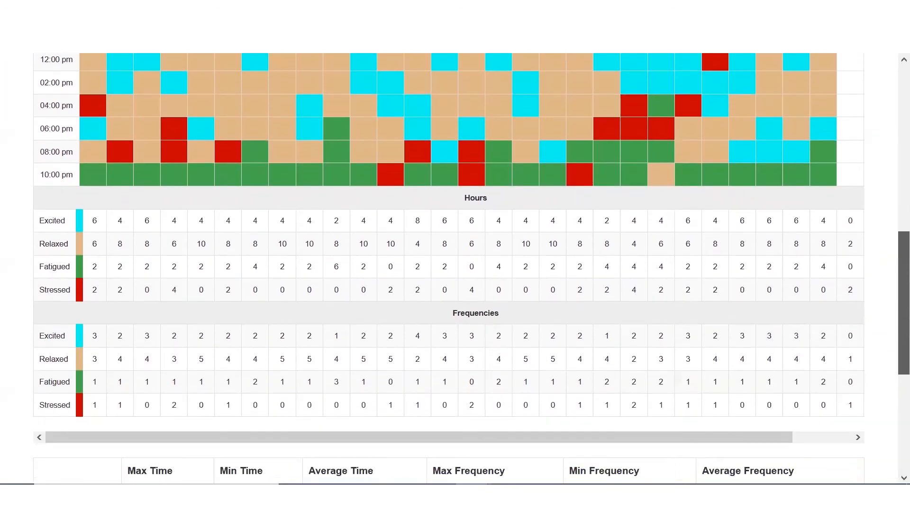
{"action": "scroll", "coordinate": [890, 400], "scroll_direction": "down", "scroll_amount": 4}
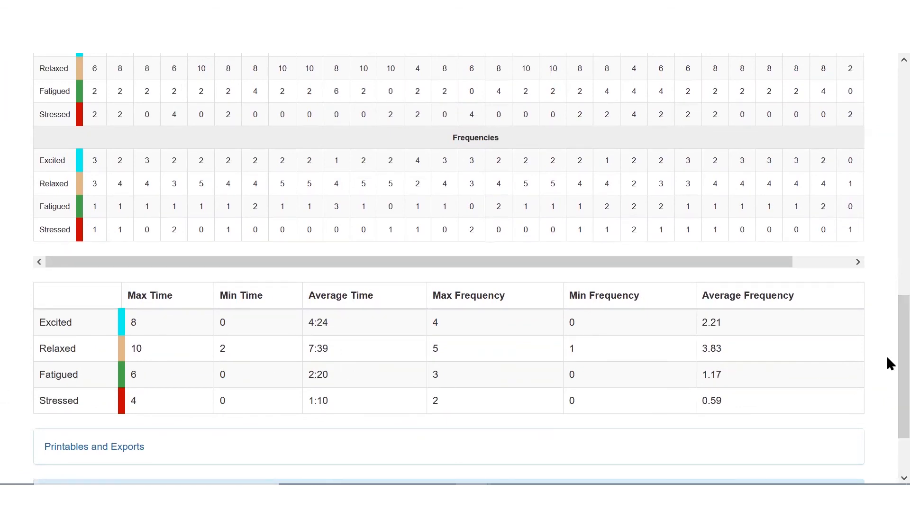
{"action": "scroll", "coordinate": [888, 363], "scroll_direction": "down", "scroll_amount": 1}
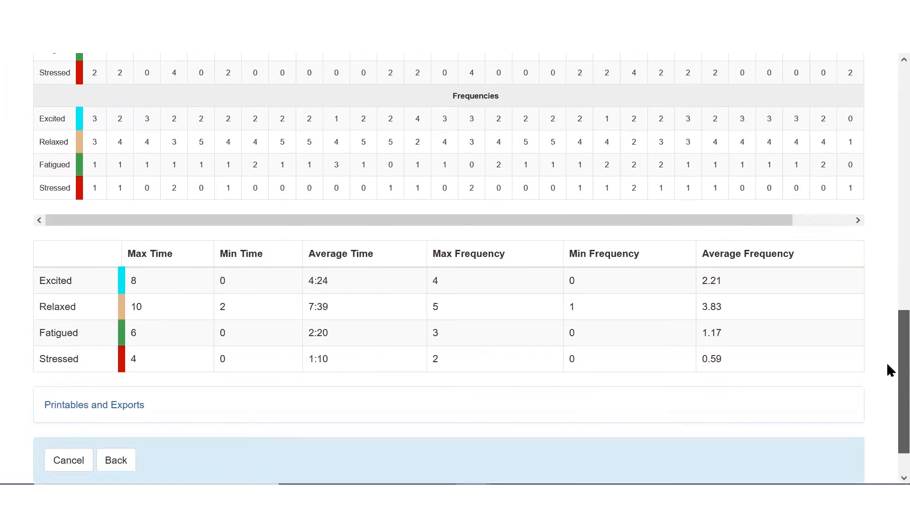
{"action": "scroll", "coordinate": [888, 350], "scroll_direction": "up", "scroll_amount": 1}
{"action": "scroll", "coordinate": [886, 341], "scroll_direction": "up", "scroll_amount": 3}
{"action": "scroll", "coordinate": [888, 374], "scroll_direction": "down", "scroll_amount": 4}
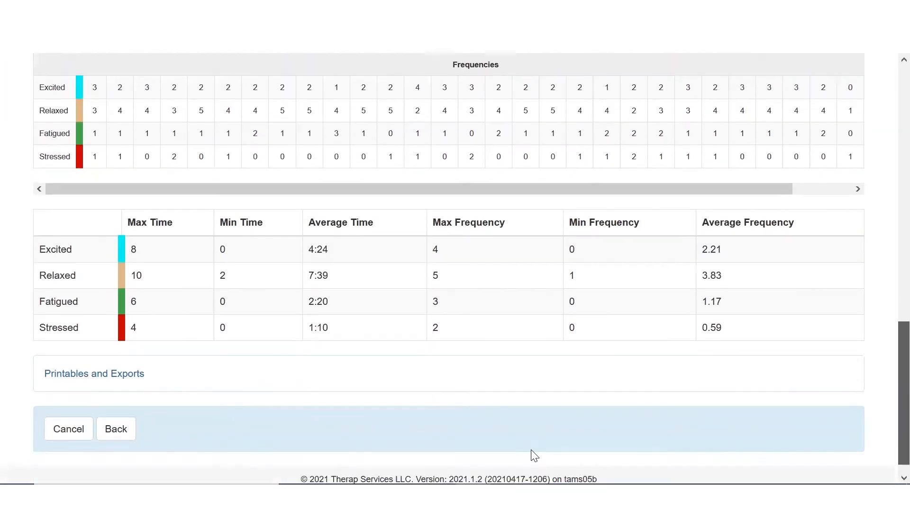
Display the monthly Mood Tracking report as a PDF, open it in Firefox and look it over
{"action": "left_click", "coordinate": [78, 374]}
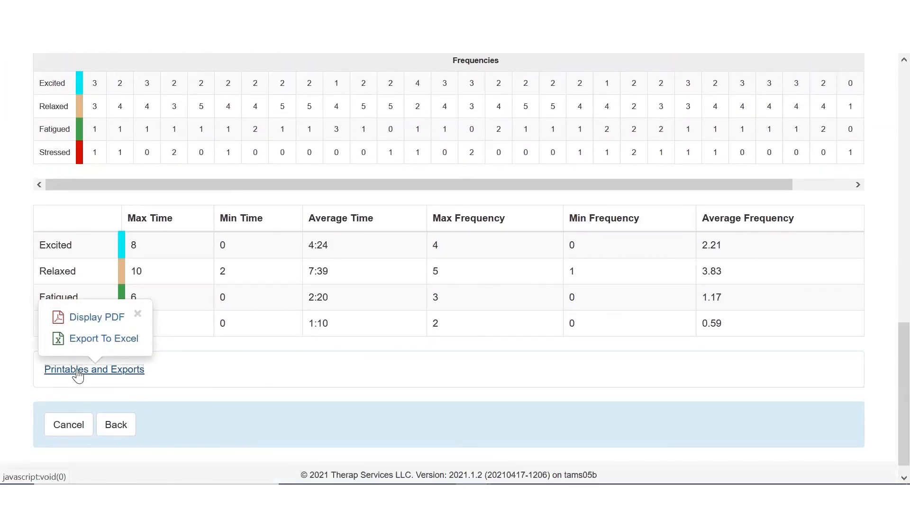
{"action": "left_click", "coordinate": [80, 326]}
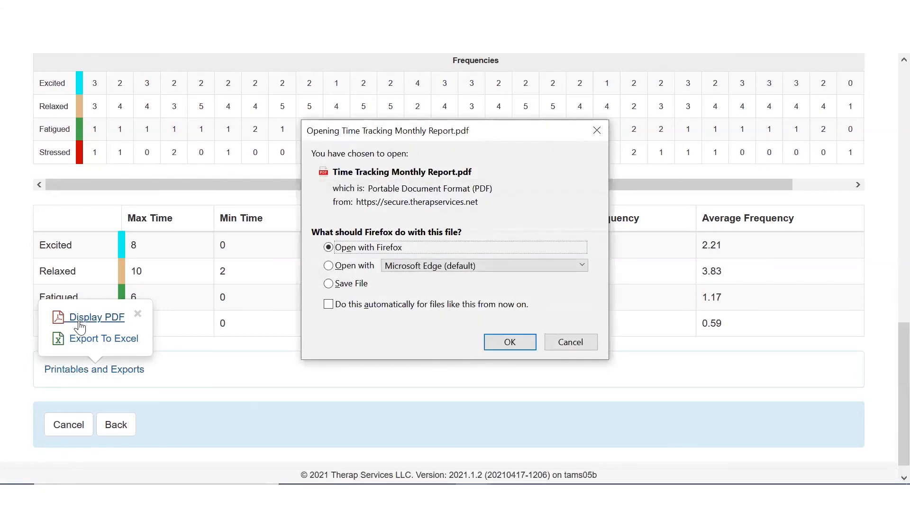
{"action": "left_click", "coordinate": [493, 339]}
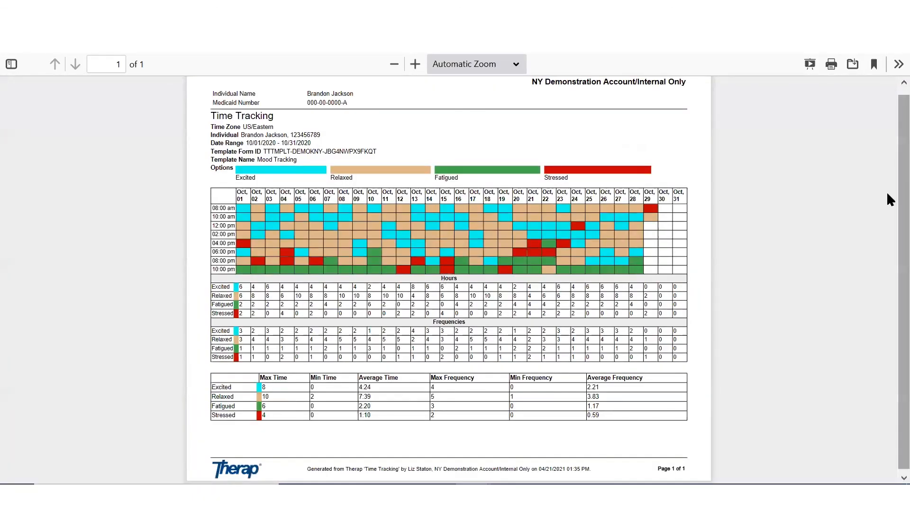
{"action": "scroll", "coordinate": [888, 199], "scroll_direction": "down", "scroll_amount": 1}
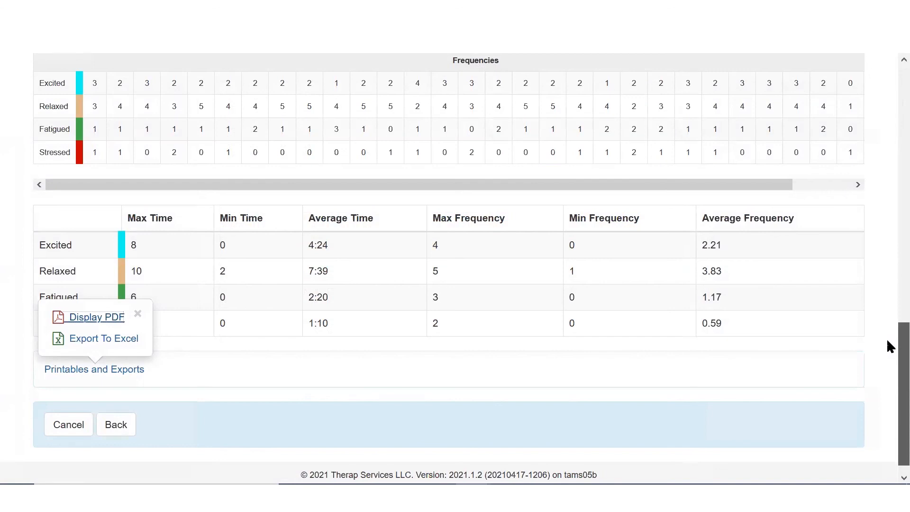
Leave the monthly report for the Dashboard and open the Individual Home Page list
{"action": "scroll", "coordinate": [886, 337], "scroll_direction": "up", "scroll_amount": 8}
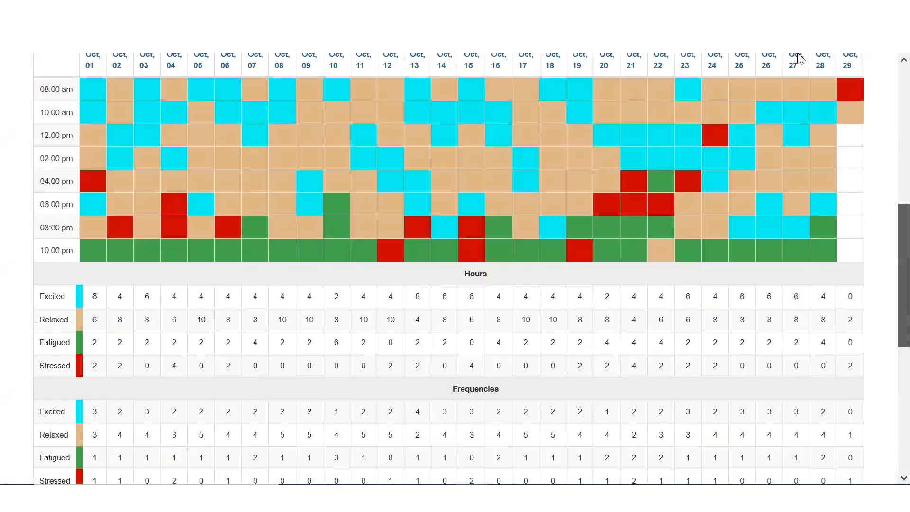
{"action": "scroll", "coordinate": [800, 58], "scroll_direction": "up", "scroll_amount": 8}
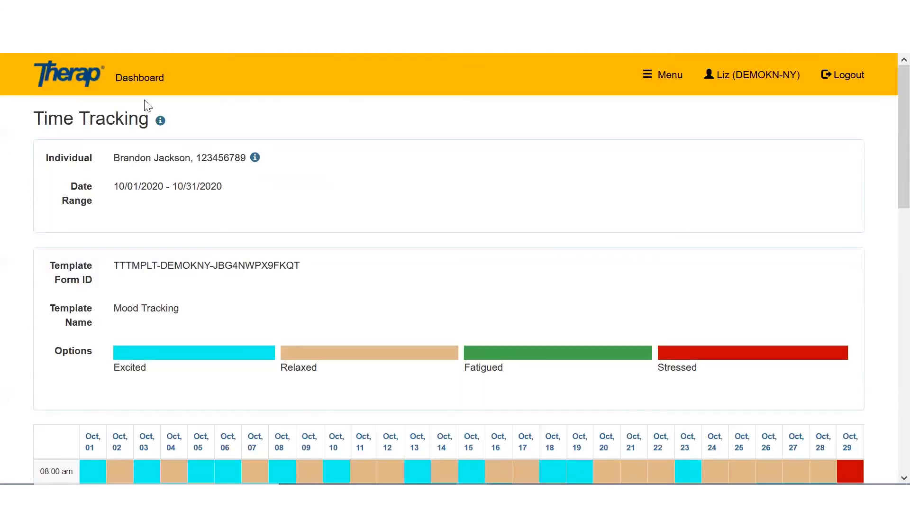
{"action": "left_click", "coordinate": [137, 78]}
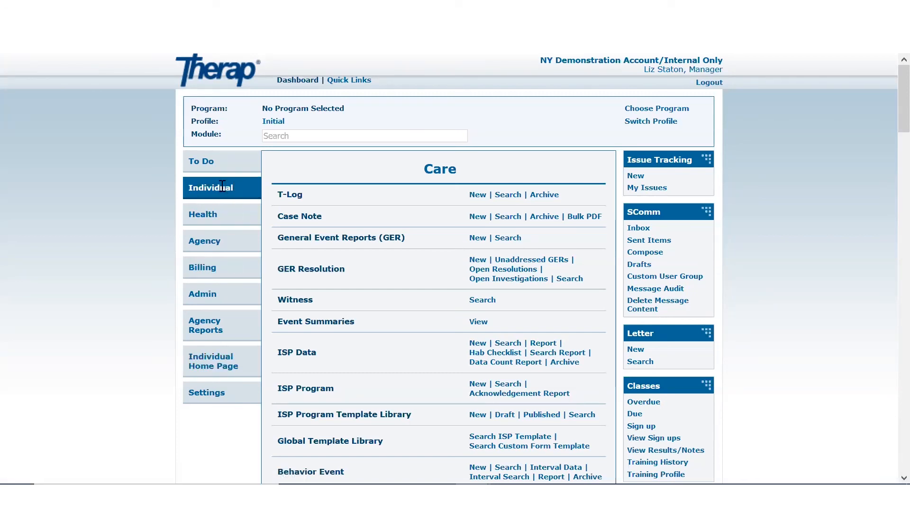
{"action": "left_click", "coordinate": [221, 366]}
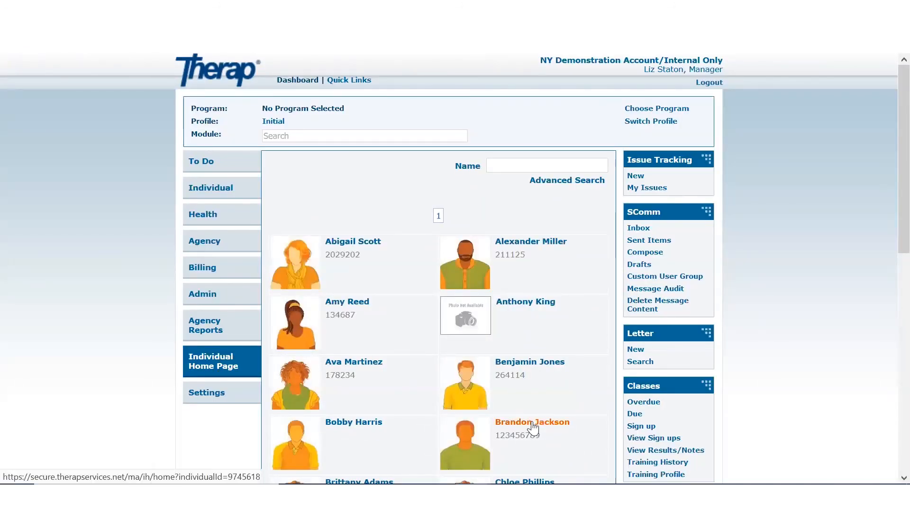
Open the home page of the second individual in the list's fourth row and expand its Time Tracking module
{"action": "left_click", "coordinate": [532, 426]}
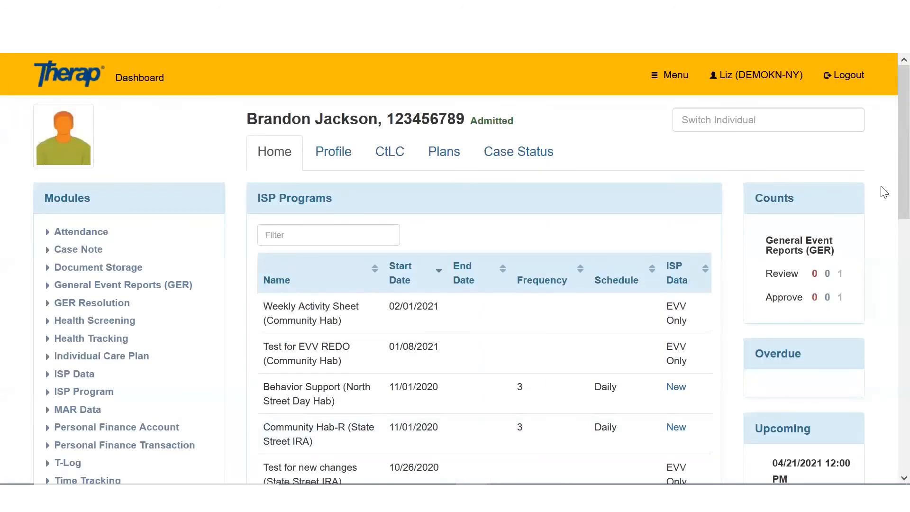
{"action": "scroll", "coordinate": [887, 190], "scroll_direction": "down", "scroll_amount": 4}
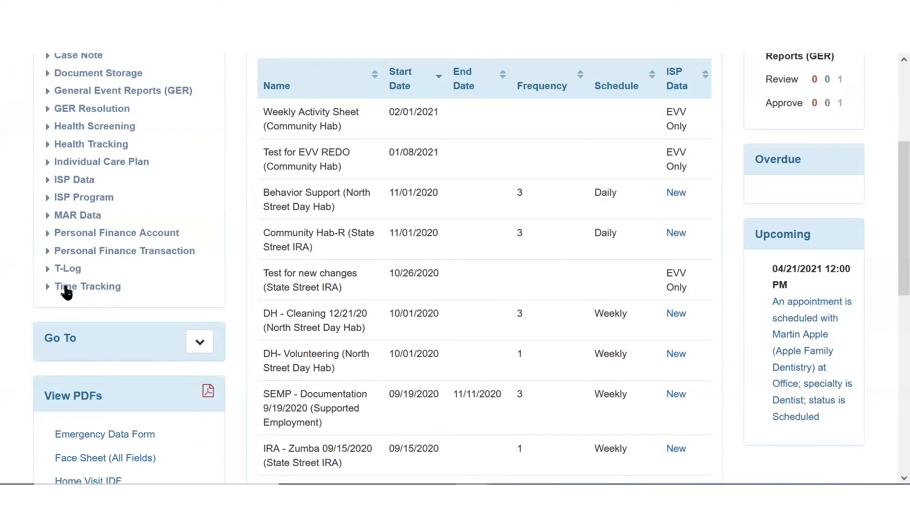
{"action": "left_click", "coordinate": [66, 293]}
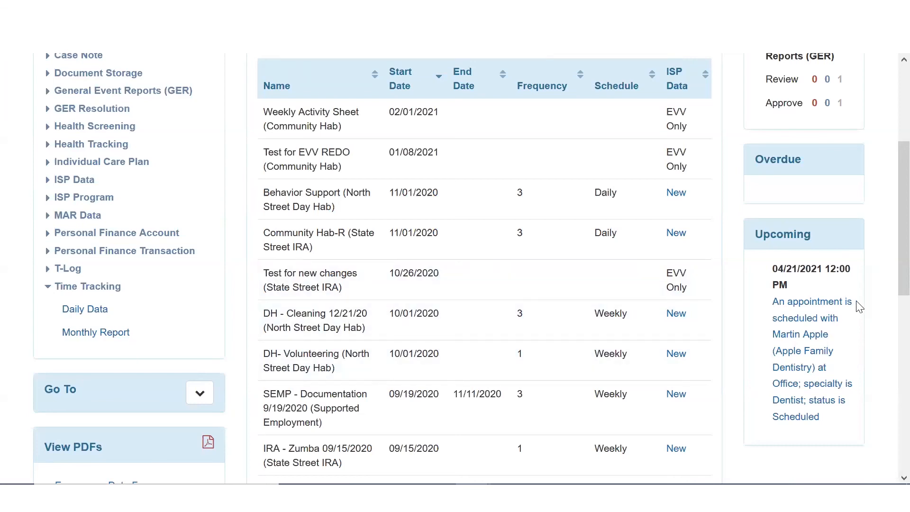
Leave the individual's home page and return to the Dashboard
{"action": "left_click_drag", "start_coordinate": [888, 276], "coordinate": [185, 192]}
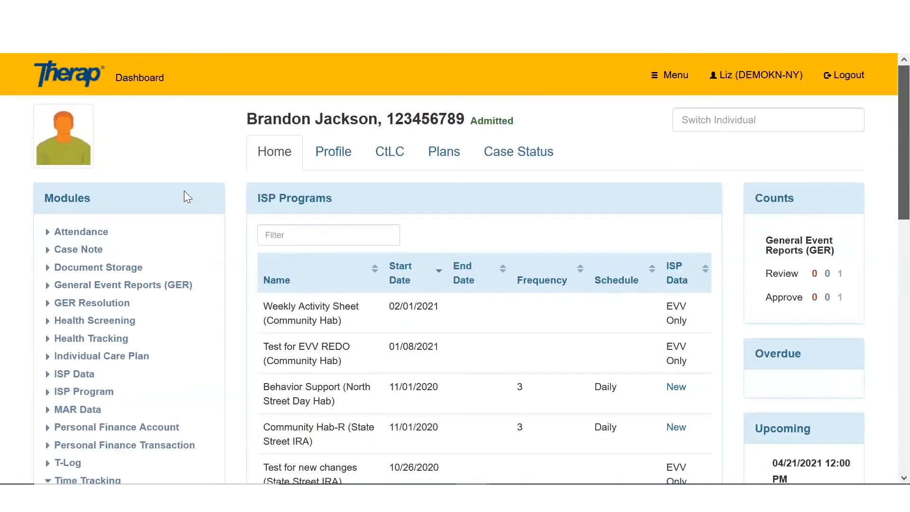
{"action": "left_click_drag", "start_coordinate": [898, 195], "coordinate": [897, 55]}
{"action": "left_click", "coordinate": [137, 83]}
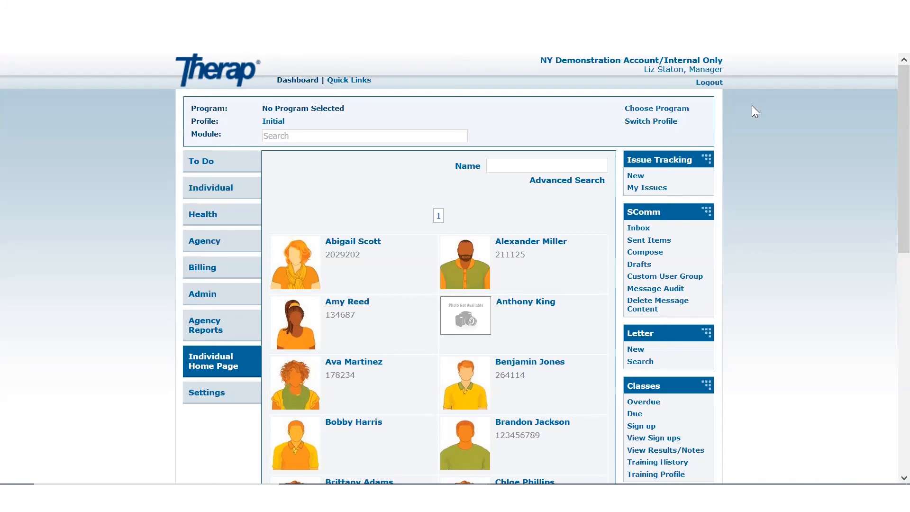
Open a new Time Tracking Template form from the Agency modules, ready to enter the Template Name
{"action": "left_click", "coordinate": [197, 196]}
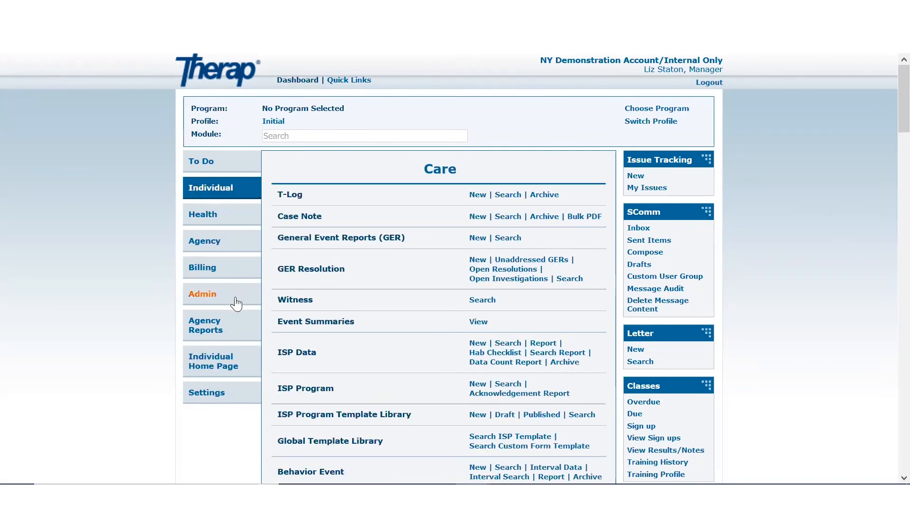
{"action": "left_click", "coordinate": [211, 243]}
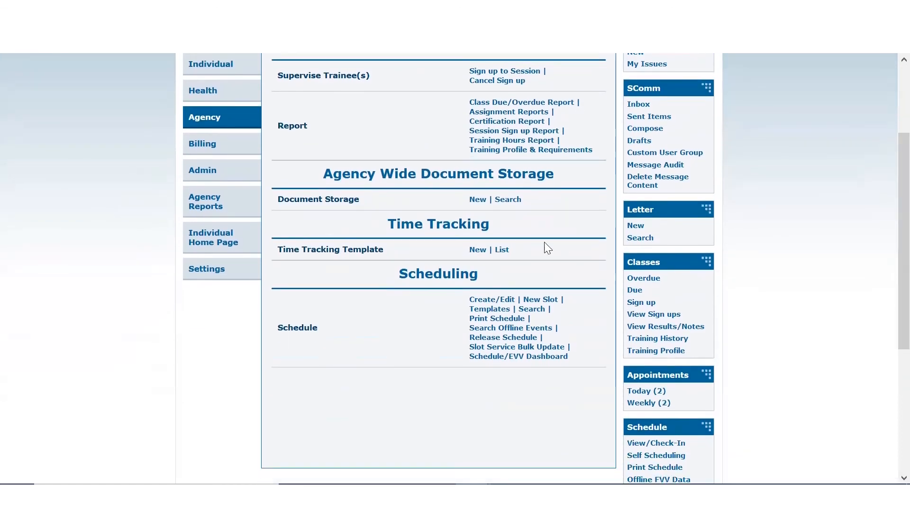
{"action": "left_click", "coordinate": [476, 255]}
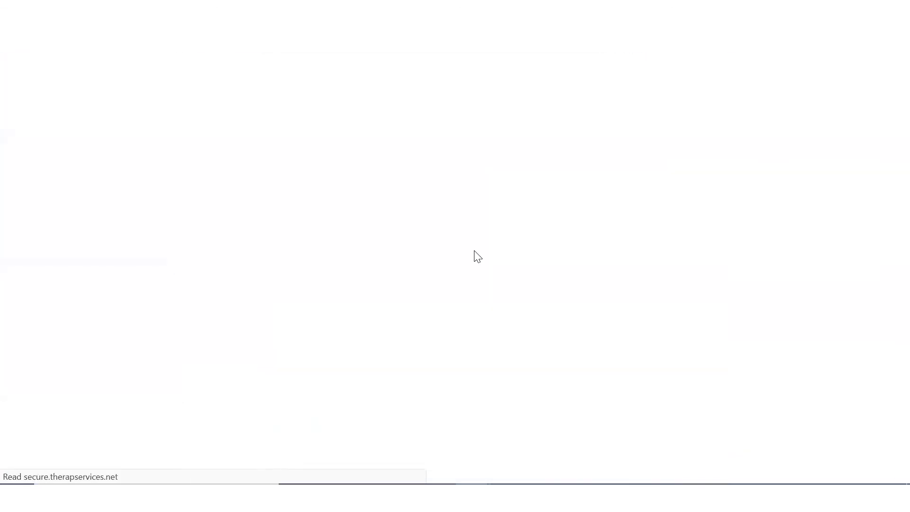
{"action": "left_click", "coordinate": [291, 161]}
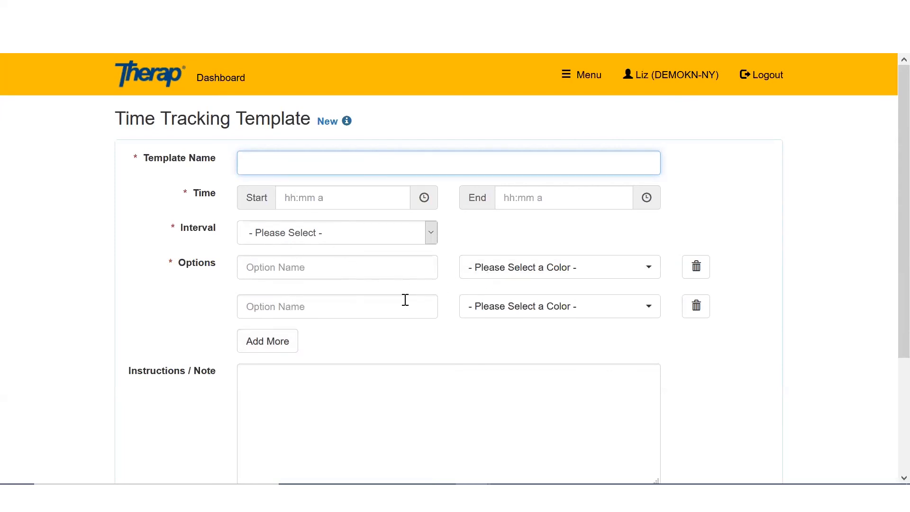
Add four more option rows to the new Time Tracking template and look over the form
{"action": "left_click", "coordinate": [265, 348]}
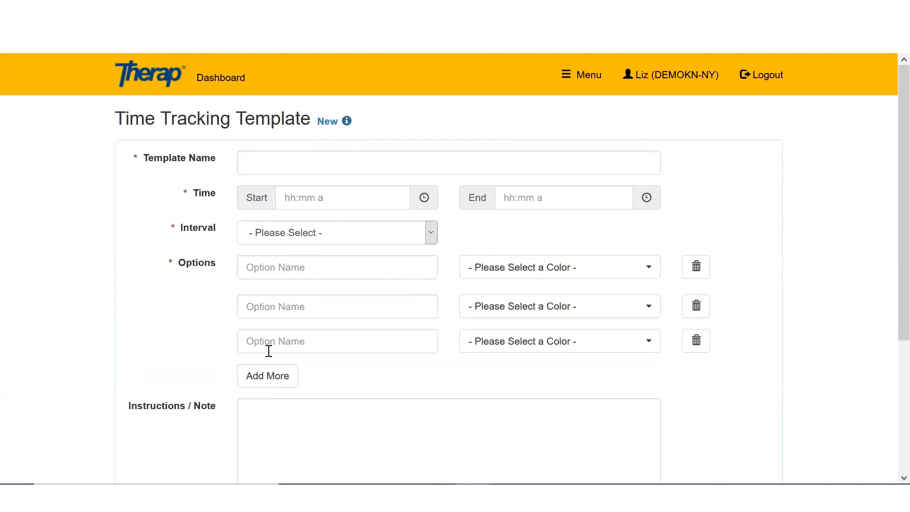
{"action": "left_click", "coordinate": [283, 378]}
{"action": "left_click", "coordinate": [281, 412]}
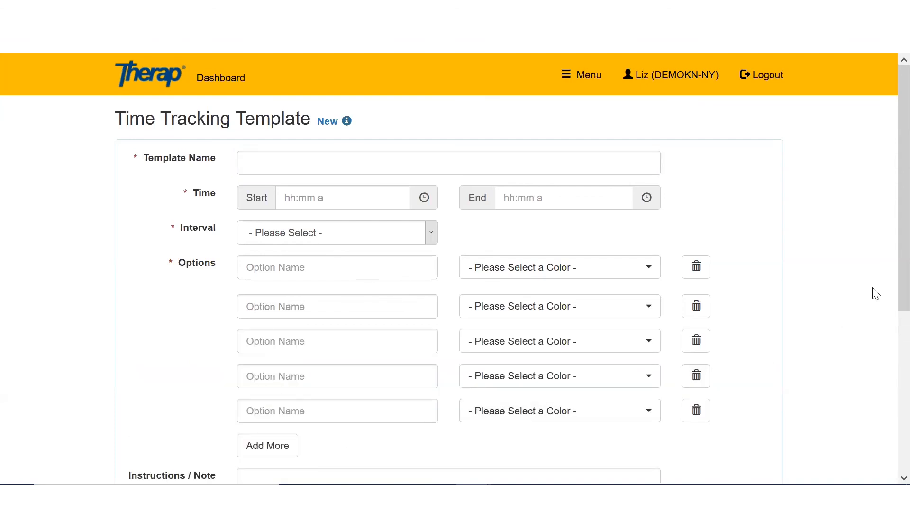
{"action": "scroll", "coordinate": [886, 299], "scroll_direction": "down", "scroll_amount": 1}
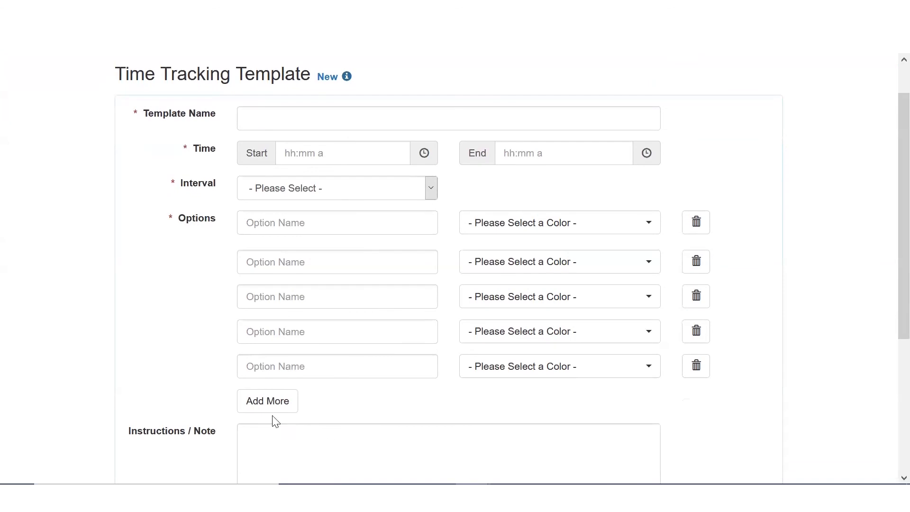
{"action": "left_click", "coordinate": [267, 403]}
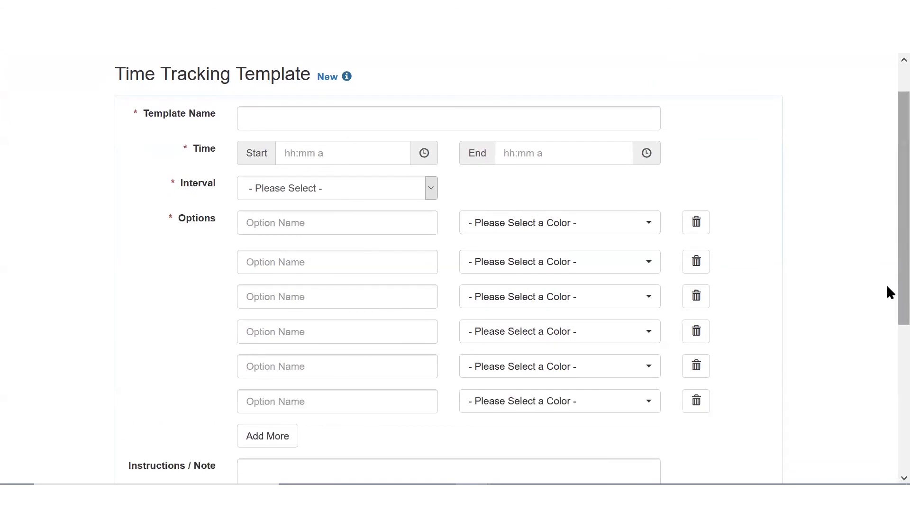
{"action": "scroll", "coordinate": [887, 287], "scroll_direction": "up", "scroll_amount": 1}
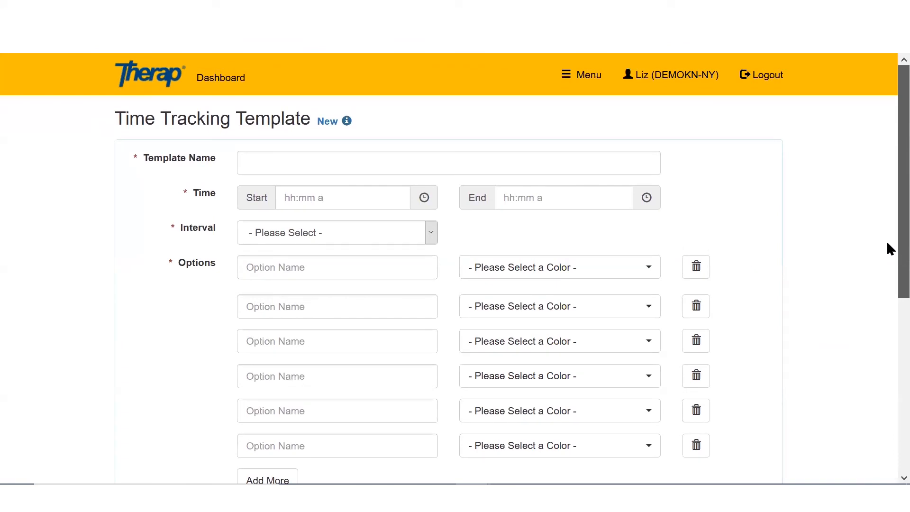
{"action": "scroll", "coordinate": [887, 240], "scroll_direction": "down", "scroll_amount": 3}
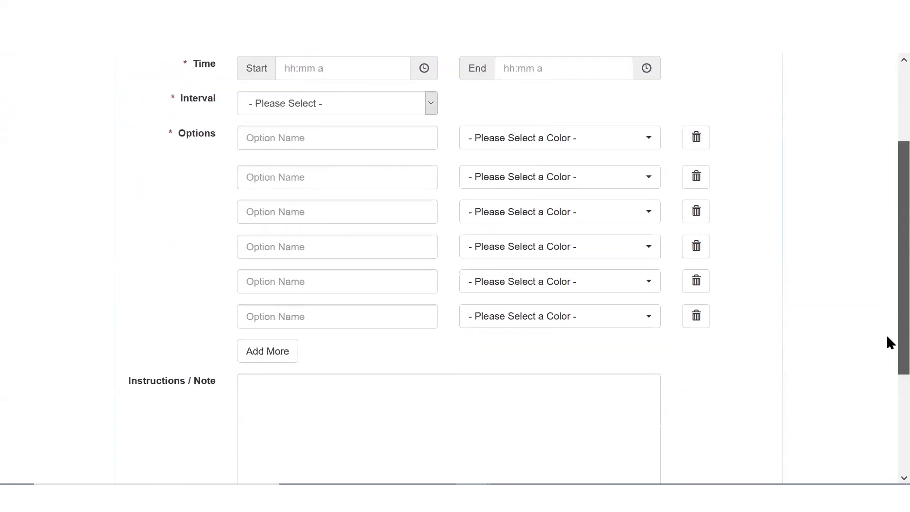
{"action": "scroll", "coordinate": [887, 335], "scroll_direction": "up", "scroll_amount": 3}
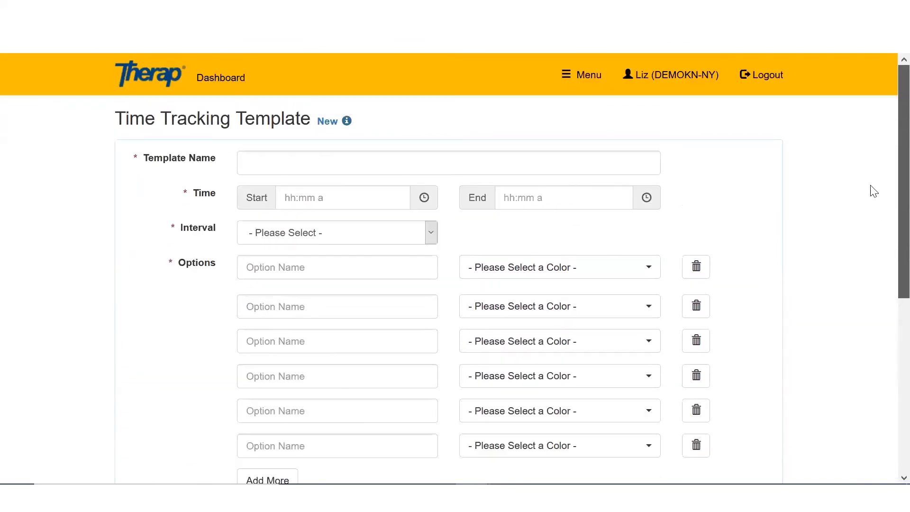
Discard the unsaved Time Tracking template and return to the Dashboard
{"action": "left_click", "coordinate": [237, 78]}
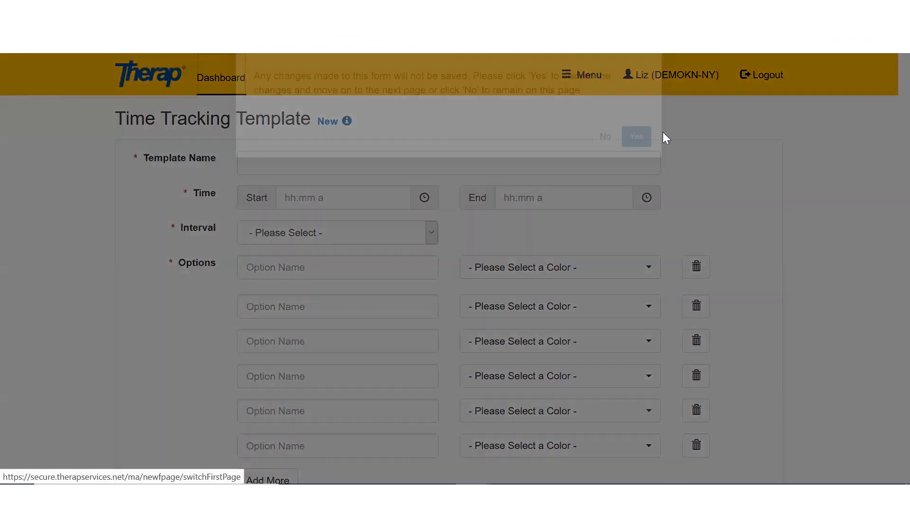
{"action": "left_click", "coordinate": [604, 161]}
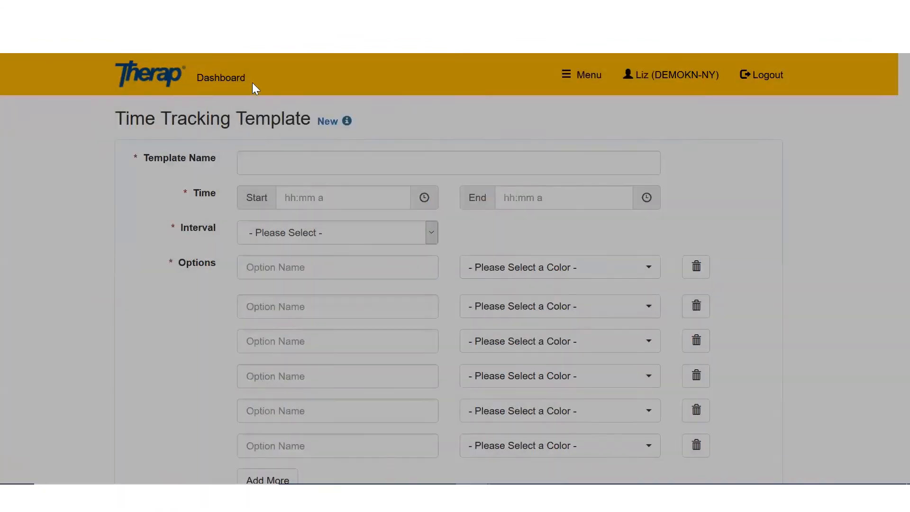
{"action": "left_click", "coordinate": [221, 80]}
{"action": "left_click", "coordinate": [637, 151]}
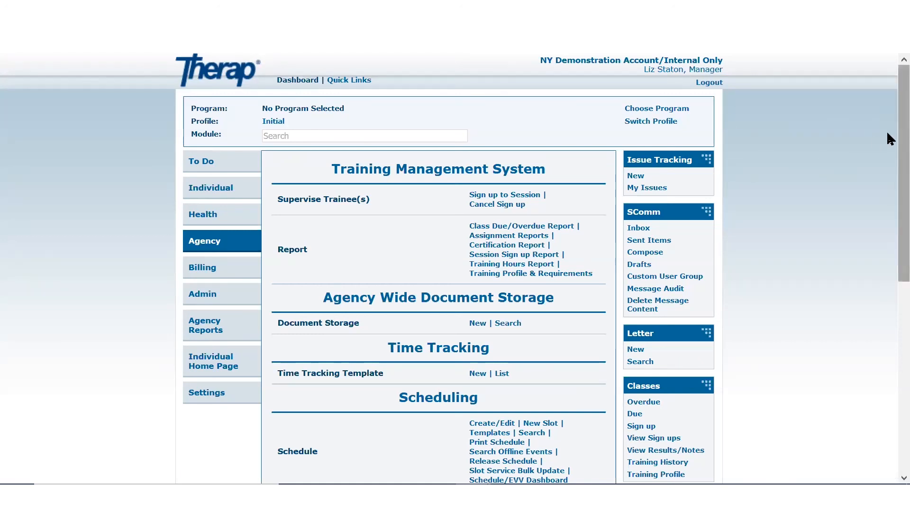
Locate the Feedback and Live Help links in the Dashboard footer
{"action": "scroll", "coordinate": [887, 133], "scroll_direction": "down", "scroll_amount": 5}
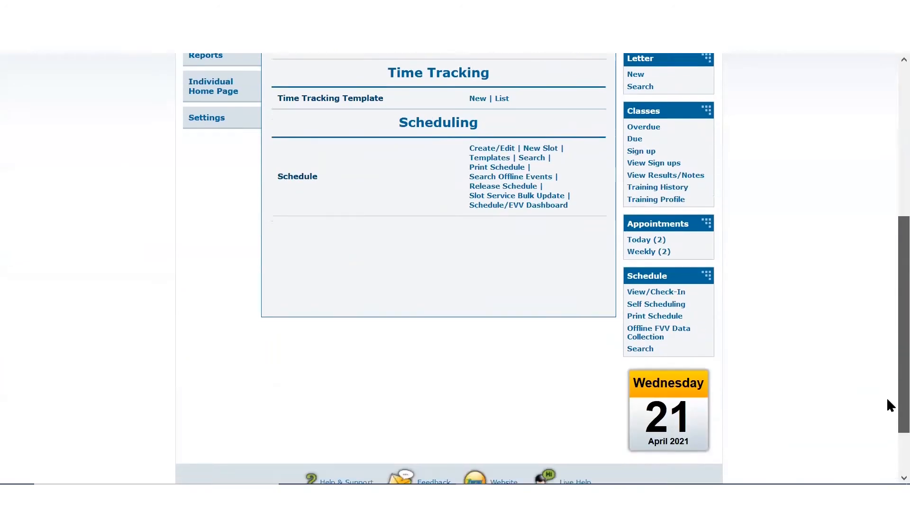
{"action": "scroll", "coordinate": [886, 397], "scroll_direction": "down", "scroll_amount": 1}
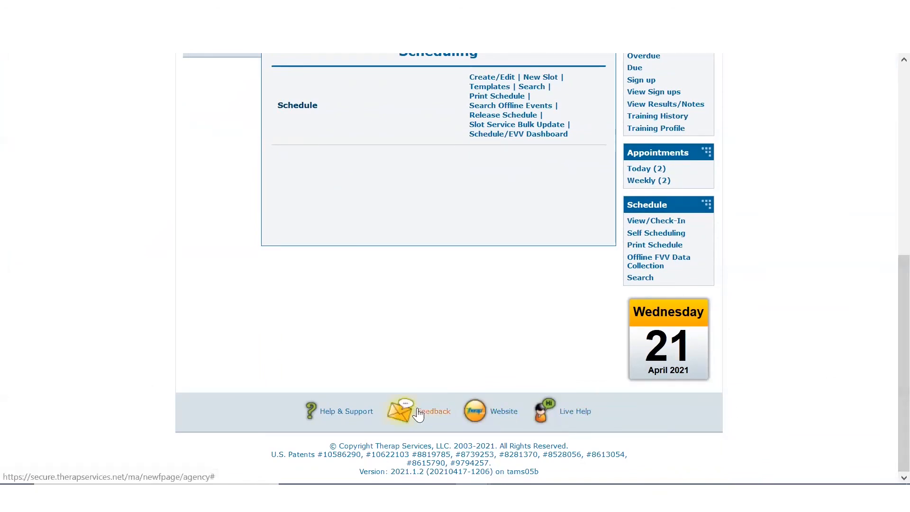
{"action": "scroll", "coordinate": [887, 355], "scroll_direction": "up", "scroll_amount": 1}
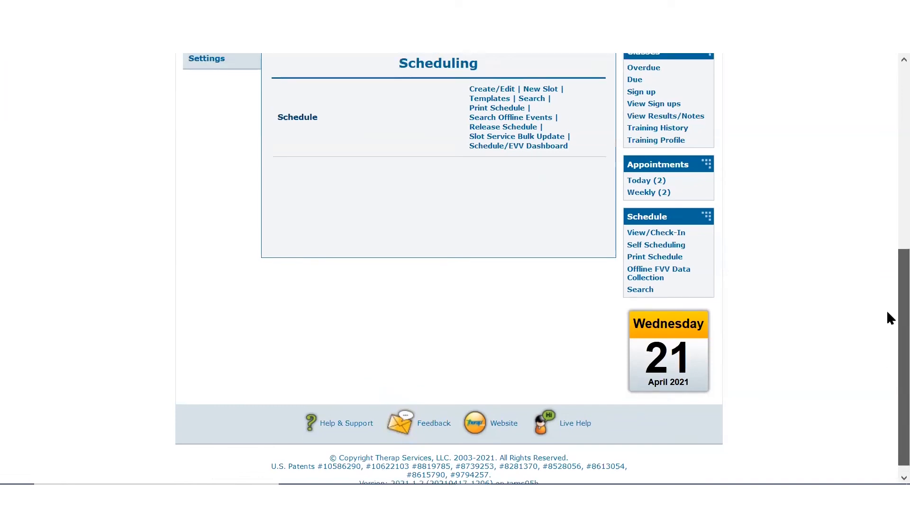
{"action": "scroll", "coordinate": [887, 310], "scroll_direction": "up", "scroll_amount": 5}
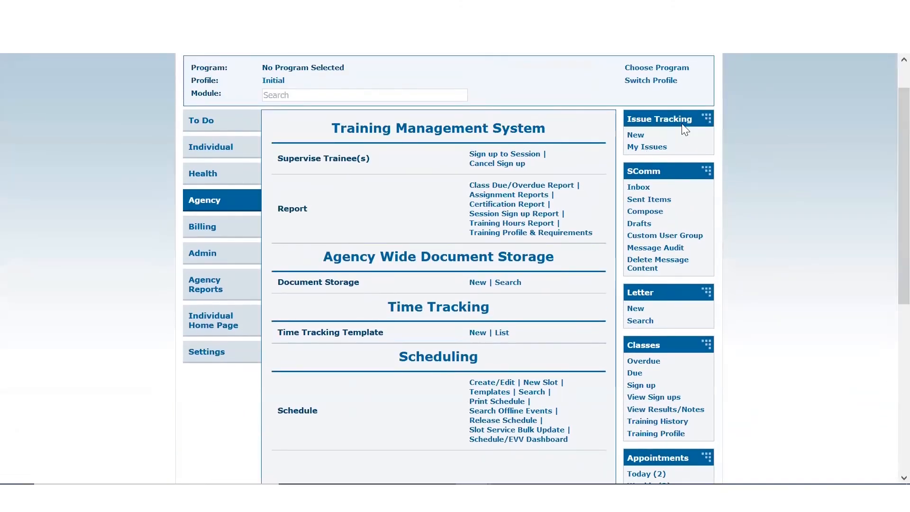
{"action": "scroll", "coordinate": [887, 197], "scroll_direction": "down", "scroll_amount": 5}
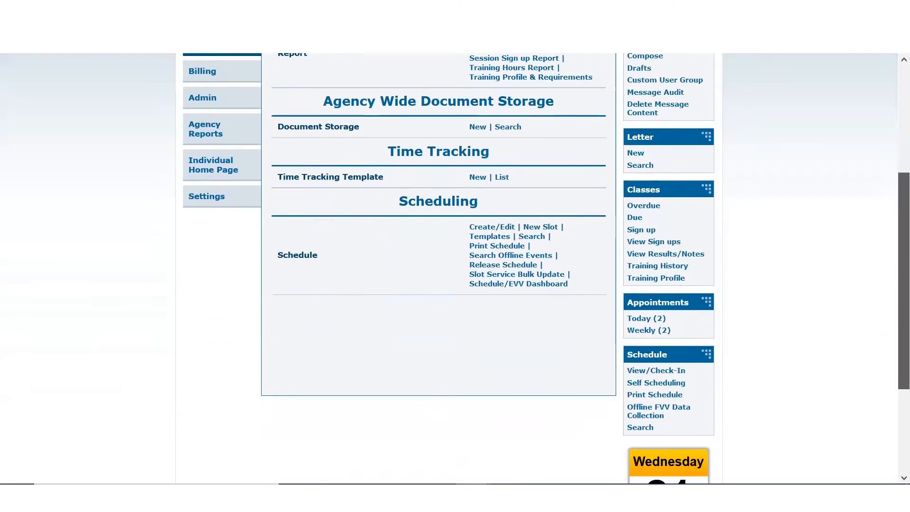
{"action": "scroll", "coordinate": [887, 343], "scroll_direction": "down", "scroll_amount": 1}
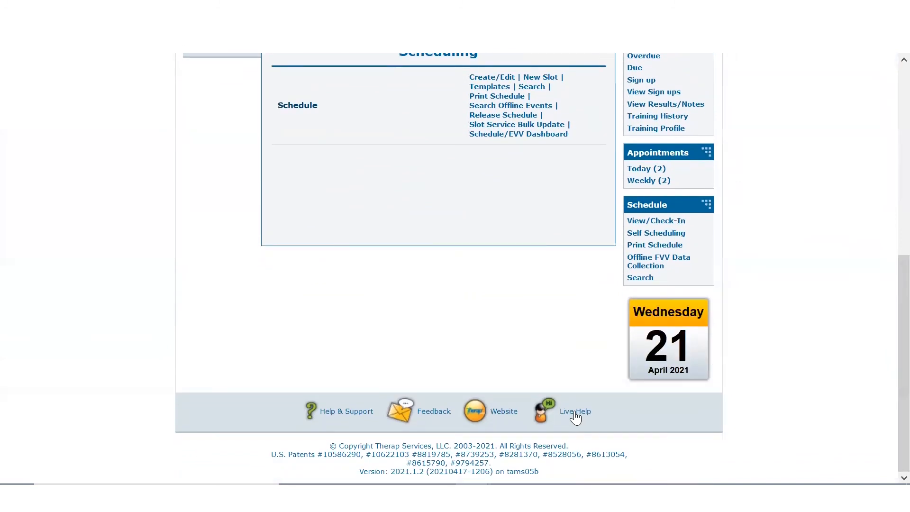